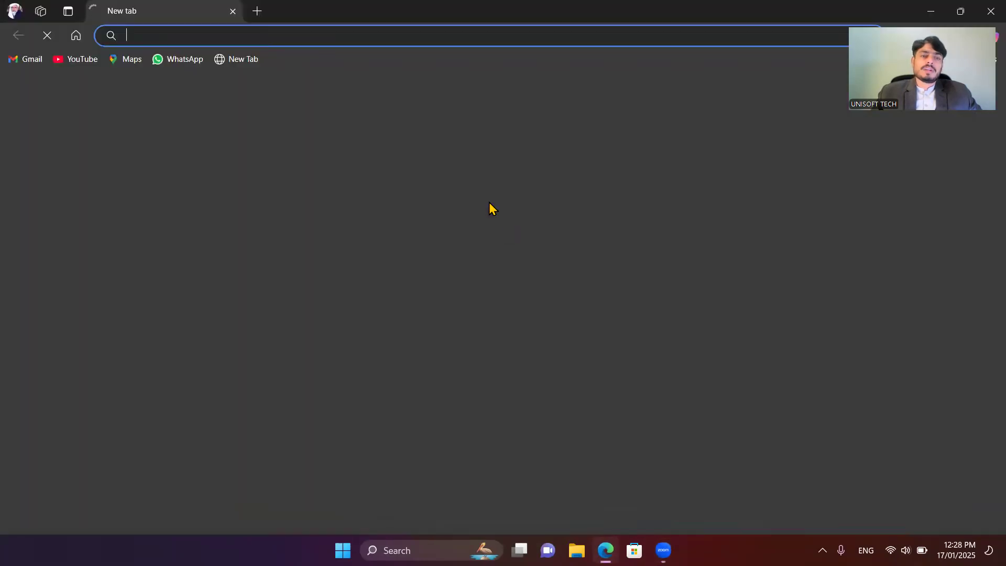
Step: Open the UST ERP WEB CLOUD site at 182.180.54.161:81 and sign in as admin with the account password and the Head Office location
{"action": "type", "text": "182.180.54.161:81"}
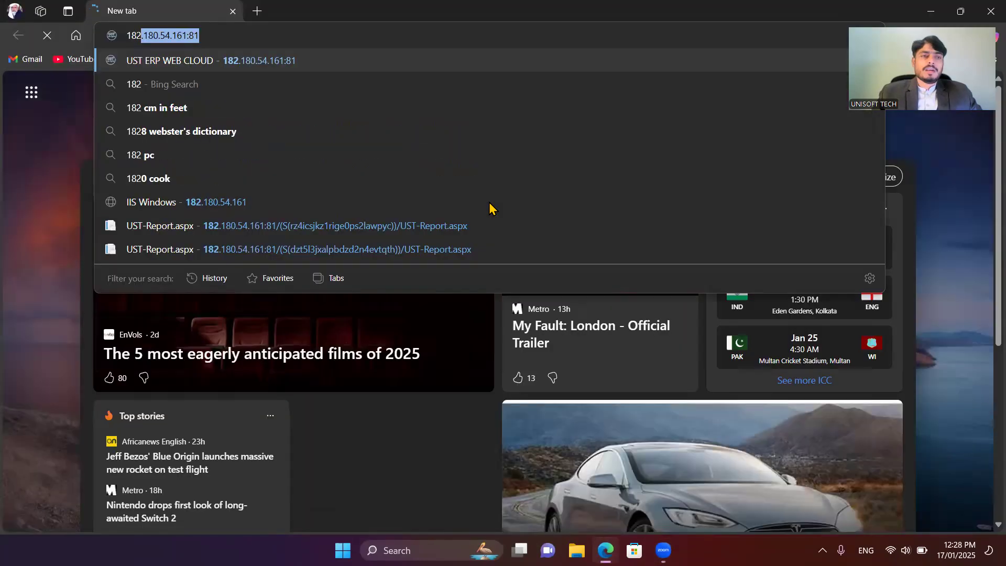
{"action": "key", "text": "Return"}
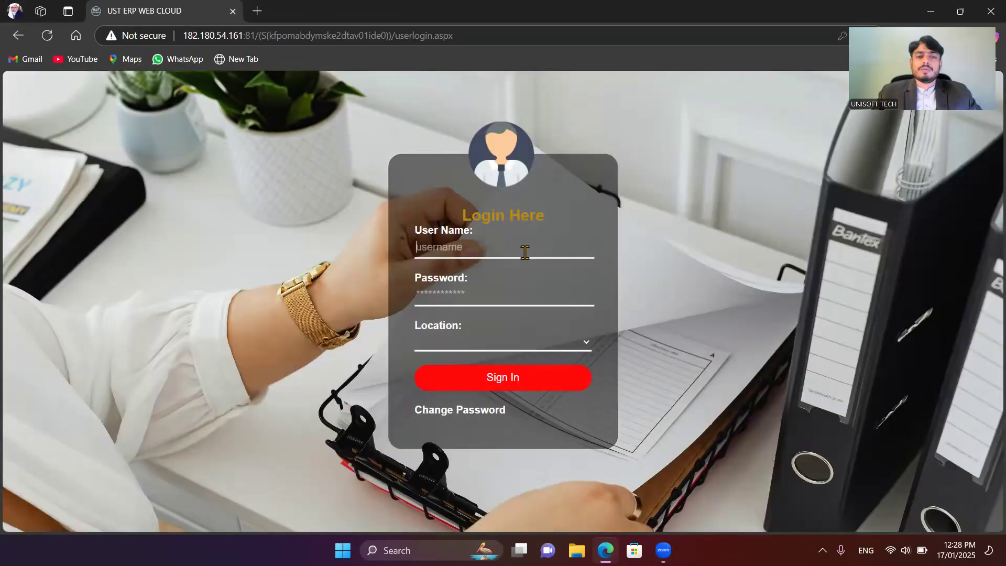
{"action": "left_click", "coordinate": [525, 252]}
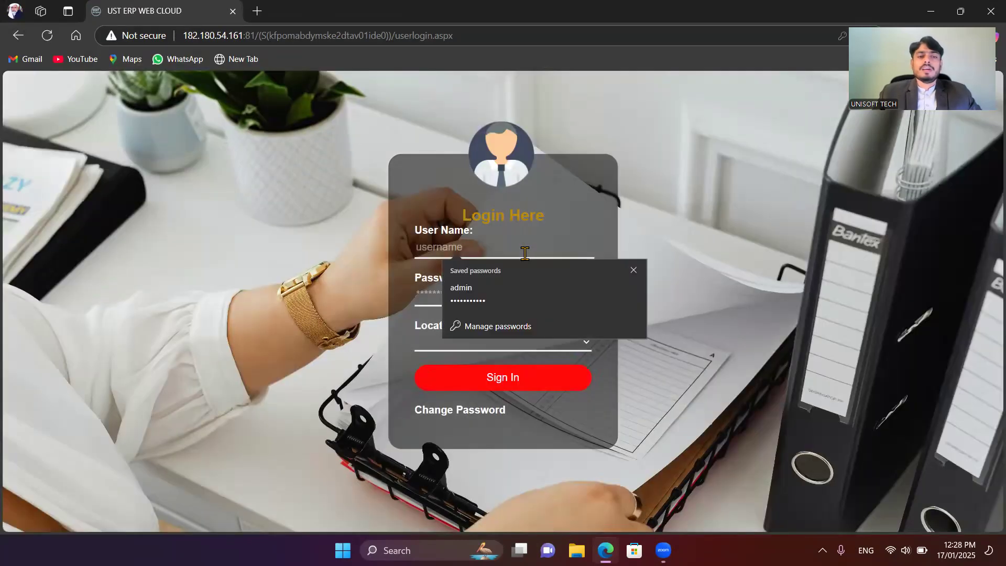
{"action": "type", "text": "admin"}
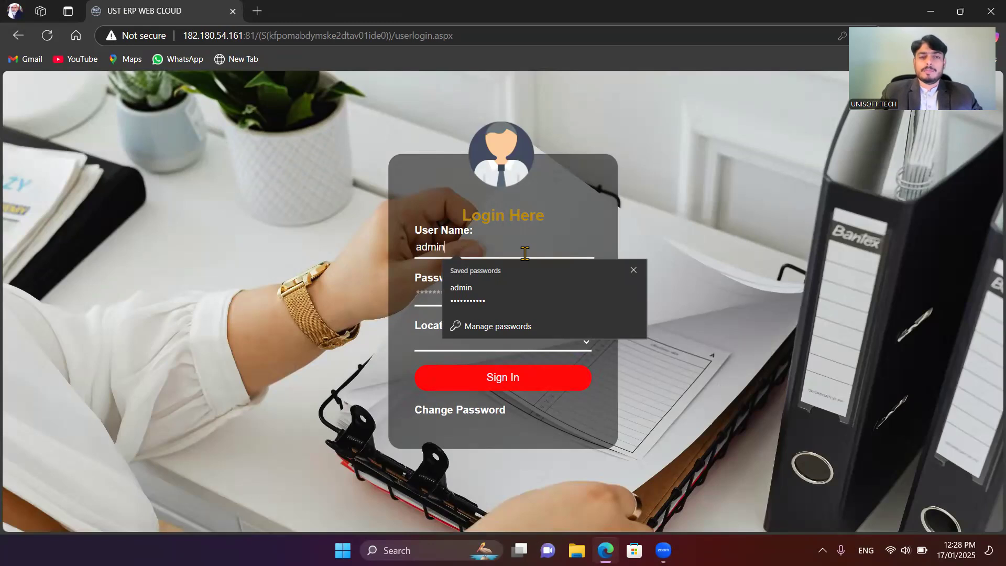
{"action": "key", "text": "Tab"}
{"action": "type", "text": "admin123456"}
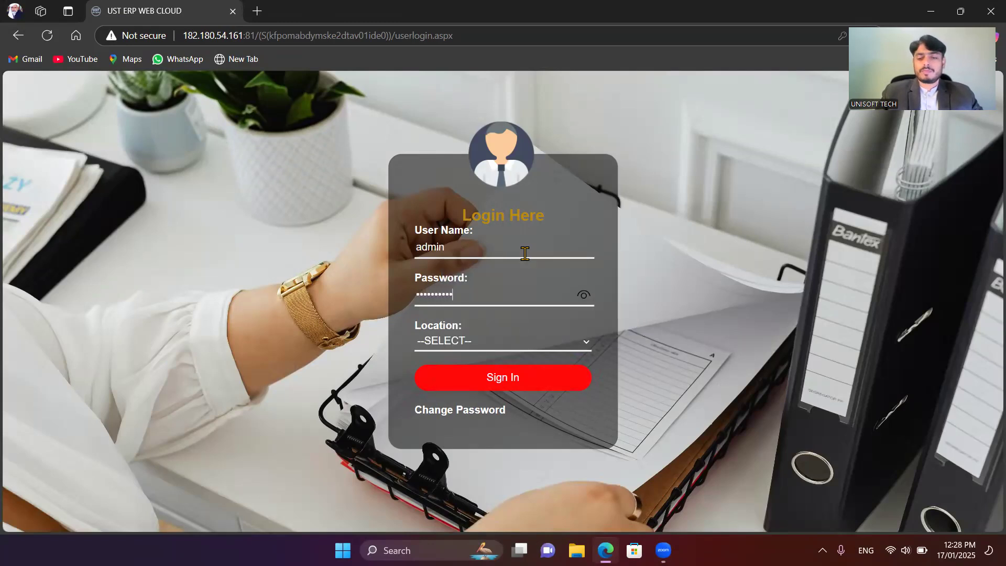
{"action": "key", "text": "Tab"}
{"action": "key", "text": "Down"}
{"action": "key", "text": "Return"}
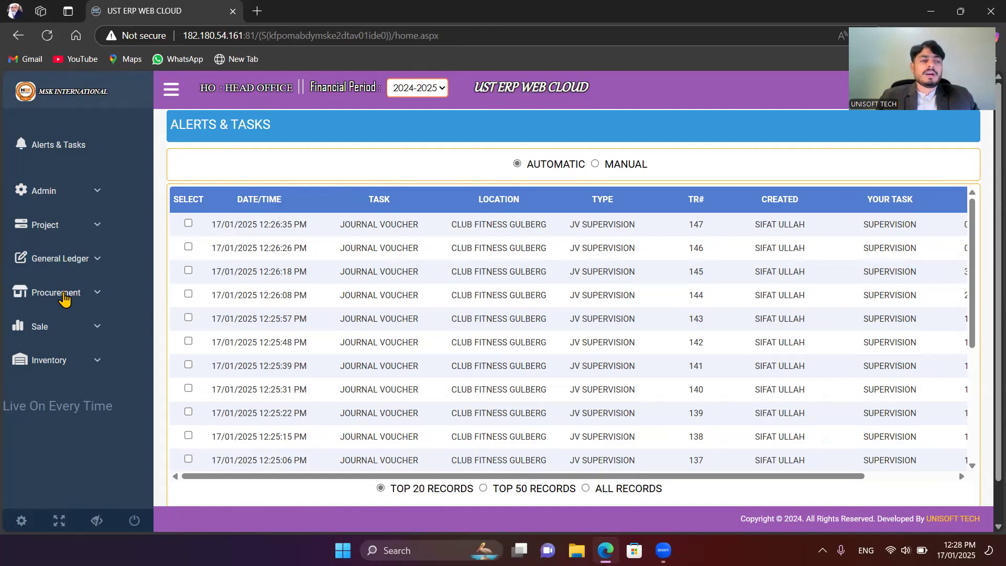
Step: Open the Supplier Account form from the Procurement settings and highlight its account code
{"action": "left_click_drag", "start_coordinate": [63, 295], "coordinate": [72, 297]}
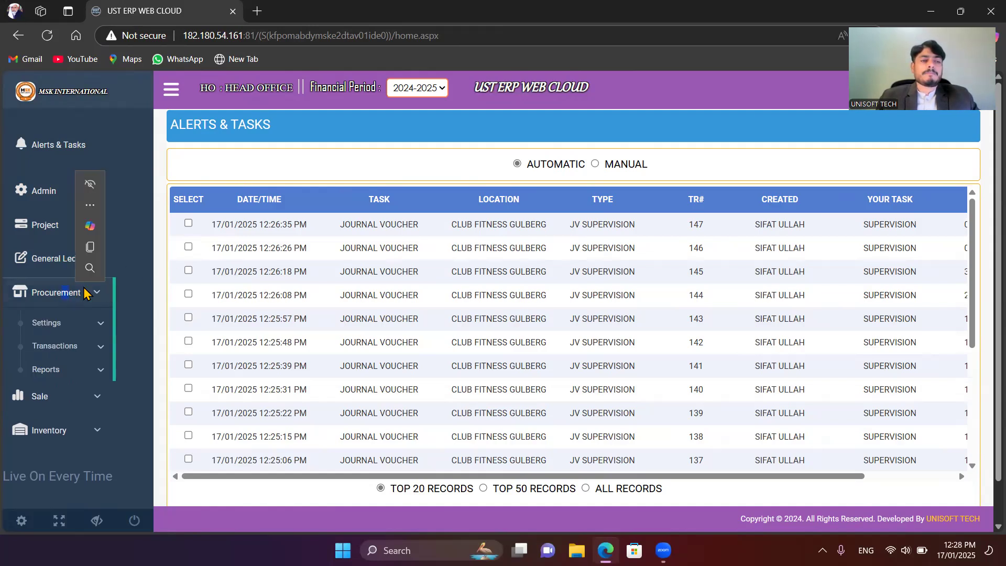
{"action": "left_click", "coordinate": [73, 323]}
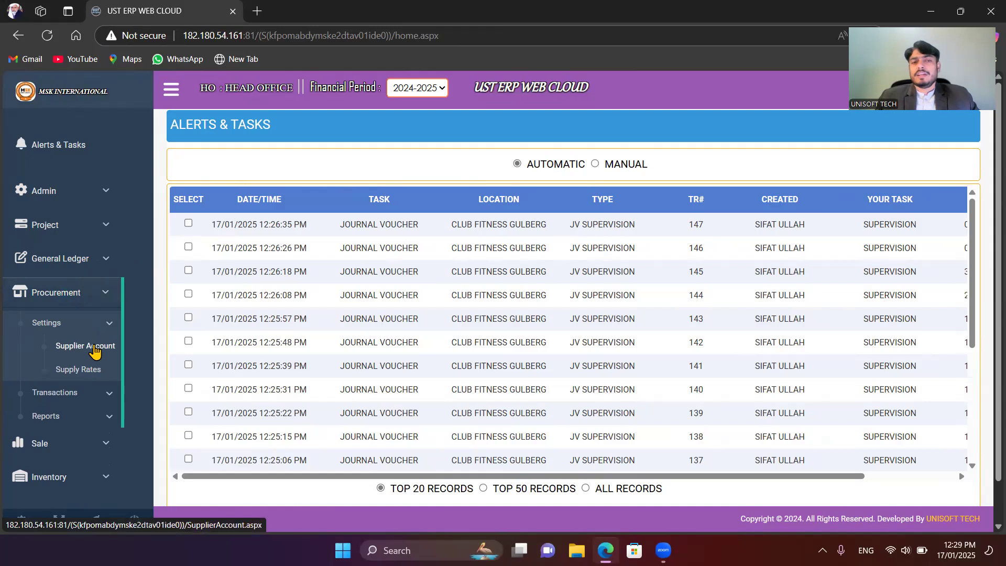
{"action": "left_click", "coordinate": [72, 356]}
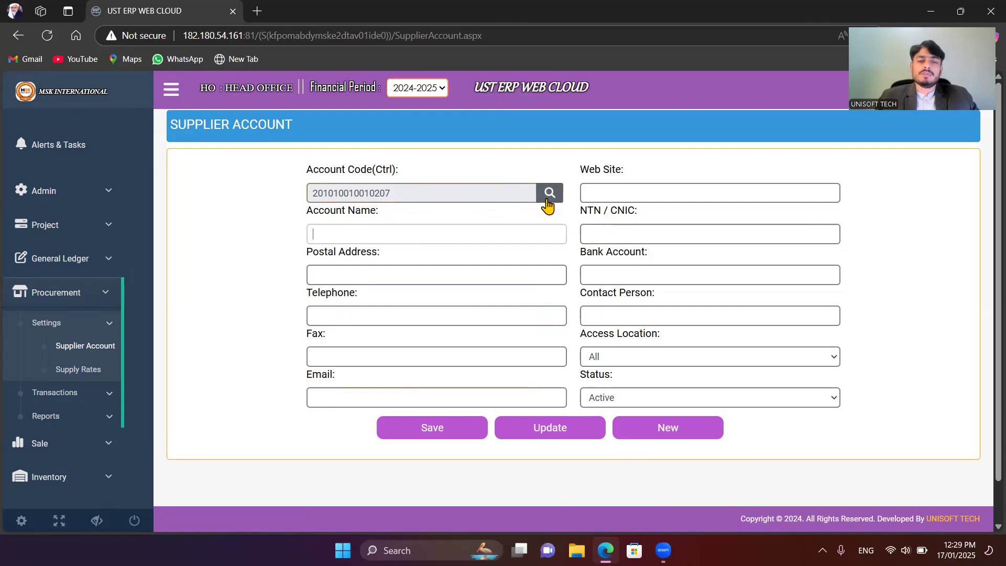
{"action": "left_click_drag", "start_coordinate": [438, 191], "coordinate": [199, 187]}
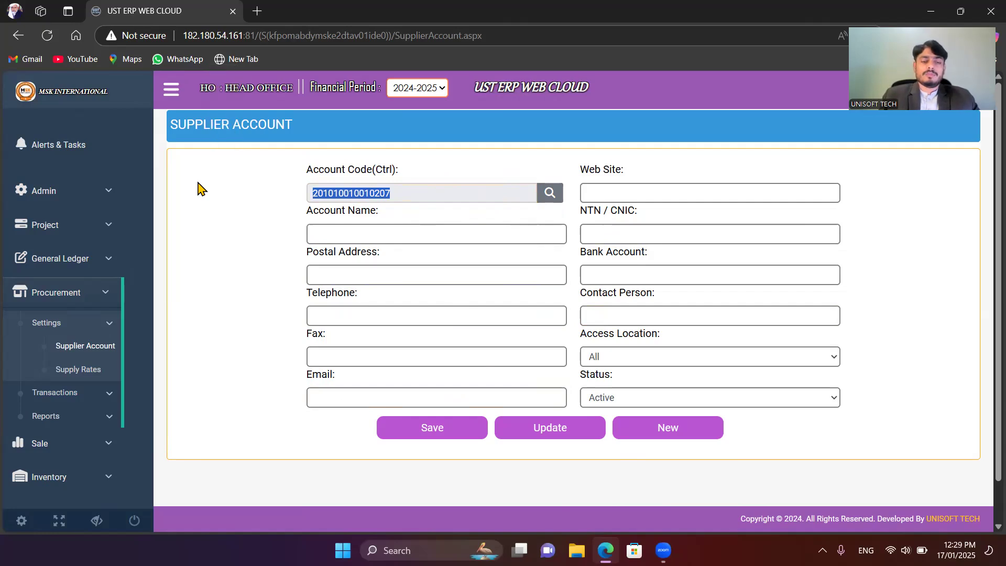
Step: Load the ABDUL BASIT CONCRETE FATRH JUNG supplier record through the account lookup and reset the form to a blank new account
{"action": "left_click", "coordinate": [550, 193]}
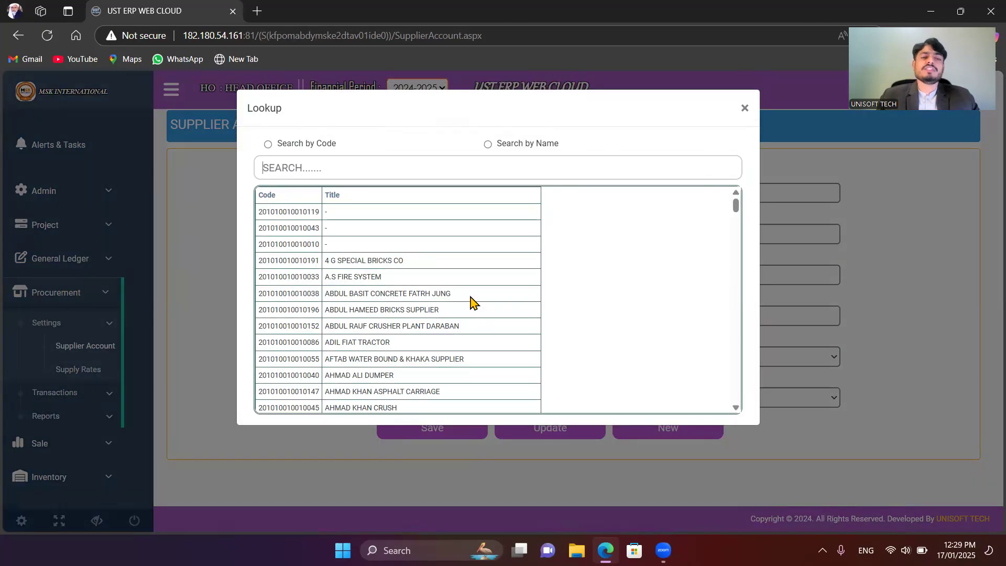
{"action": "scroll", "coordinate": [412, 259], "scroll_direction": "down", "scroll_amount": 10}
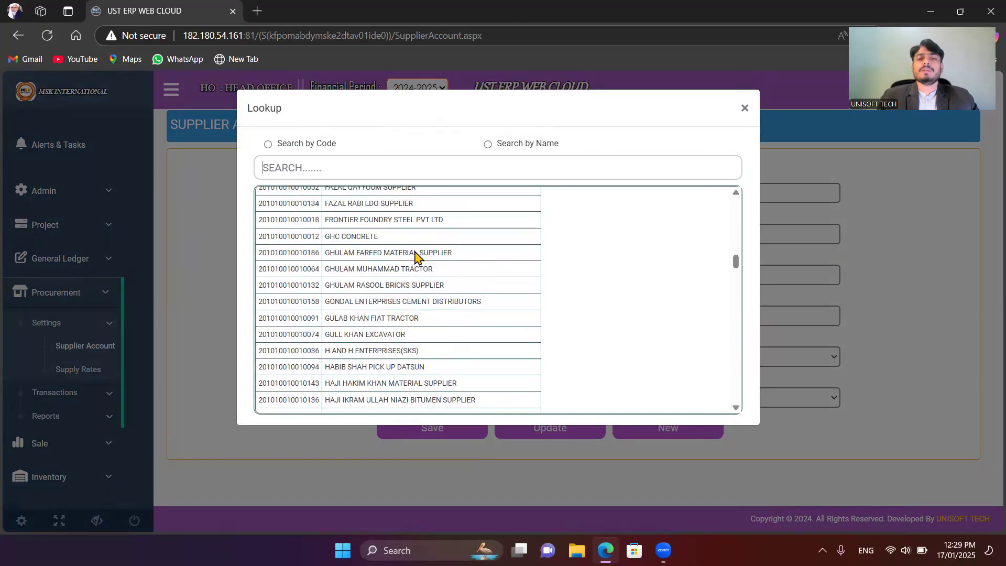
{"action": "scroll", "coordinate": [416, 258], "scroll_direction": "up", "scroll_amount": 10}
{"action": "left_click", "coordinate": [377, 300]}
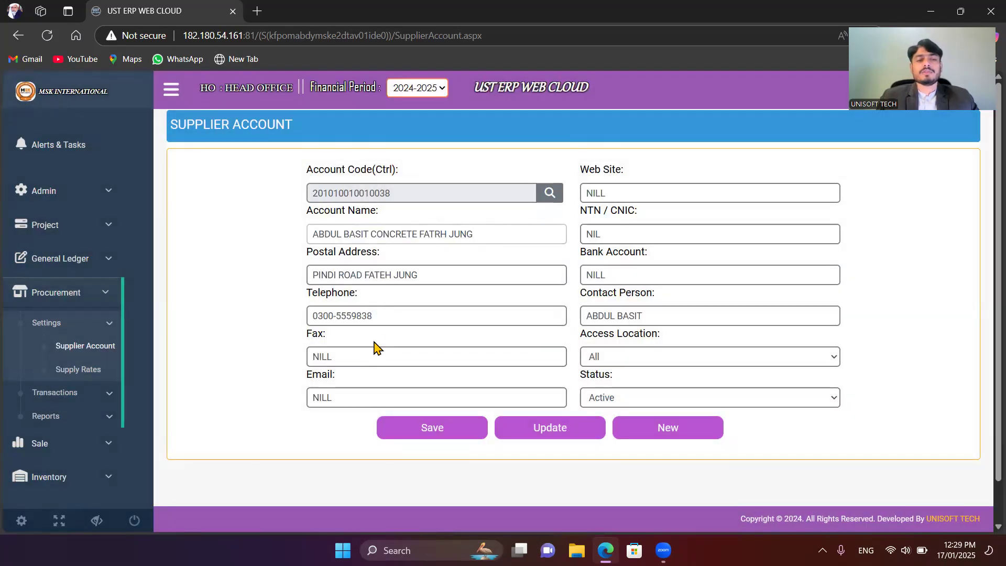
{"action": "left_click", "coordinate": [558, 429]}
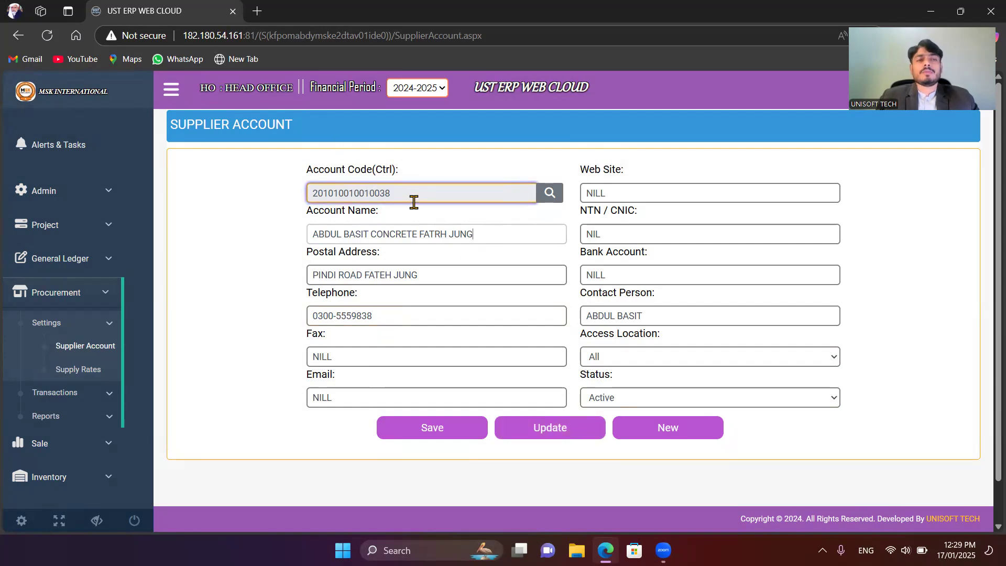
{"action": "left_click", "coordinate": [687, 433]}
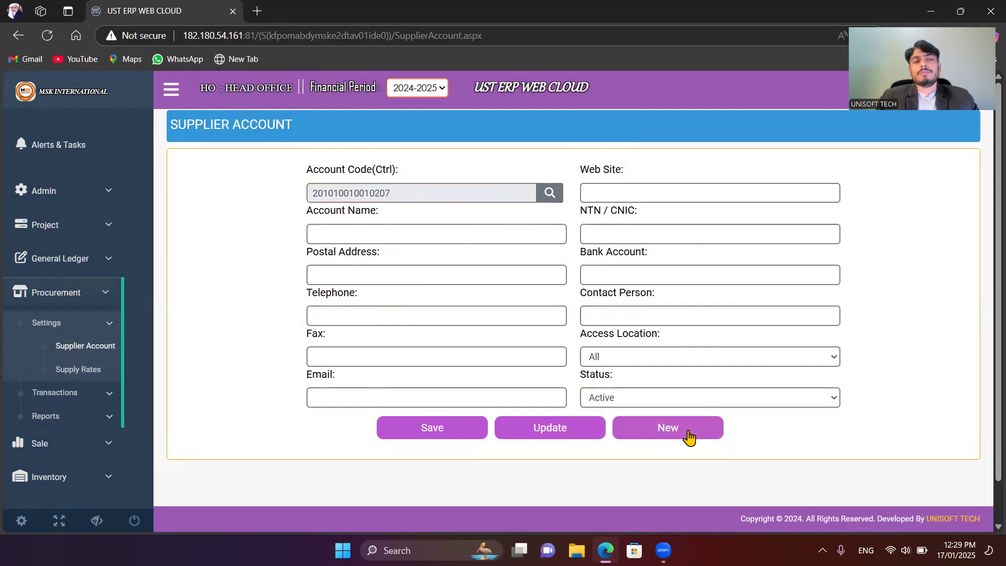
{"action": "left_click", "coordinate": [433, 228]}
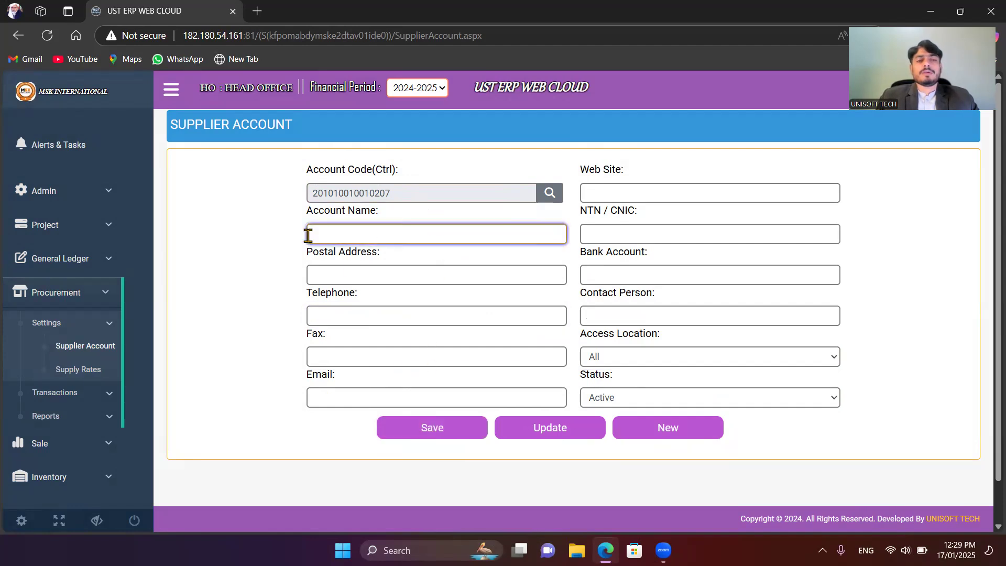
{"action": "left_click_drag", "start_coordinate": [398, 195], "coordinate": [277, 203]}
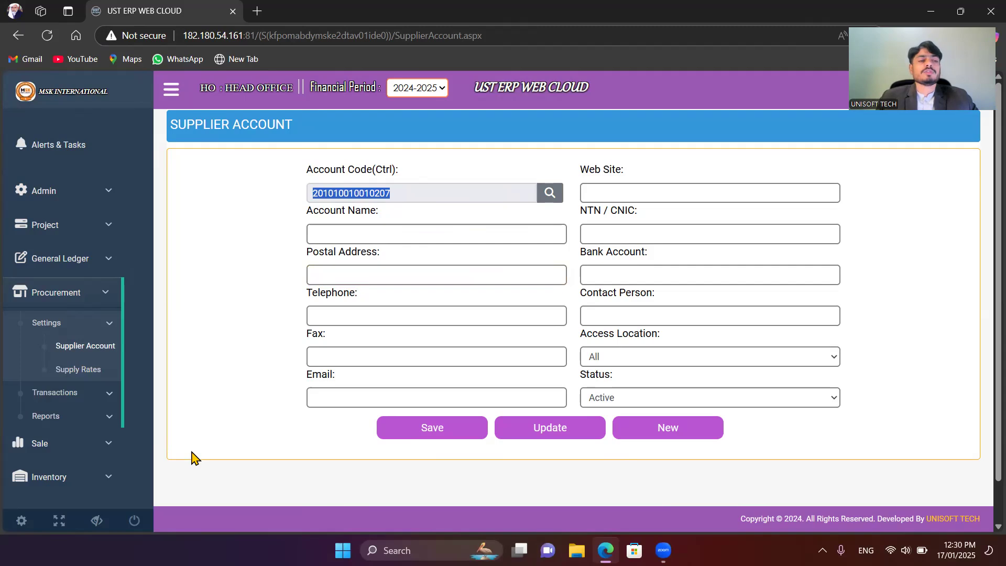
{"action": "left_click", "coordinate": [80, 371]}
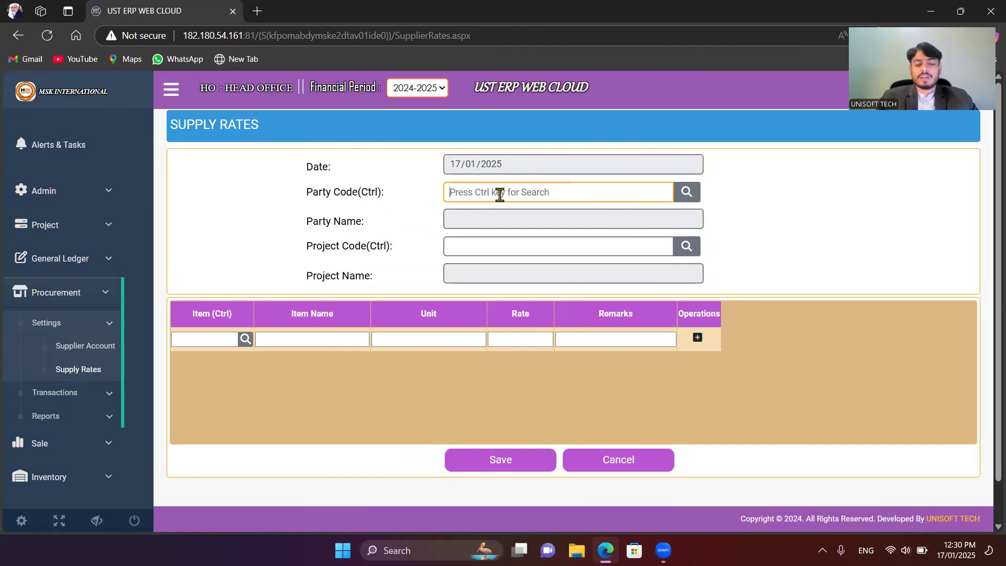
{"action": "key", "text": "ctrl"}
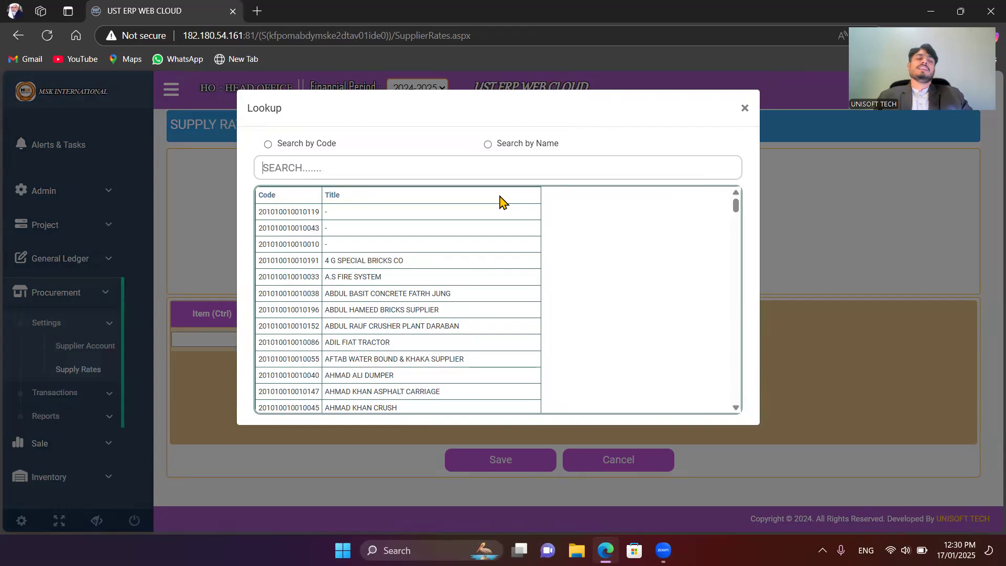
{"action": "key", "text": "Down"}
{"action": "key", "text": "Down"}
{"action": "key", "text": "Down"}
{"action": "key", "text": "Down"}
{"action": "key", "text": "Down"}
{"action": "key", "text": "Down"}
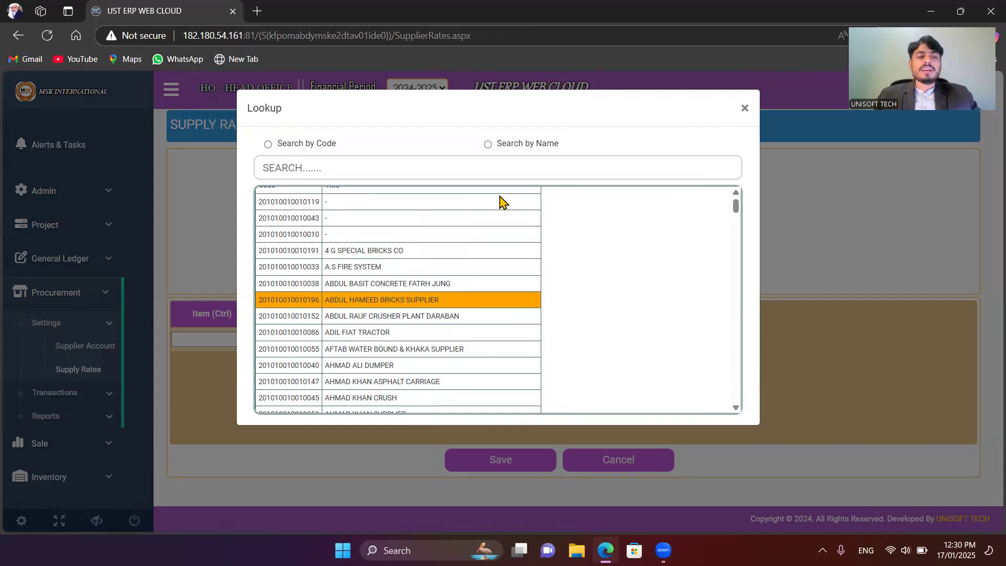
{"action": "key", "text": "Return"}
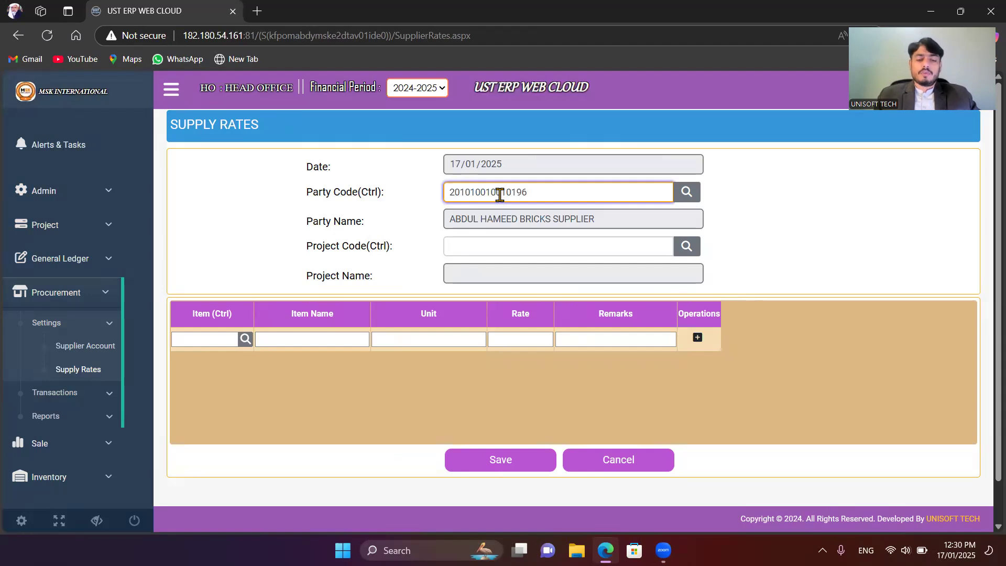
Step: Choose KALLAR KAHAR ROAD CHAKWAL as the project for the supply rates
{"action": "key", "text": "ctrl"}
{"action": "key", "text": "Down"}
{"action": "key", "text": "Down"}
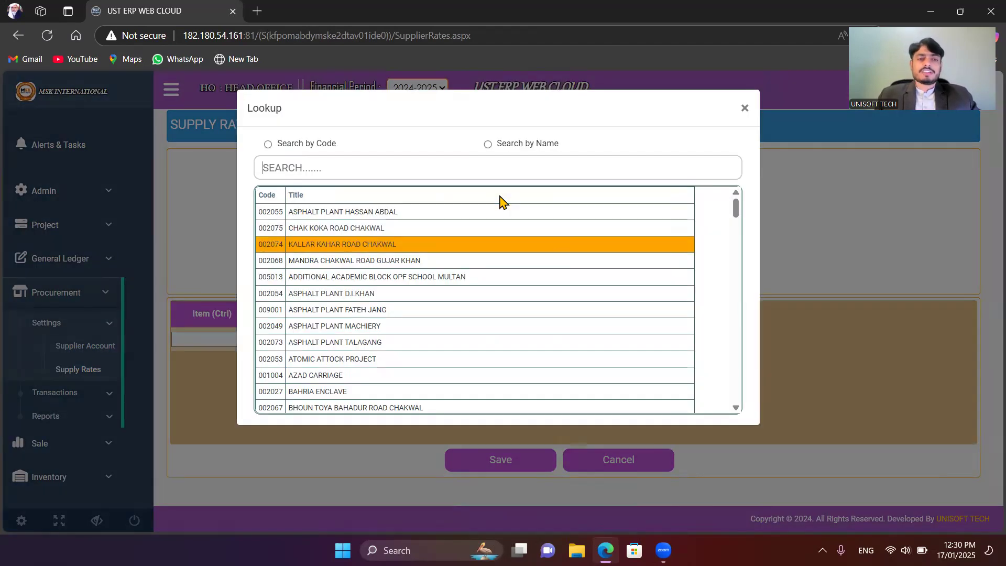
{"action": "key", "text": "Return"}
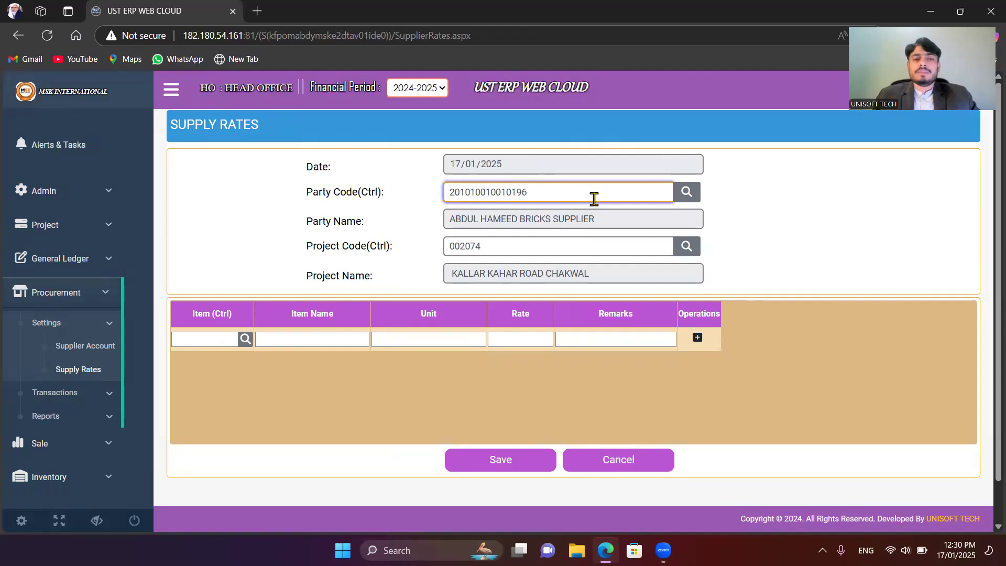
Step: Change the party to KHAWAR MONIR CRUSH SUPPLIERS by searching the party lookup for "crush"
{"action": "left_click_drag", "start_coordinate": [593, 197], "coordinate": [449, 191]}
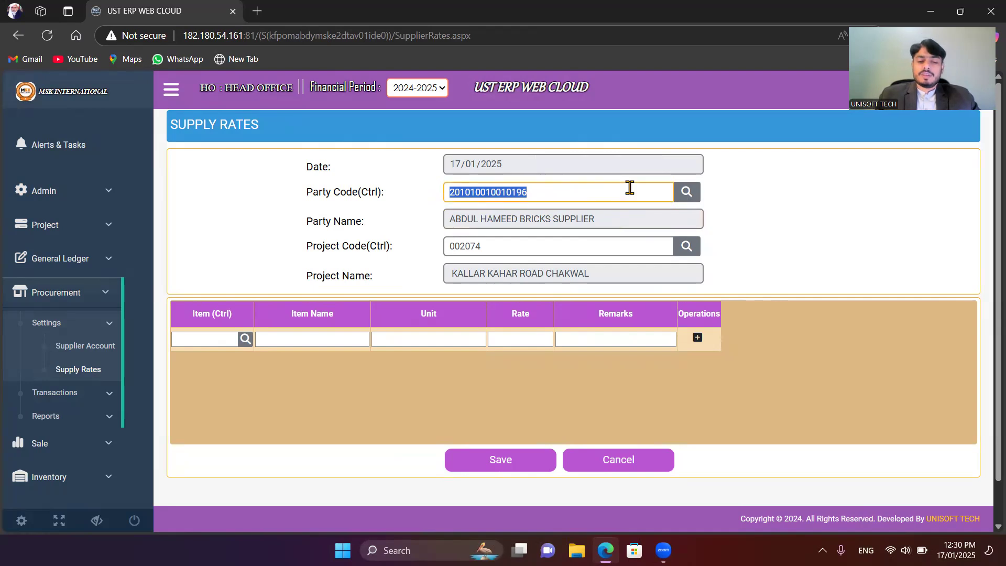
{"action": "key", "text": "ctrl"}
{"action": "type", "text": "j"}
{"action": "key", "text": "BackSpace"}
{"action": "type", "text": "crush"}
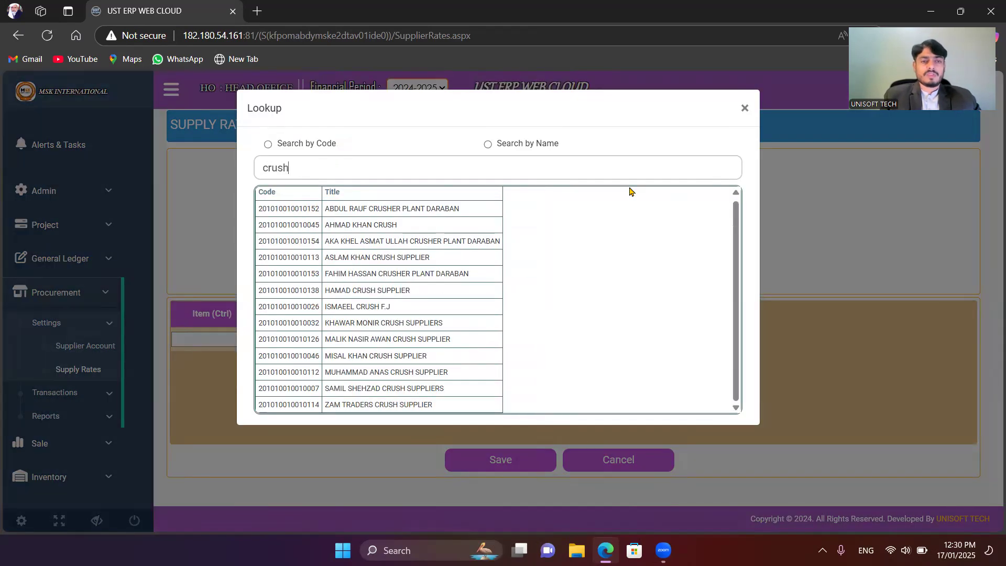
{"action": "key", "text": "Down"}
{"action": "key", "text": "Down"}
{"action": "key", "text": "Down"}
{"action": "key", "text": "Down"}
{"action": "key", "text": "Down"}
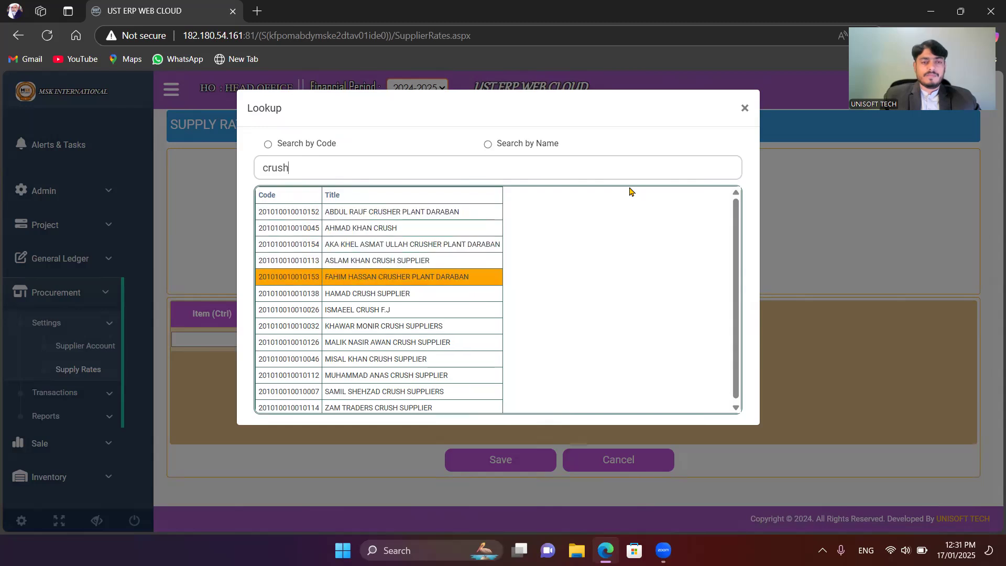
{"action": "key", "text": "Down"}
{"action": "key", "text": "Down"}
{"action": "key", "text": "Down"}
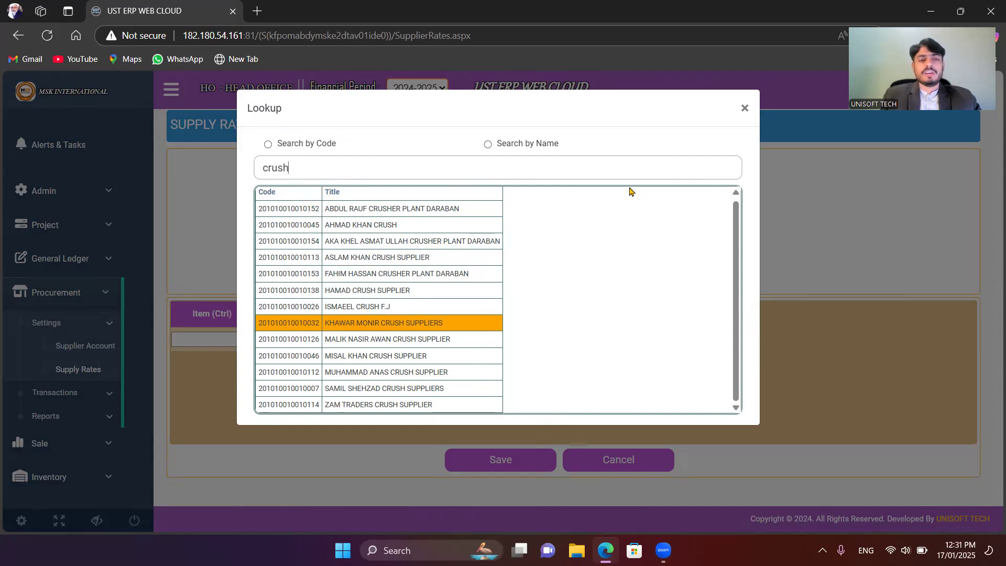
{"action": "key", "text": "Return"}
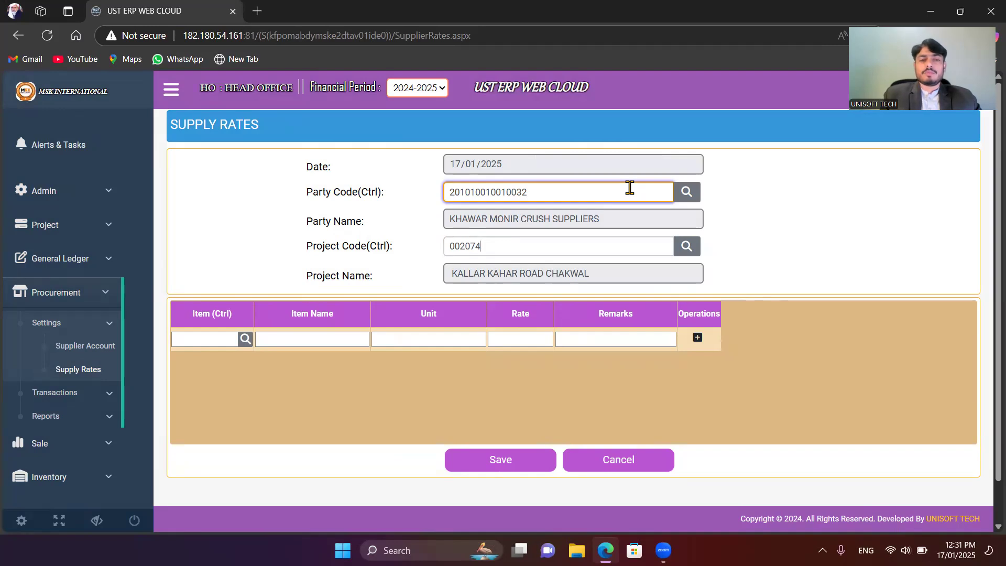
Step: Replace the project with NHA PM-2022-23-PM-05-N-55 D.G.KHAN by searching the project lookup for "d.g"
{"action": "key", "text": "BackSpace"}
{"action": "key", "text": "BackSpace"}
{"action": "key", "text": "BackSpace"}
{"action": "key", "text": "BackSpace"}
{"action": "key", "text": "BackSpace"}
{"action": "key", "text": "ctrl"}
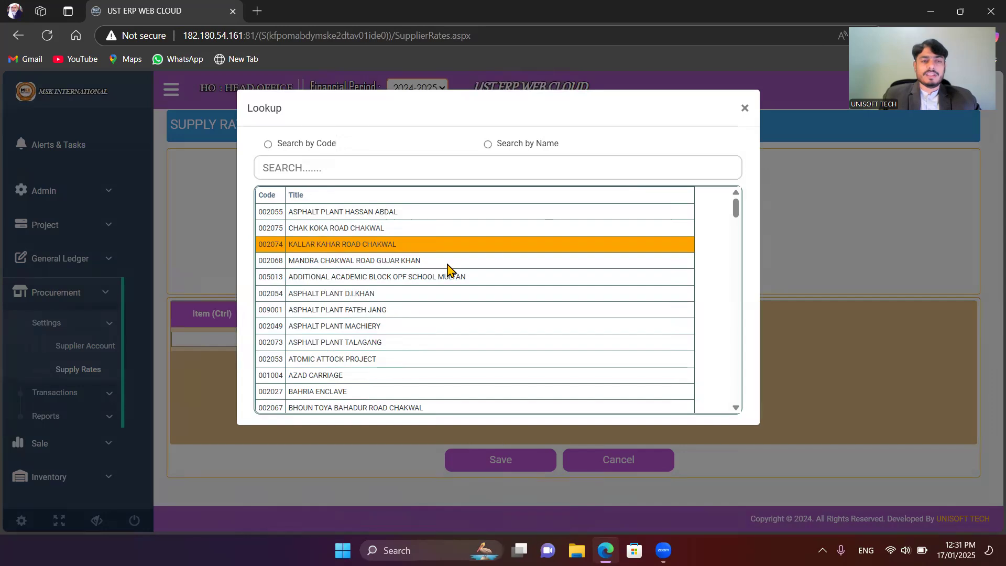
{"action": "type", "text": "d."}
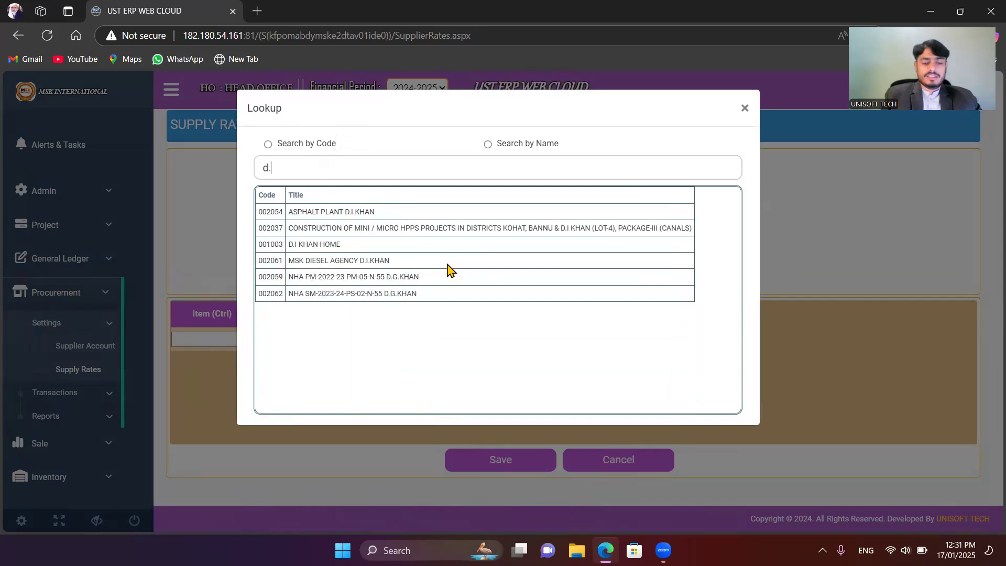
{"action": "type", "text": "g"}
{"action": "key", "text": "Down"}
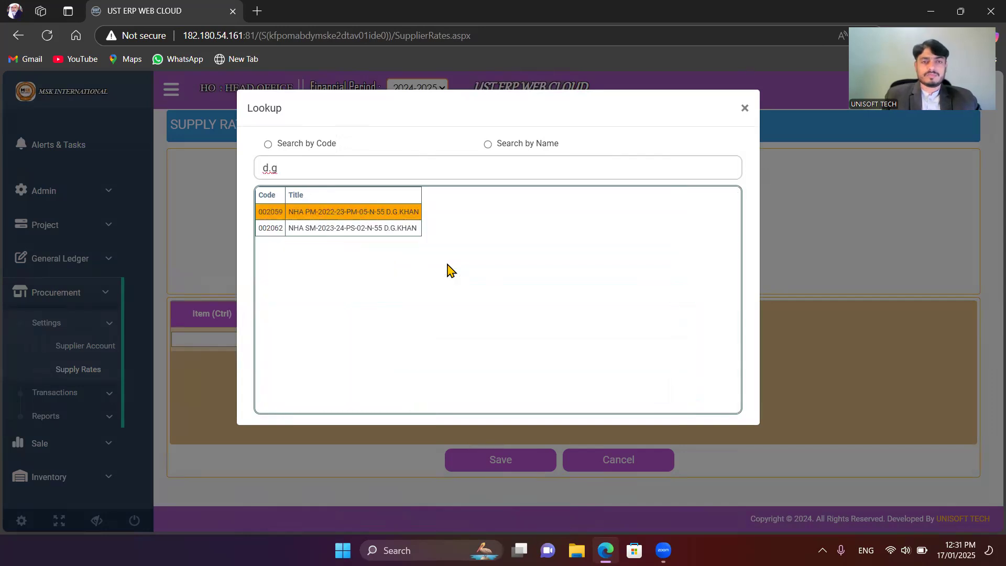
{"action": "key", "text": "Return"}
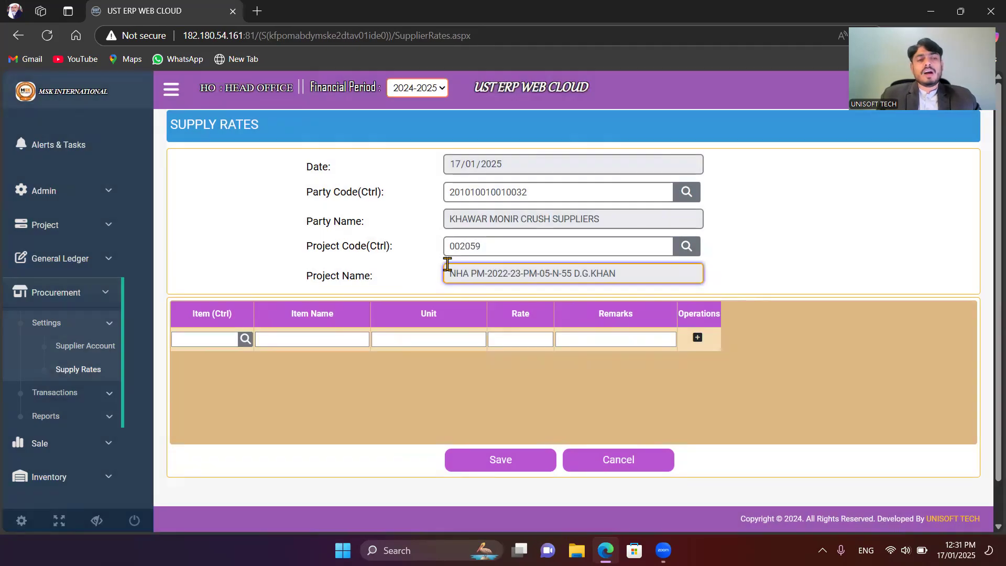
{"action": "left_click", "coordinate": [458, 247]}
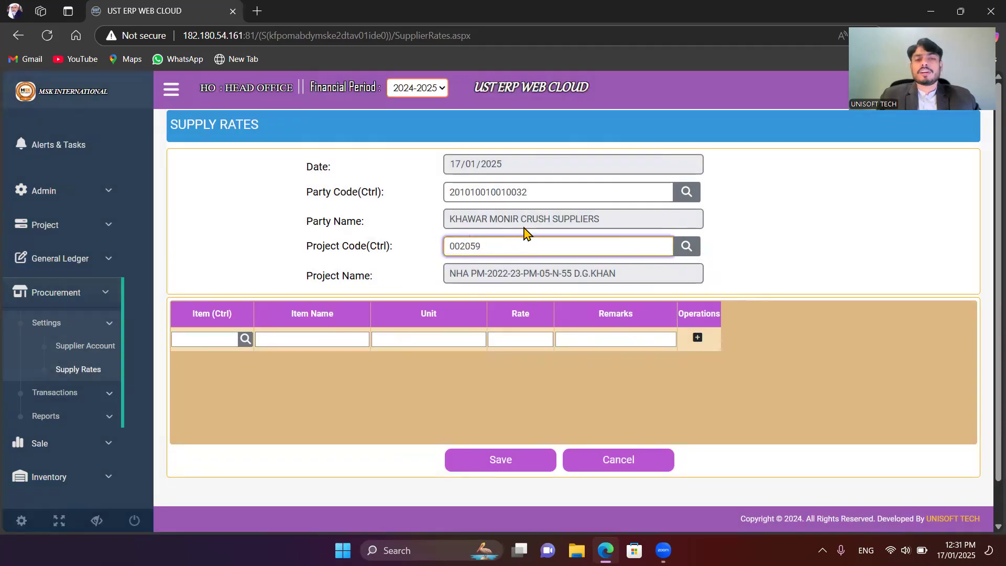
{"action": "left_click", "coordinate": [642, 225]}
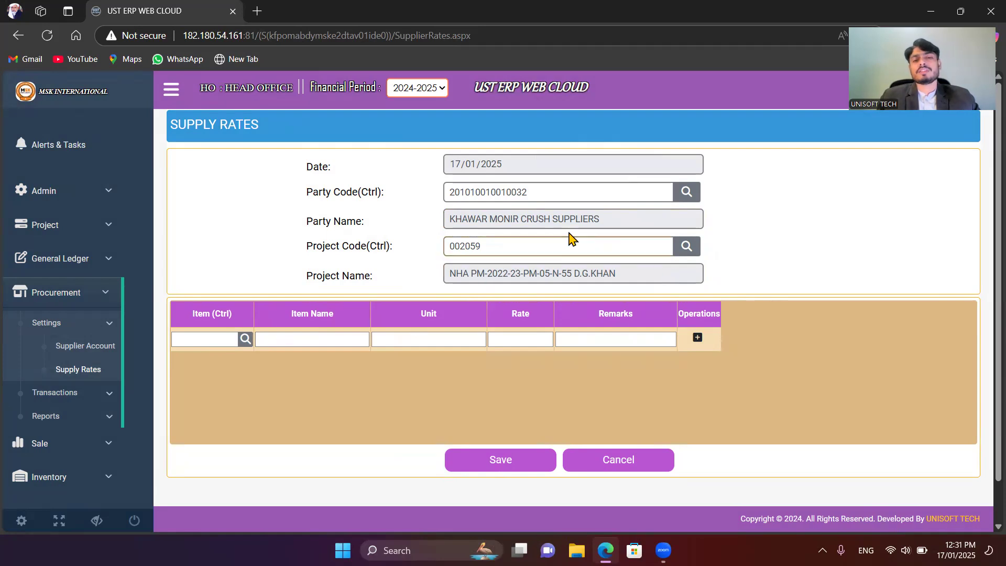
{"action": "left_click", "coordinate": [212, 339]}
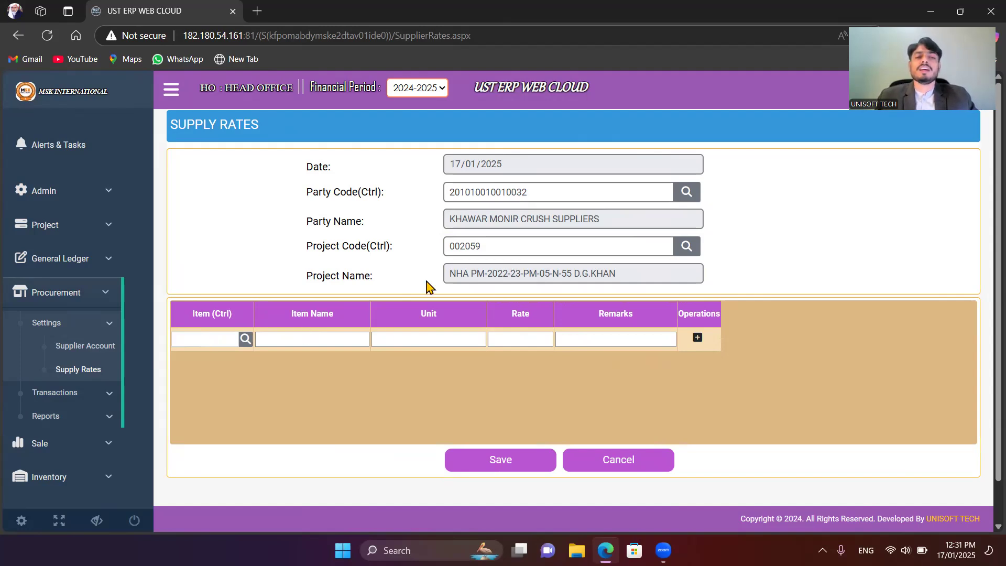
Step: Choose CRUSH ASPHALT PLANT 1/2" as the first supply rate item by searching the item lookup for "crush"
{"action": "left_click", "coordinate": [488, 254]}
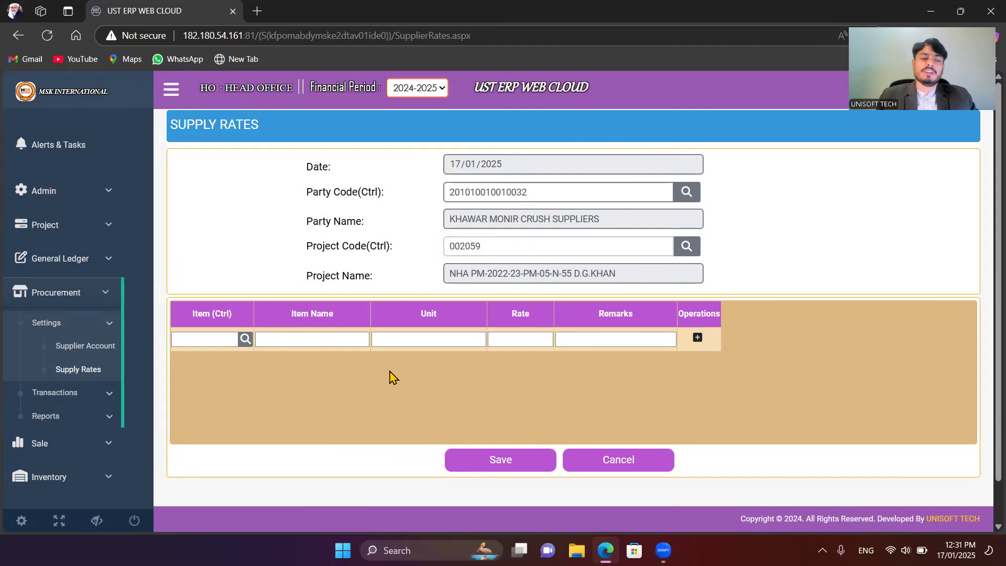
{"action": "left_click", "coordinate": [226, 340]}
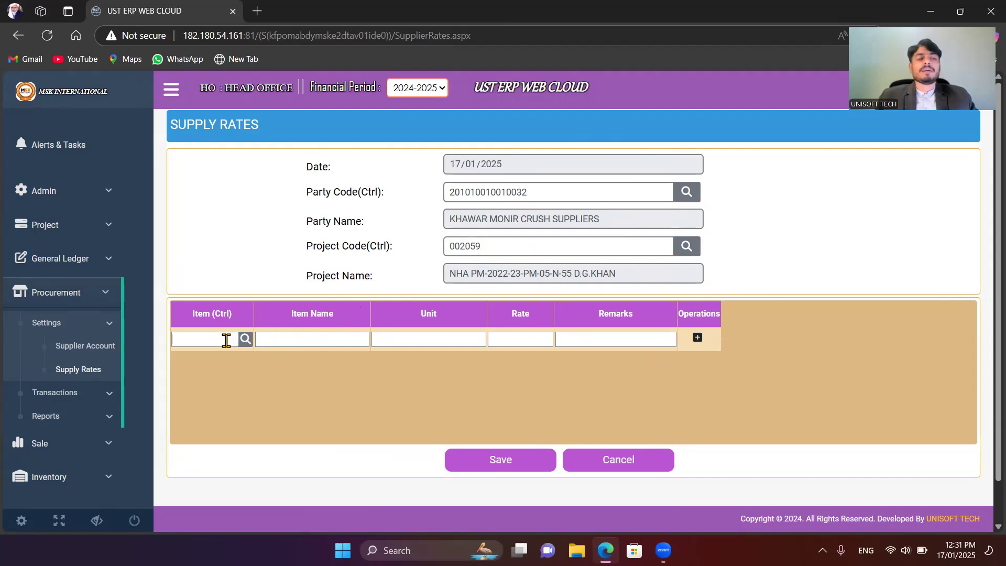
{"action": "key", "text": "ctrl"}
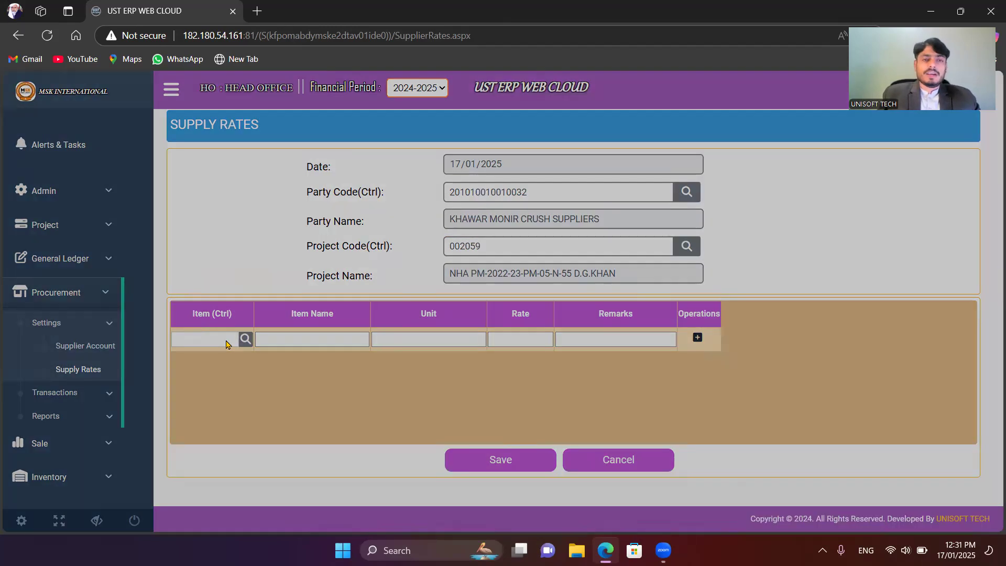
{"action": "type", "text": "crush"}
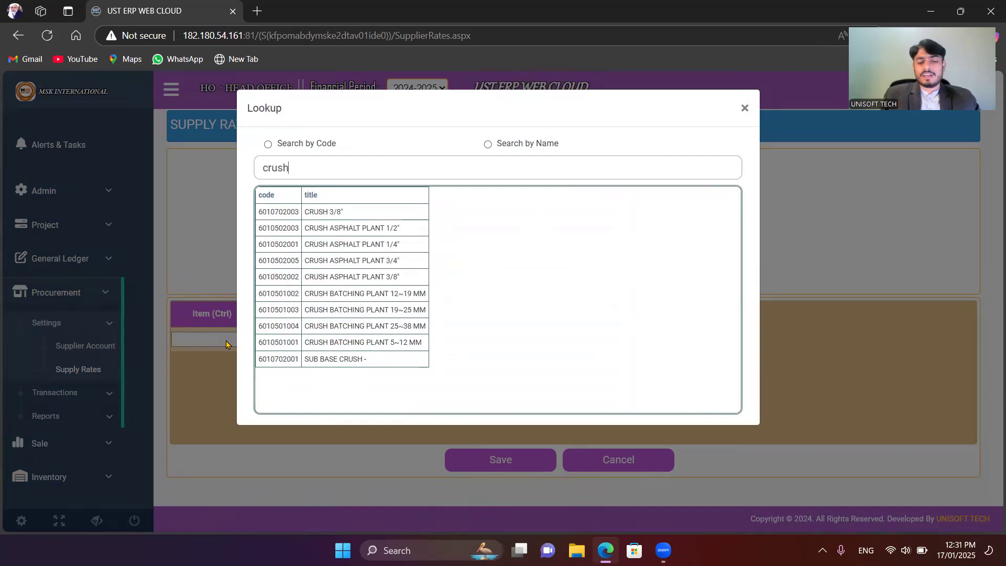
{"action": "key", "text": "Down"}
{"action": "key", "text": "Down"}
{"action": "key", "text": "Down"}
{"action": "key", "text": "Up"}
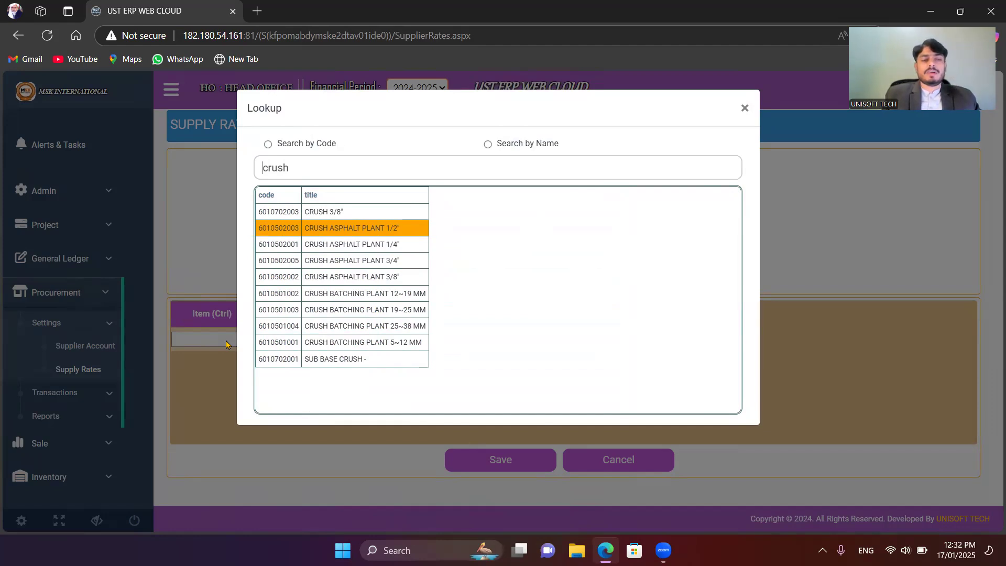
{"action": "key", "text": "Return"}
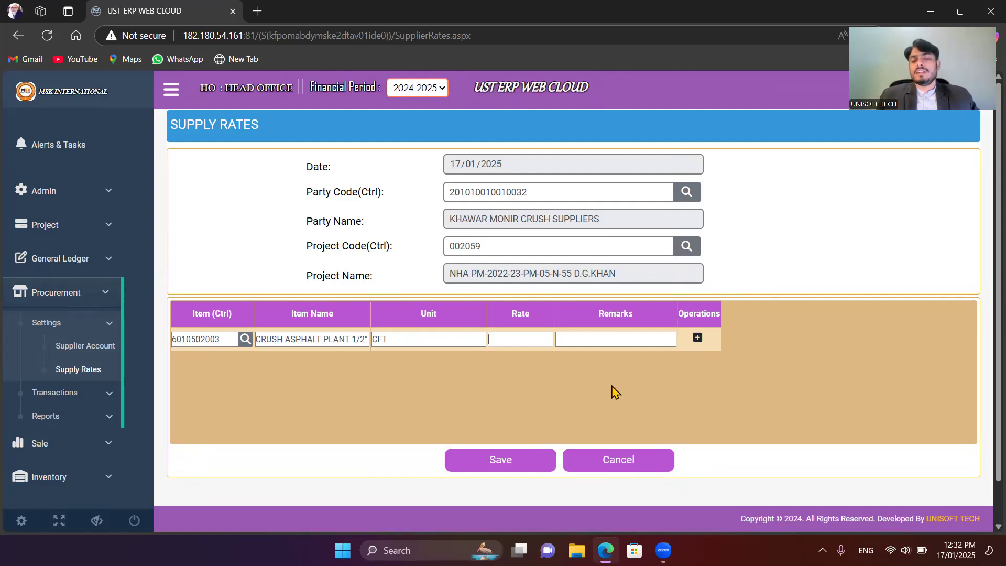
Step: Set the CRUSH ASPHALT PLANT 1/2" rate to 82 and add the line with "-" as its remark
{"action": "type", "text": "82"}
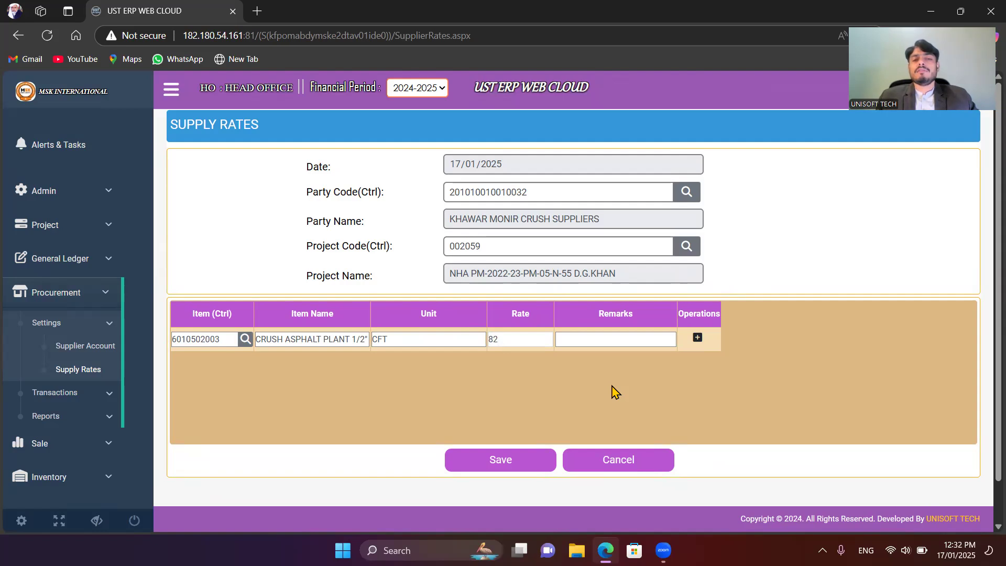
{"action": "key", "text": "Tab"}
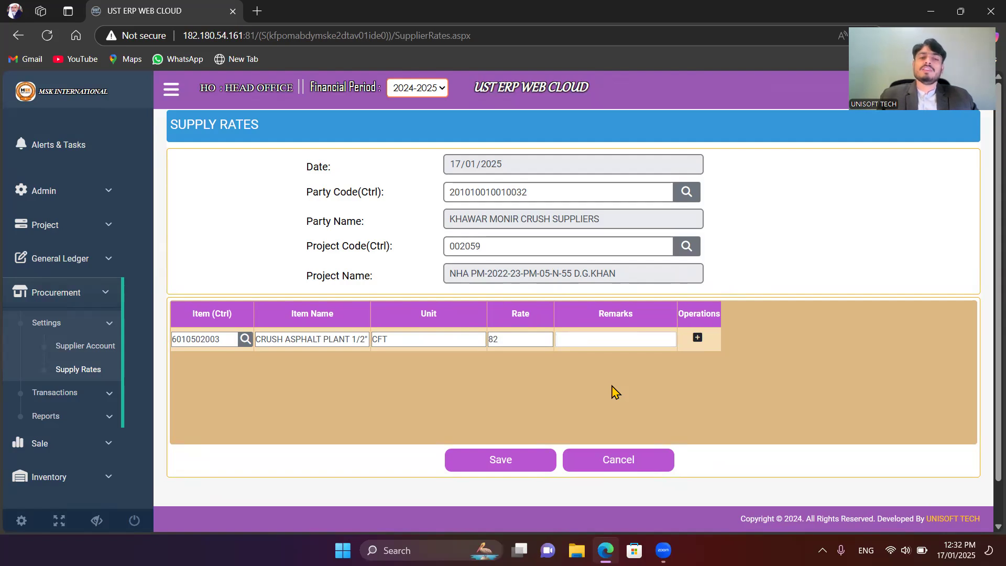
{"action": "key", "text": "Tab"}
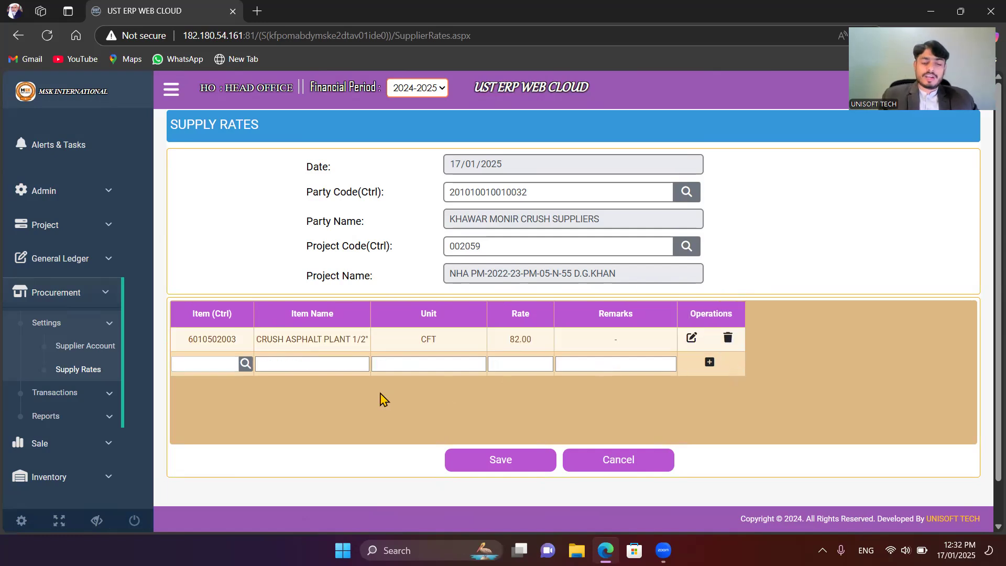
Step: Add a line for CRUSH ASPHALT PLANT 1/4" with rate 83 and remark "-", and save the supply rates
{"action": "key", "text": "ctrl"}
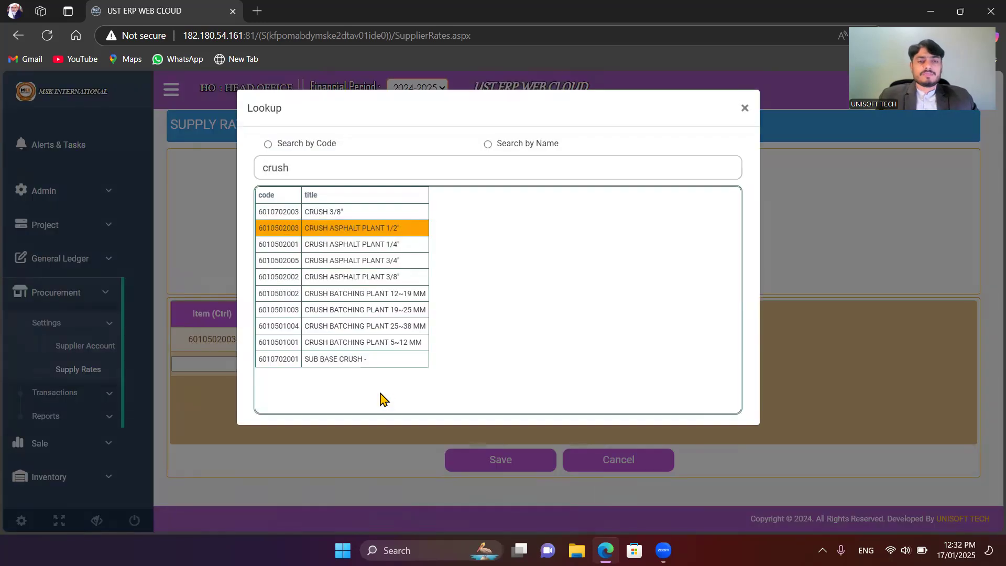
{"action": "left_click", "coordinate": [363, 243]}
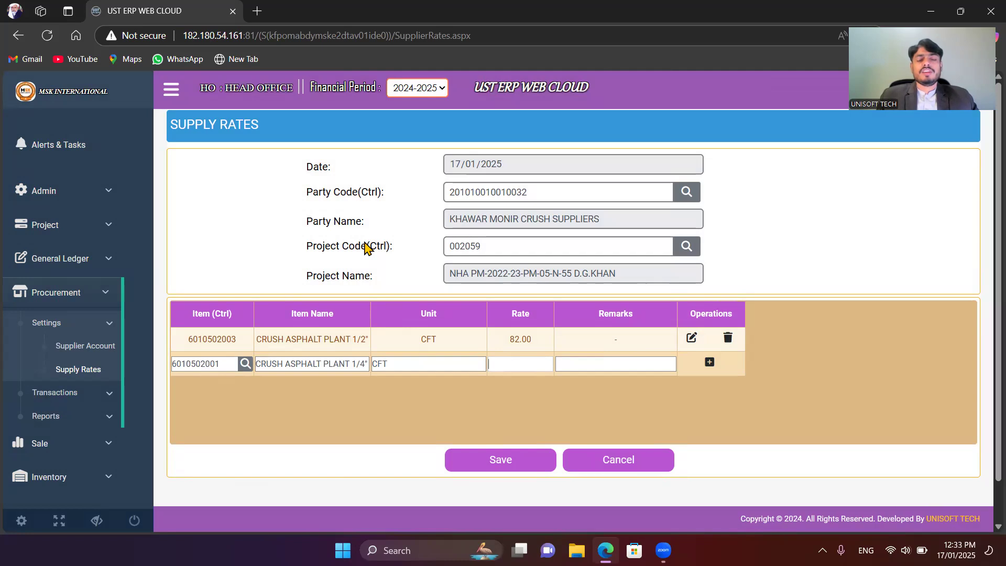
{"action": "type", "text": "82"}
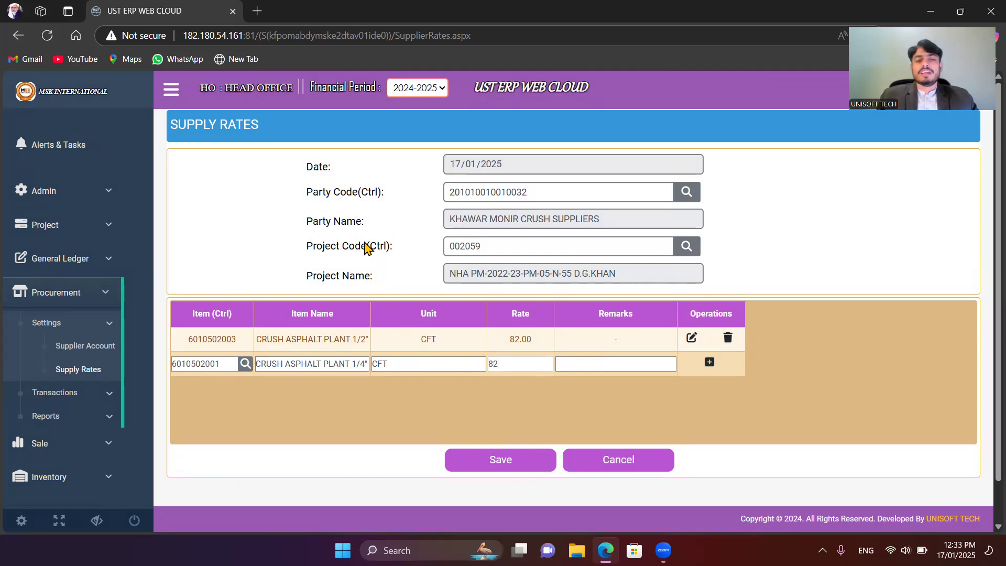
{"action": "key", "text": "BackSpace"}
{"action": "type", "text": "3"}
{"action": "key", "text": "Tab"}
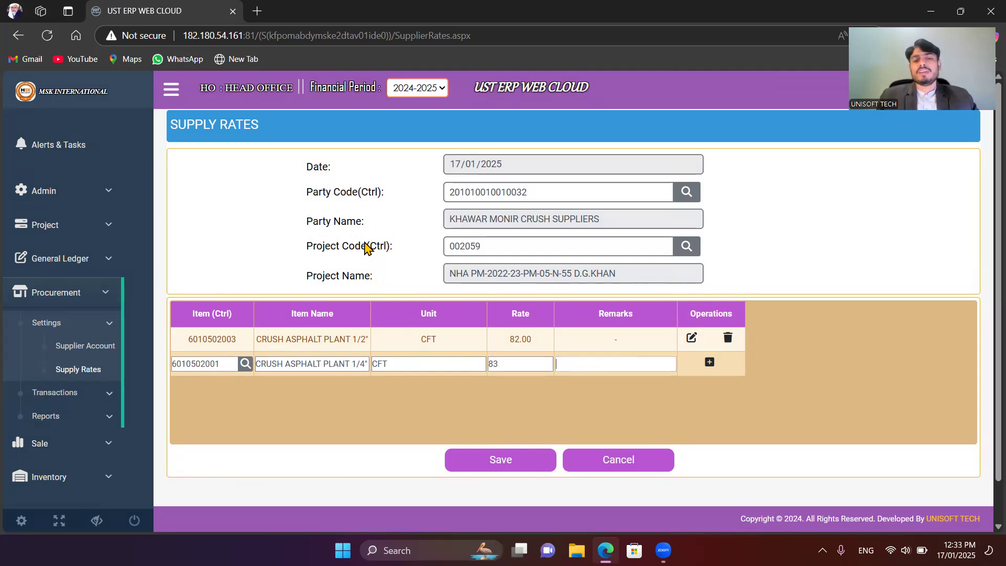
{"action": "type", "text": "-"}
{"action": "key", "text": "Tab"}
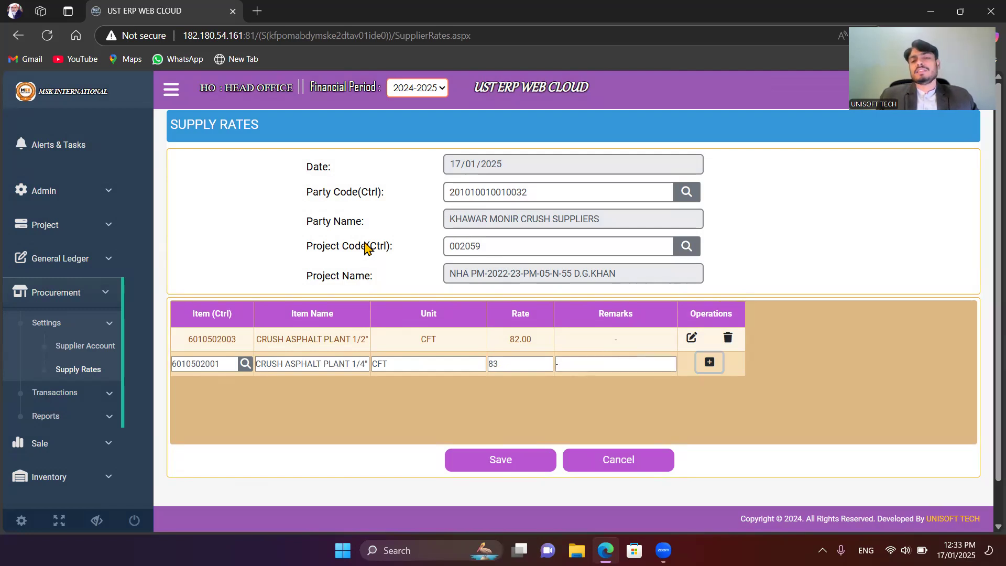
{"action": "key", "text": "Return"}
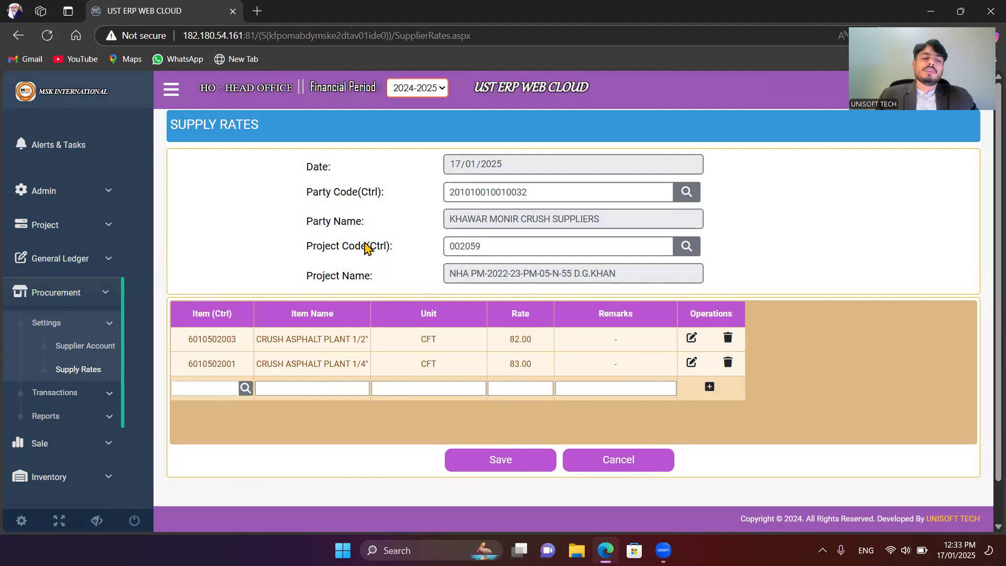
{"action": "left_click", "coordinate": [504, 464]}
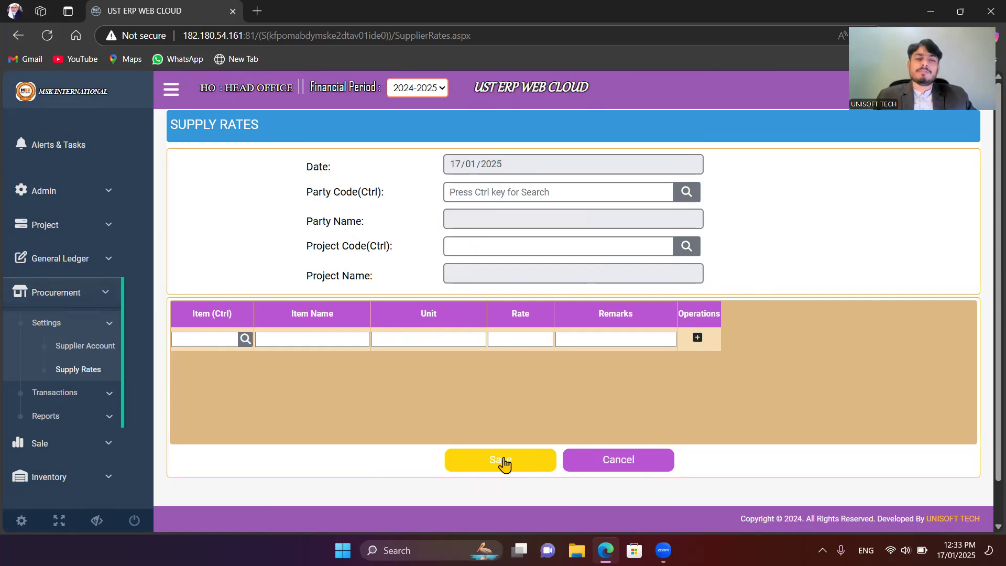
Step: Choose KHAWAR MONIR CRUSH SUPPLIERS as the party again by searching the party lookup for "crush s"
{"action": "left_click", "coordinate": [631, 184]}
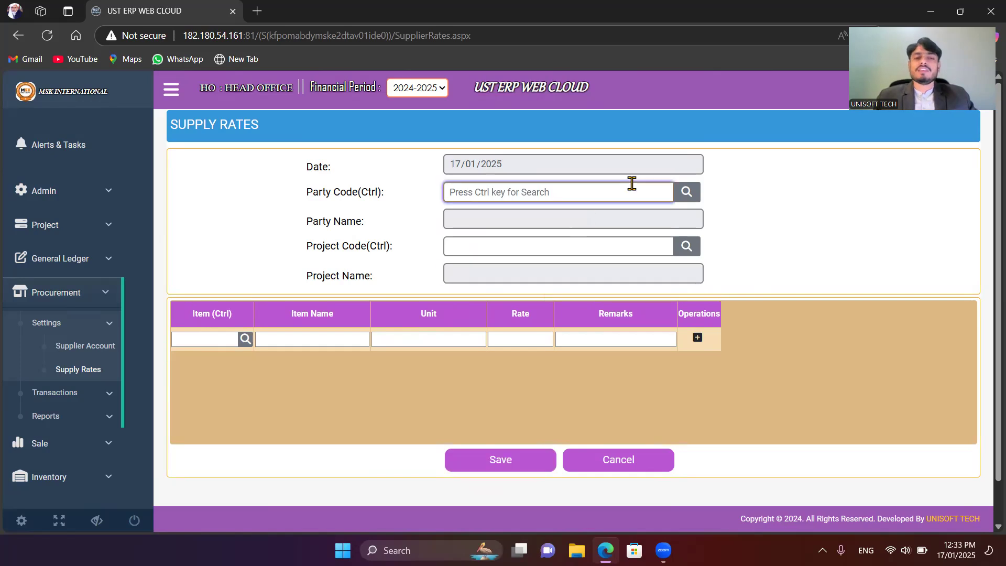
{"action": "key", "text": "ctrl"}
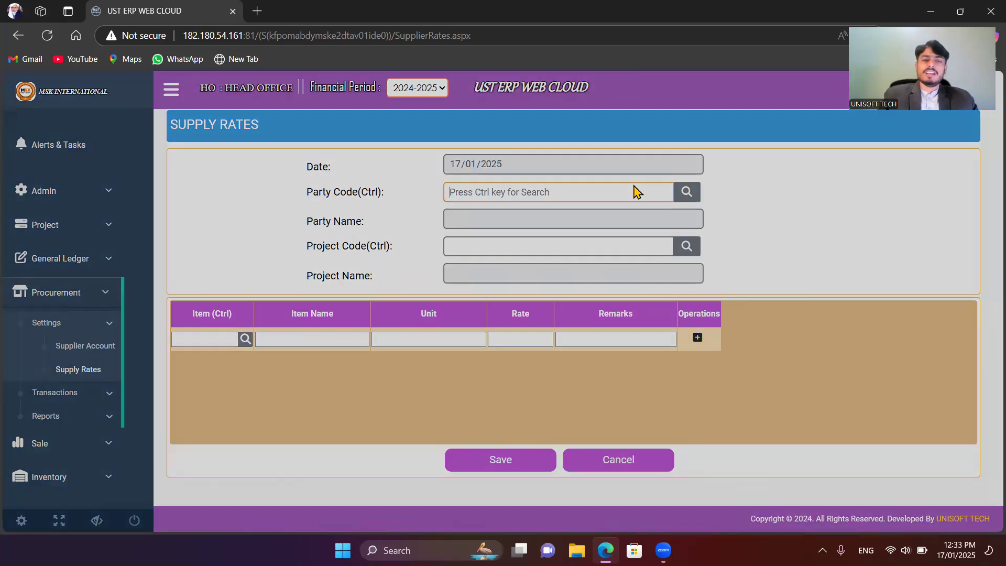
{"action": "type", "text": "k"}
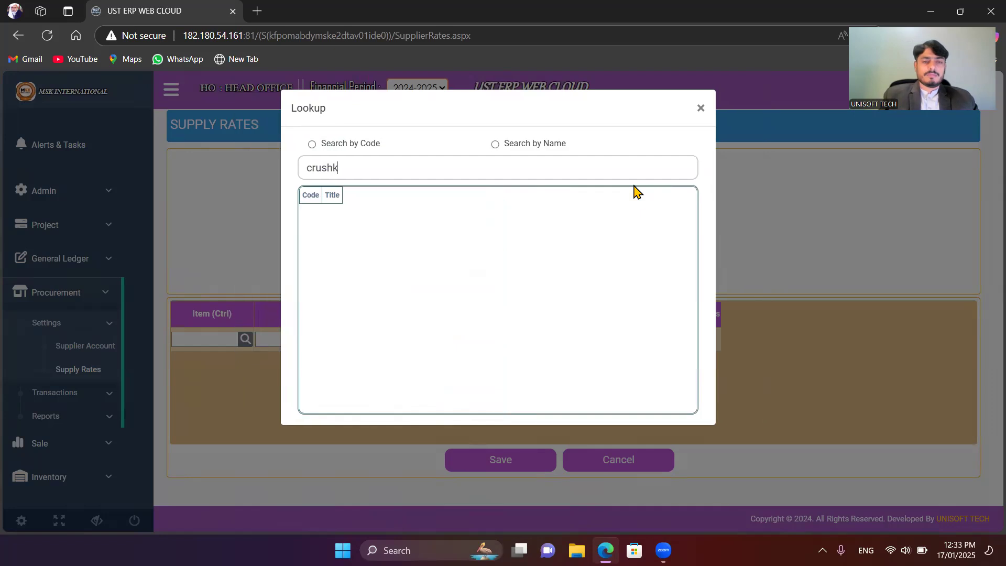
{"action": "key", "text": "BackSpace"}
{"action": "key", "text": "BackSpace"}
{"action": "key", "text": "BackSpace"}
{"action": "key", "text": "BackSpace"}
{"action": "key", "text": "BackSpace"}
{"action": "key", "text": "BackSpace"}
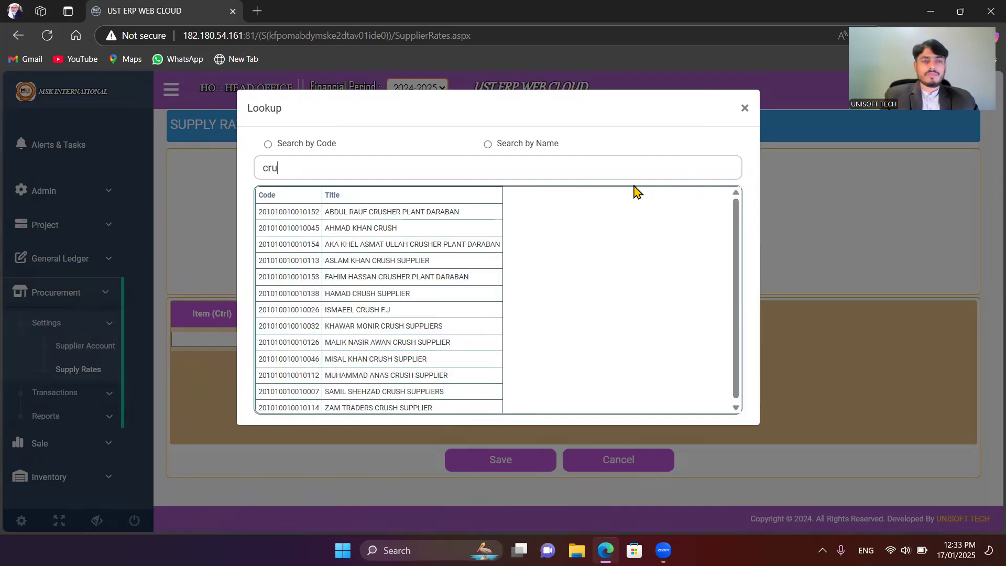
{"action": "type", "text": "crush s"}
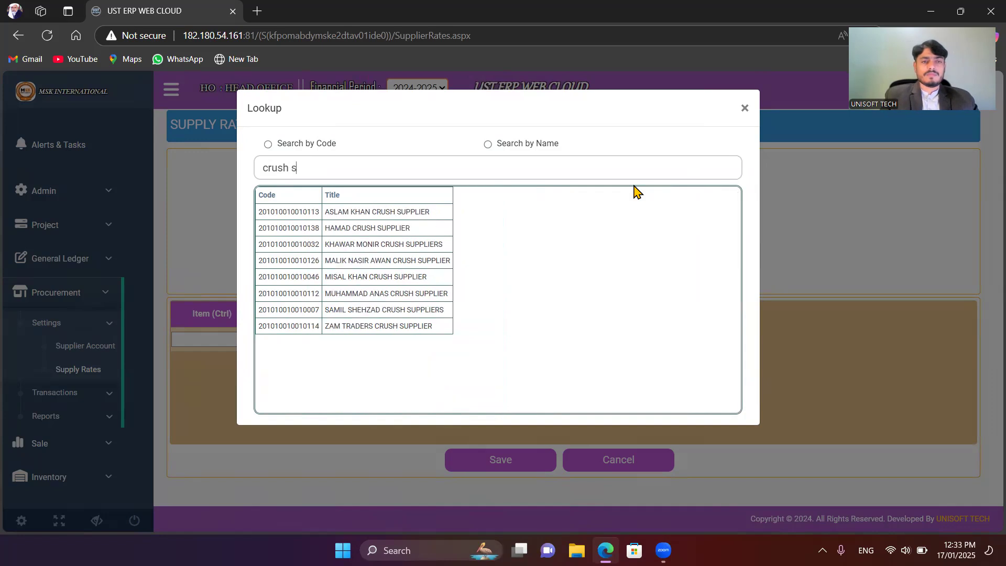
{"action": "key", "text": "Down"}
{"action": "key", "text": "Down"}
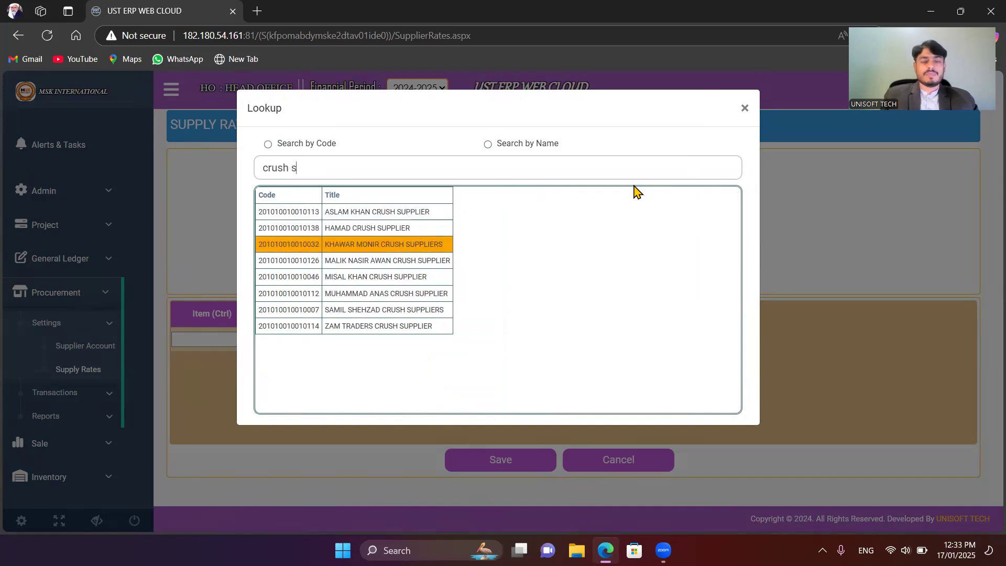
{"action": "key", "text": "Return"}
Step: Load the saved rates for project NHA PM-2022-23-PM-05-N-55 D.G.KHAN by searching the project lookup for "d.g"
{"action": "key", "text": "ctrl"}
{"action": "type", "text": "d.gd"}
{"action": "key", "text": "BackSpace"}
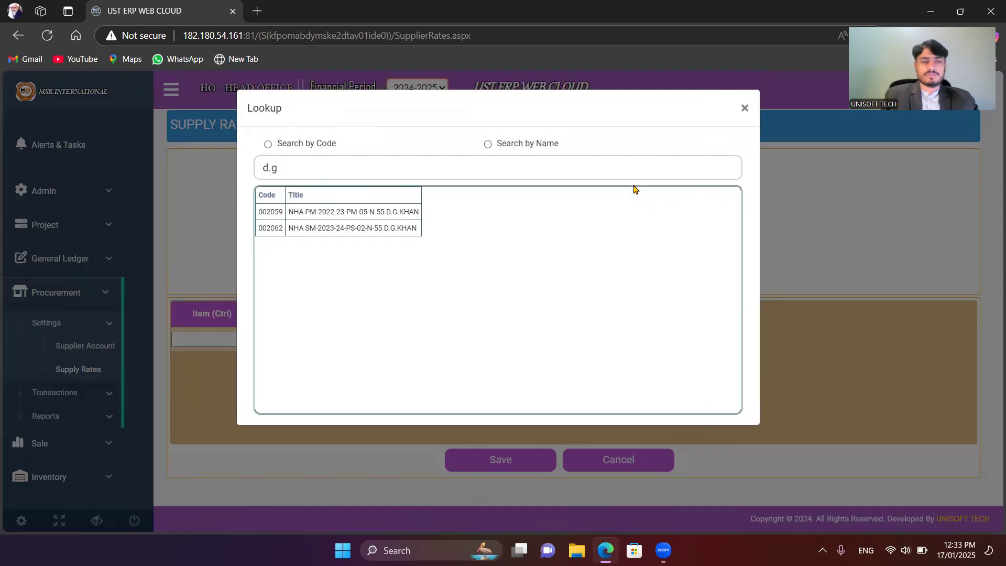
{"action": "left_click", "coordinate": [379, 211]}
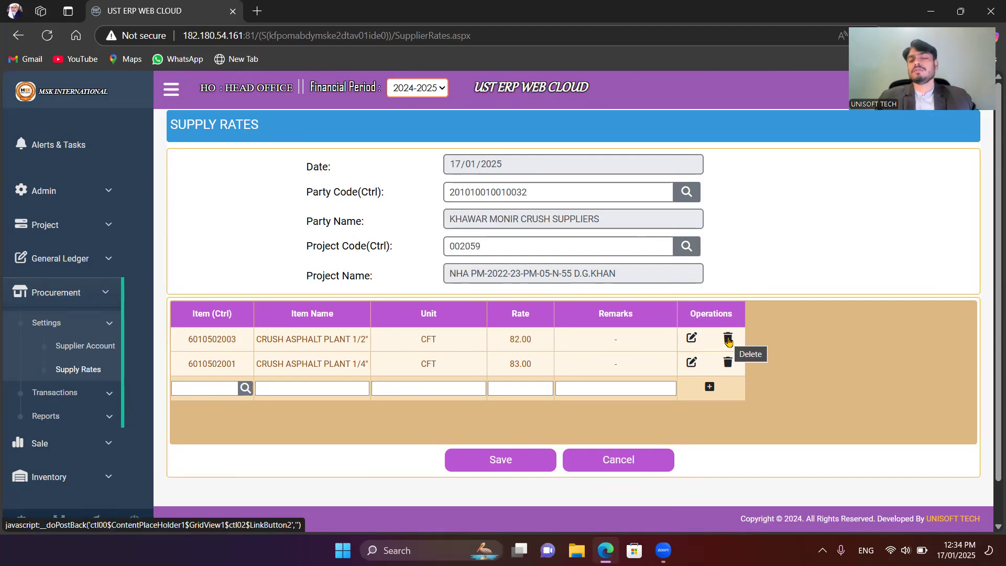
Step: Update the CRUSH ASPHALT PLANT 1/2" line's rate to 85 and save the supply rates
{"action": "left_click", "coordinate": [692, 339]}
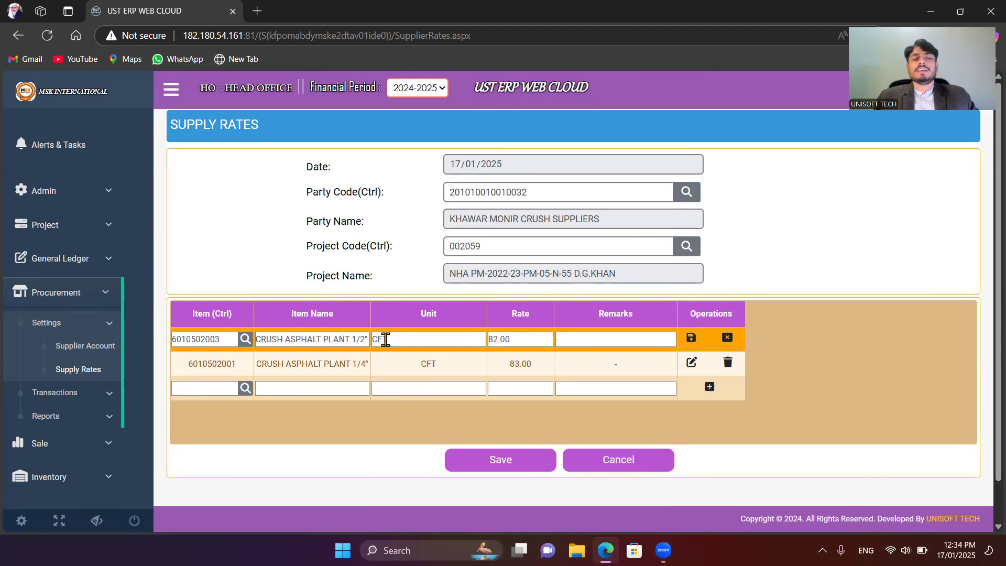
{"action": "left_click_drag", "start_coordinate": [518, 342], "coordinate": [482, 339]}
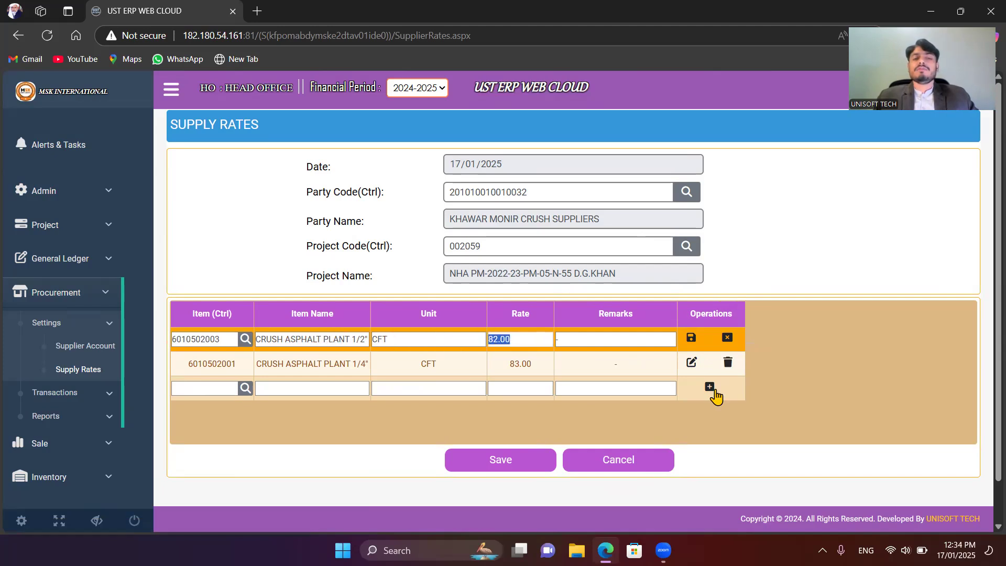
{"action": "type", "text": "85"}
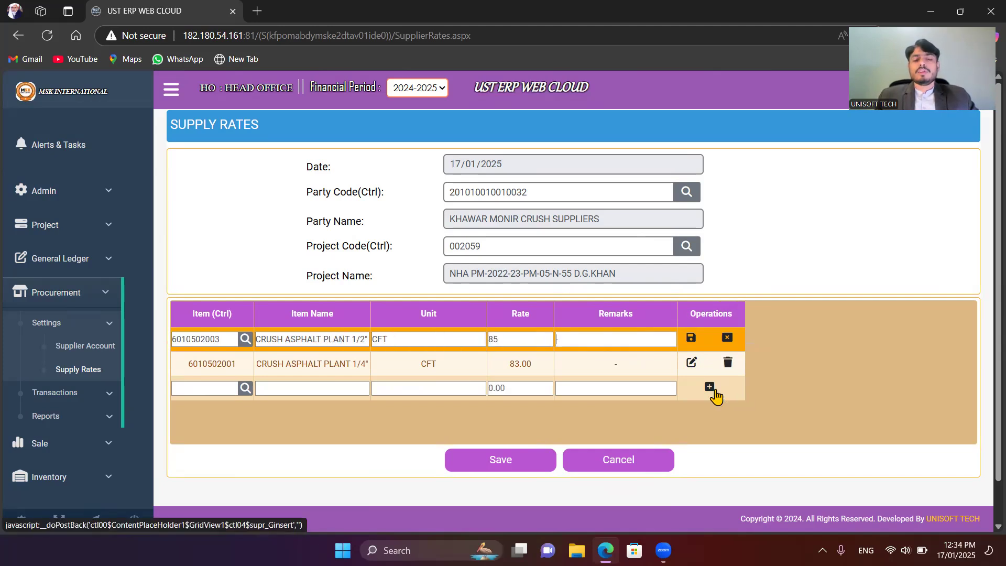
{"action": "left_click", "coordinate": [692, 339]}
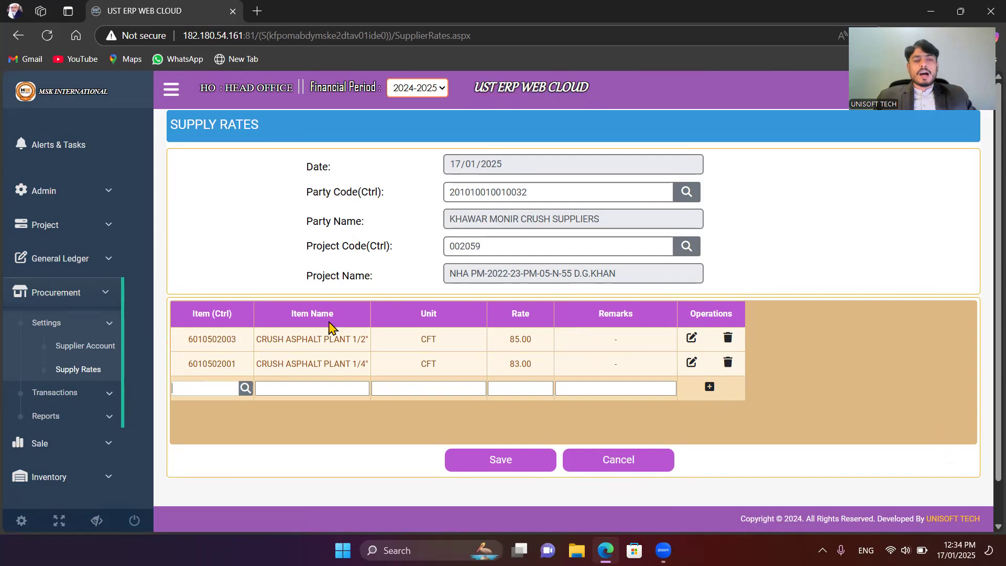
{"action": "left_click", "coordinate": [501, 469]}
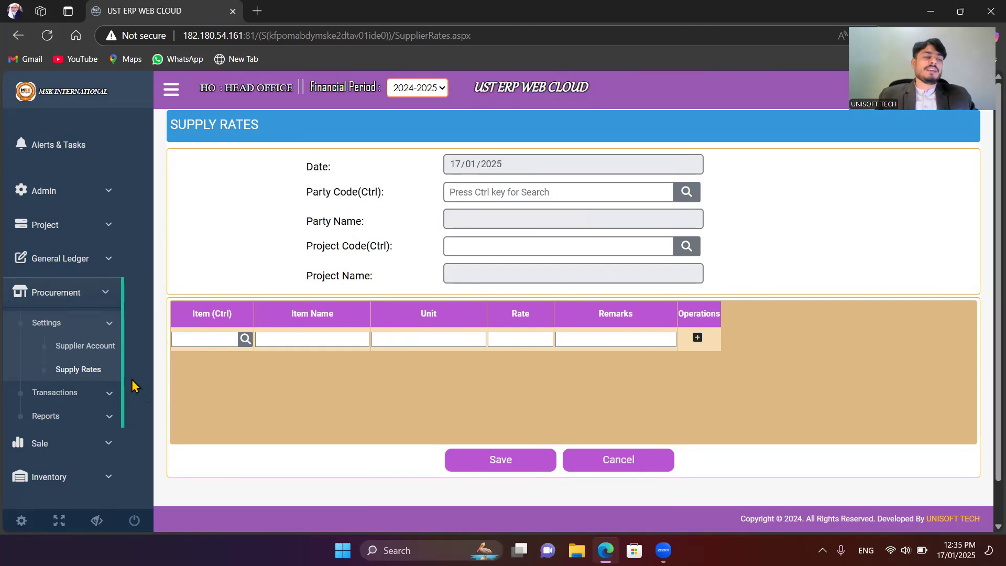
Step: Open the Goods Receipt Note form from the Inventory transactions
{"action": "scroll", "coordinate": [100, 373], "scroll_direction": "down", "scroll_amount": 1}
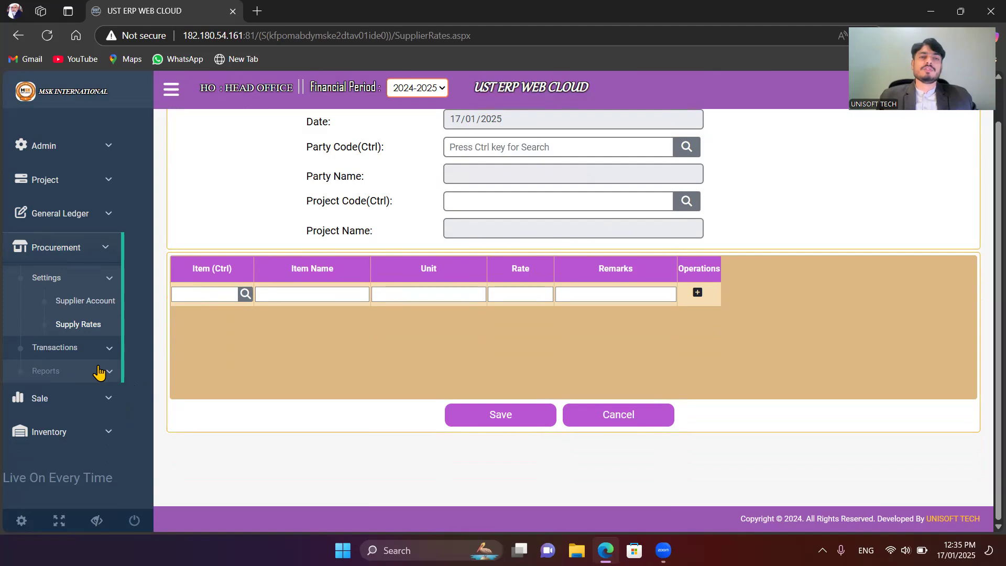
{"action": "left_click", "coordinate": [79, 431]}
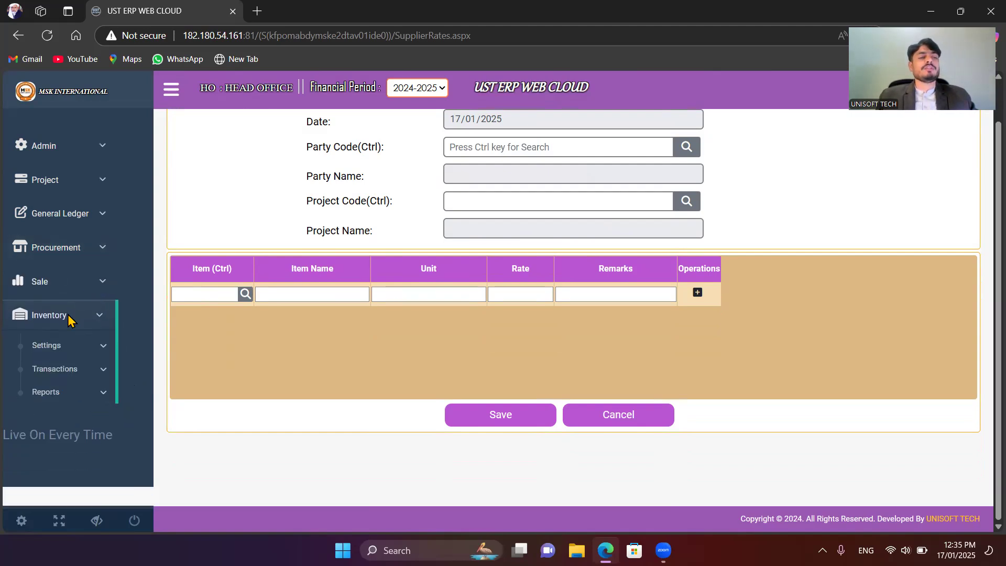
{"action": "left_click", "coordinate": [79, 373]}
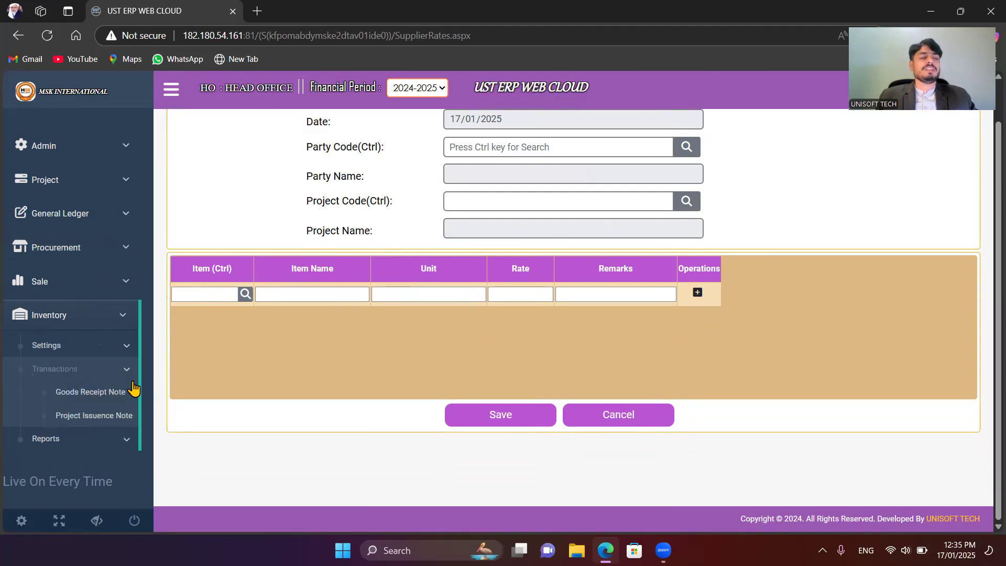
{"action": "left_click", "coordinate": [93, 397]}
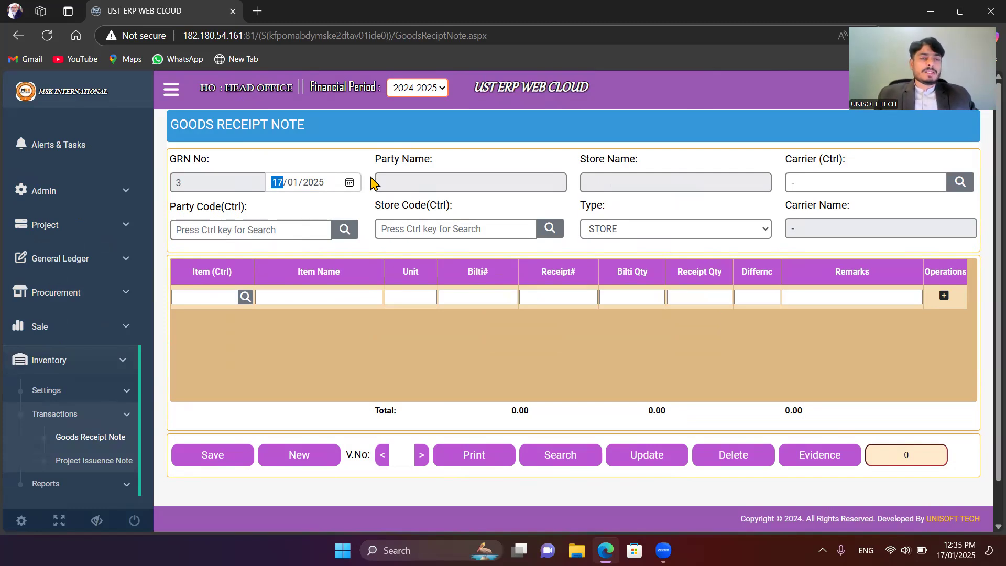
Step: Choose KHAWAR MONIR CRUSH SUPPLIERS as the goods receipt's party by searching the party lookup for "khaw"
{"action": "key", "text": "Return"}
{"action": "key", "text": "ctrl"}
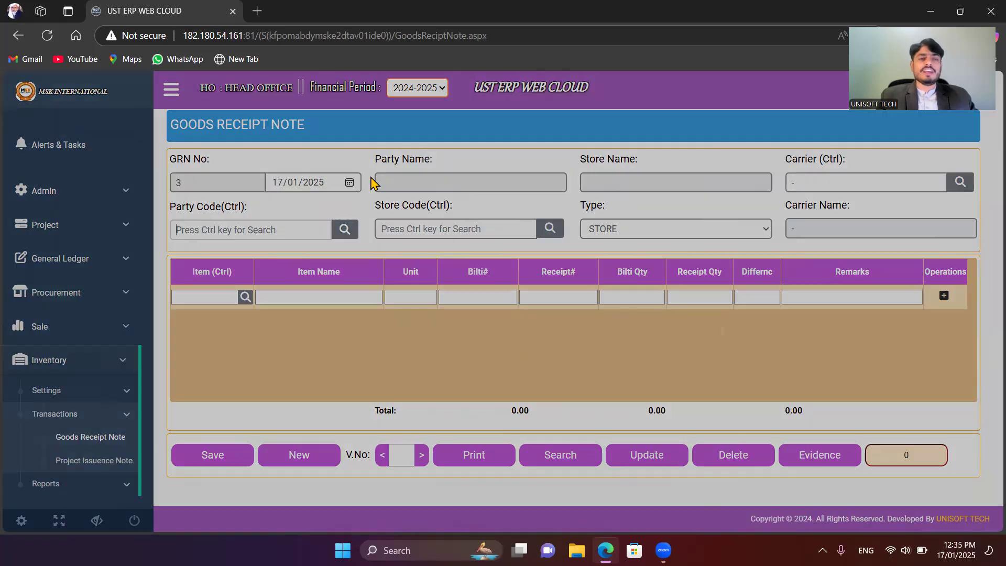
{"action": "type", "text": "khaw"}
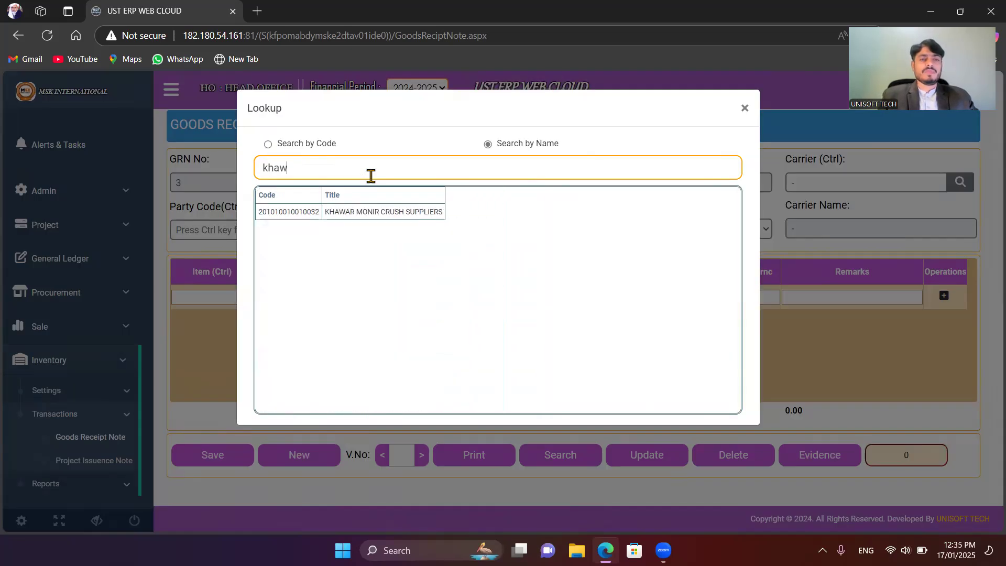
{"action": "key", "text": "Down"}
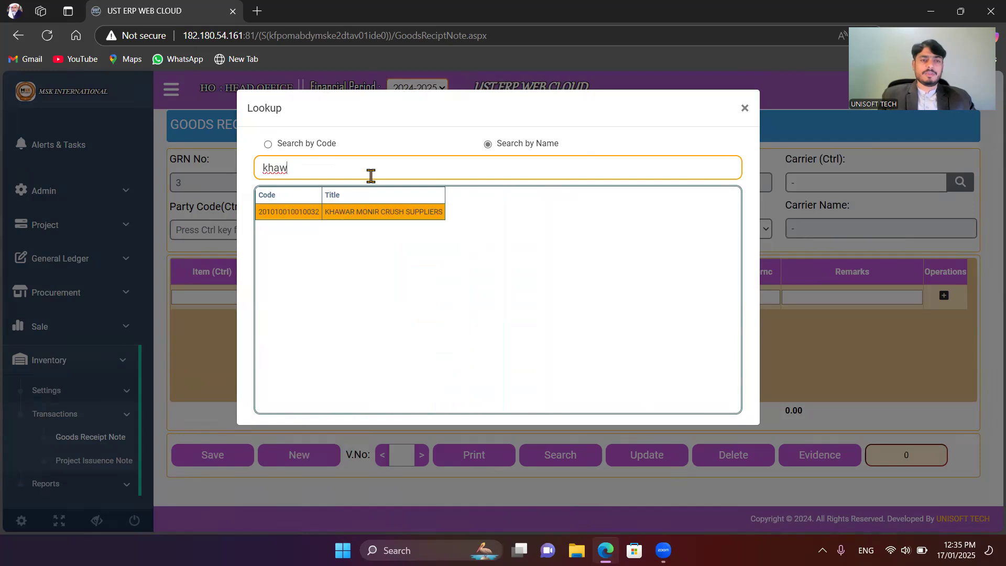
{"action": "key", "text": "Return"}
Step: Choose NHA SM-2023-24-PS-02-N-55 D.G.KHAN as the store by searching the store lookup for "d.g"
{"action": "key", "text": "ctrl"}
{"action": "type", "text": "d"}
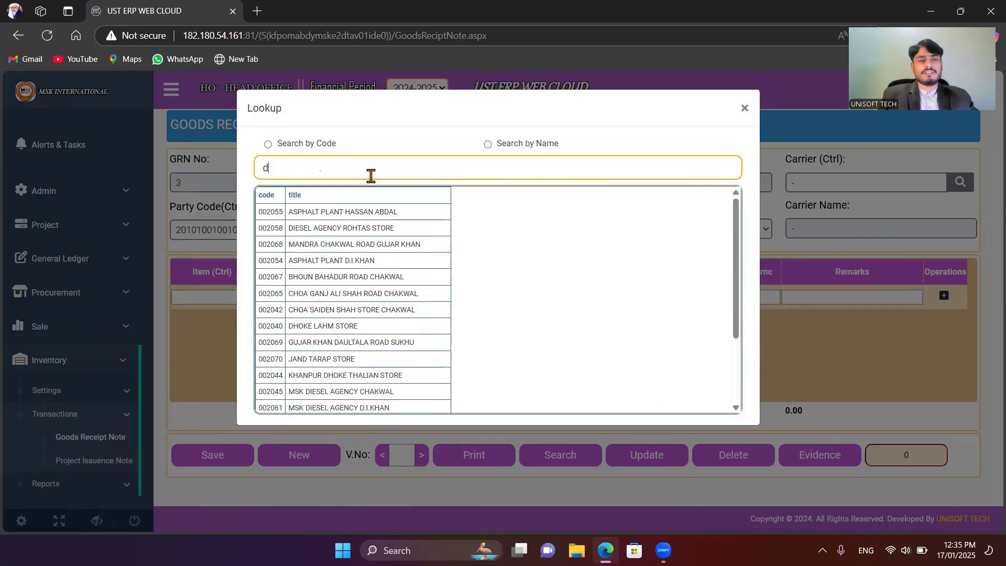
{"action": "type", "text": ".g"}
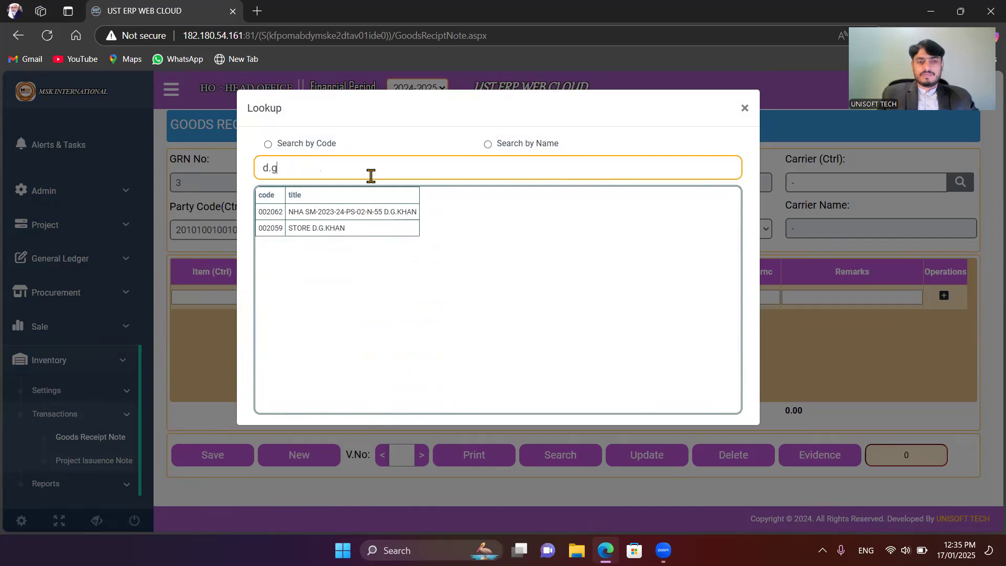
{"action": "key", "text": "Down"}
{"action": "key", "text": "Return"}
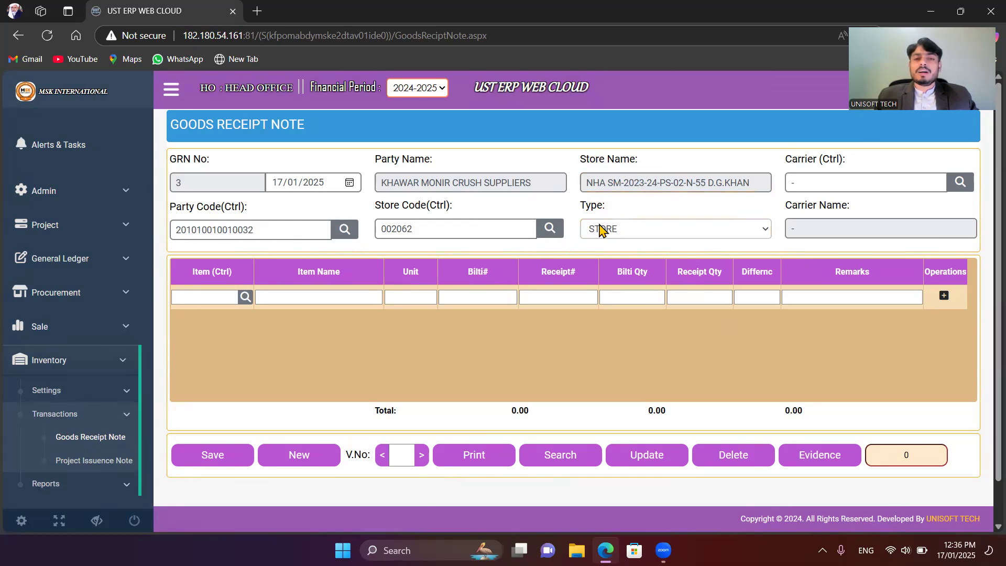
Step: Set the goods receipt type to DIRECT CONSUME and leave the carrier as "-"
{"action": "left_click", "coordinate": [625, 229]}
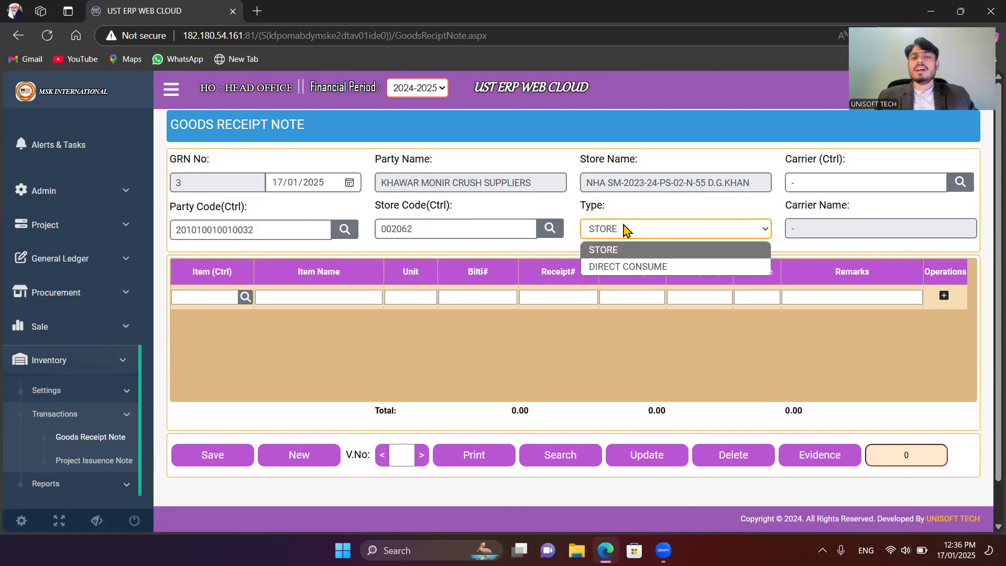
{"action": "left_click", "coordinate": [648, 271]}
{"action": "key", "text": "Tab"}
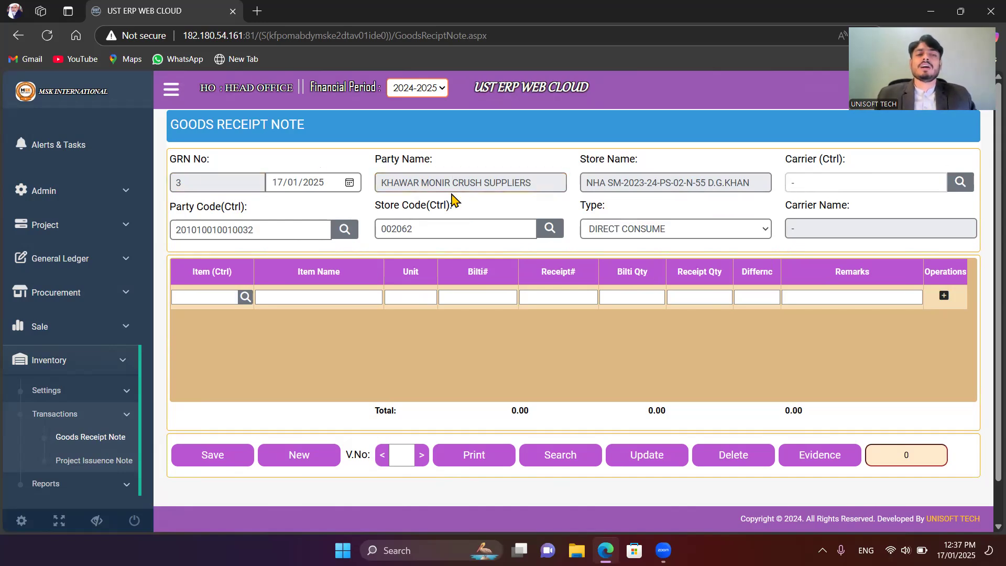
{"action": "left_click", "coordinate": [473, 191]}
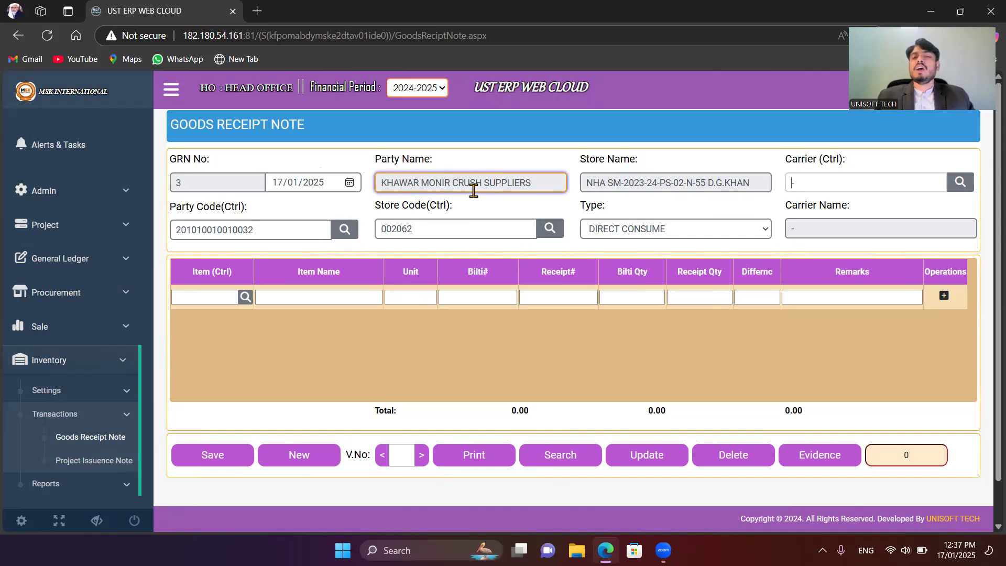
{"action": "left_click", "coordinate": [921, 185]}
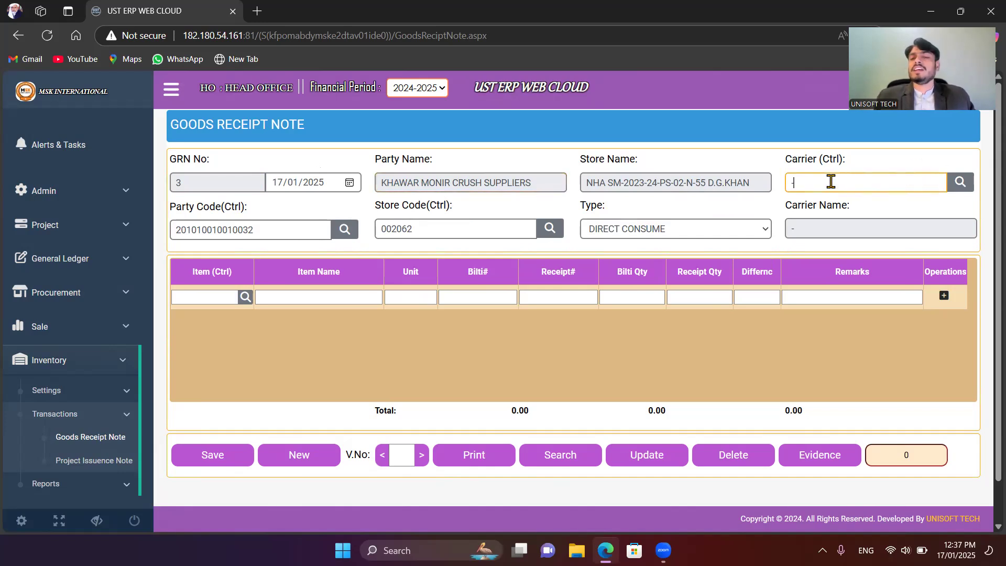
{"action": "left_click", "coordinate": [815, 169]}
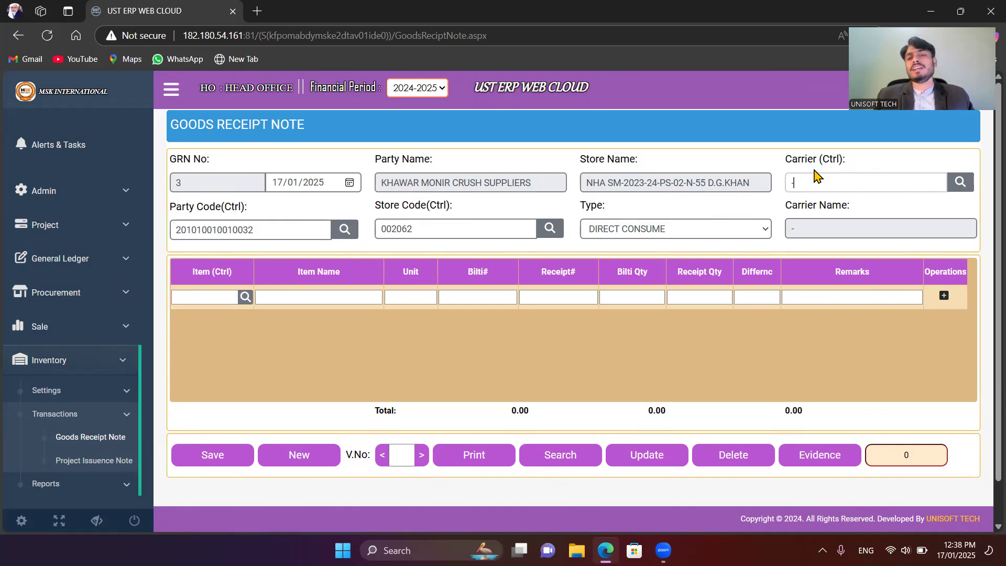
{"action": "key", "text": "Return"}
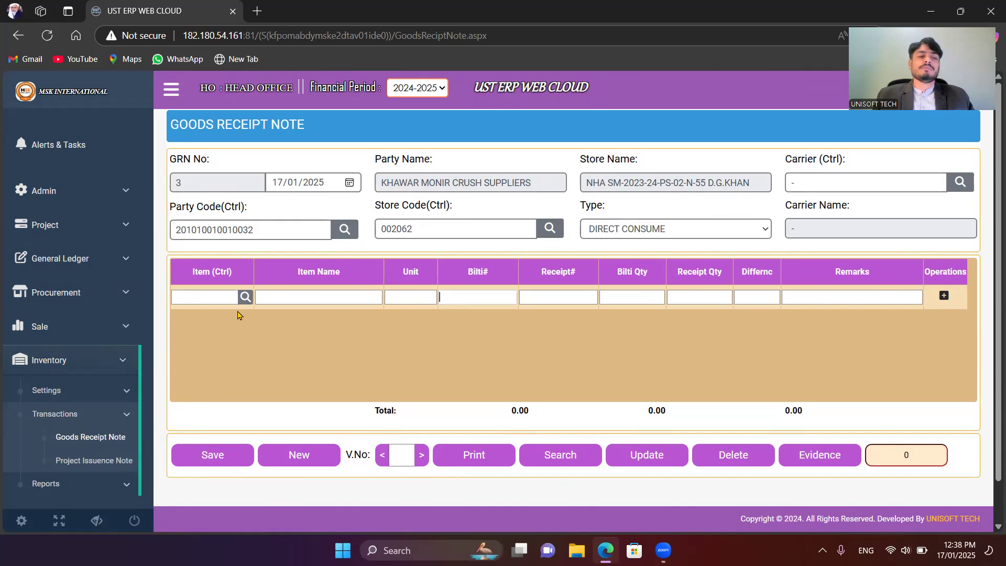
Step: Choose CRUSH ASPHALT PLANT 1/2" as the line's item by searching the item lookup for "crush"
{"action": "left_click", "coordinate": [228, 296]}
{"action": "key", "text": "ctrl"}
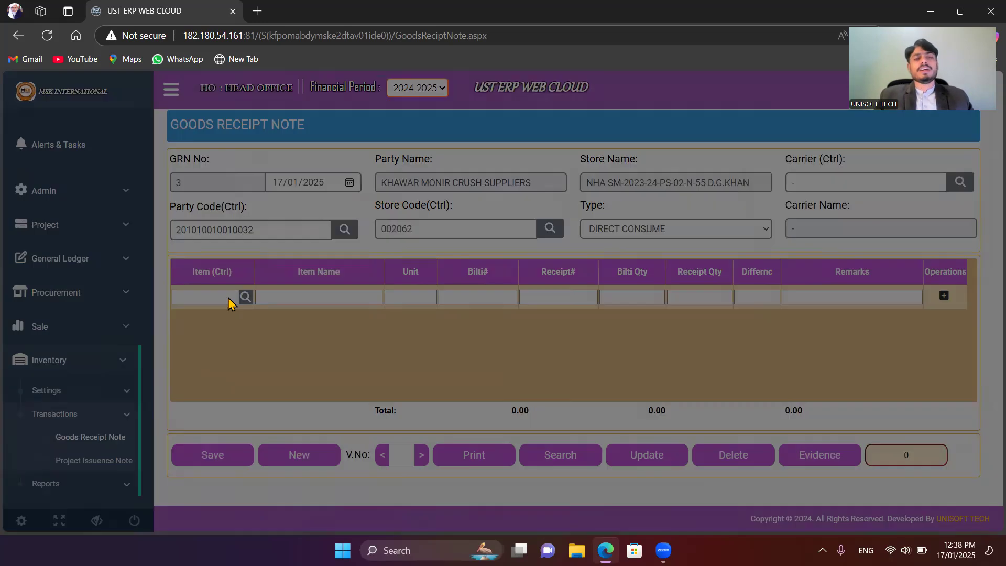
{"action": "type", "text": "crush"}
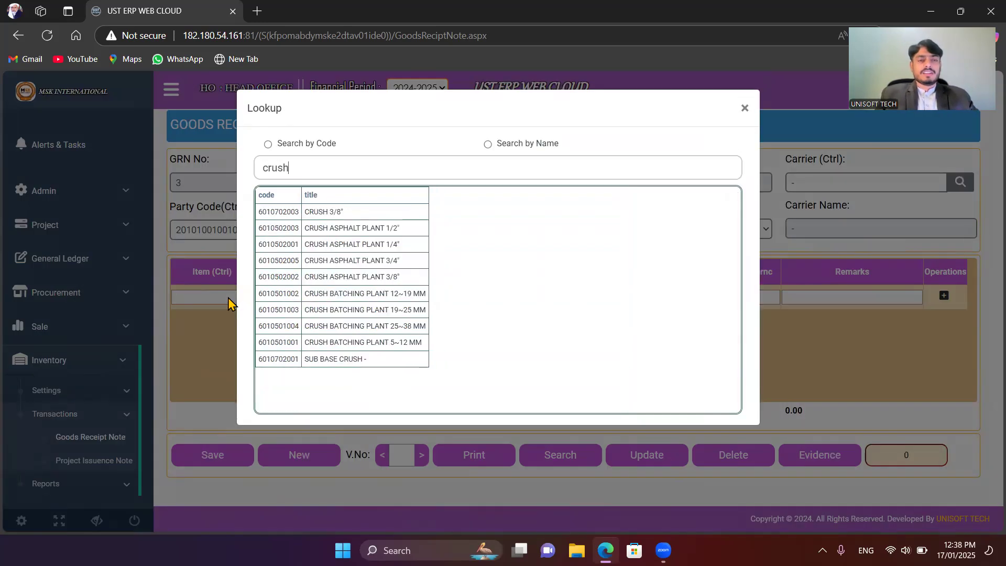
{"action": "key", "text": "Down"}
{"action": "key", "text": "Down"}
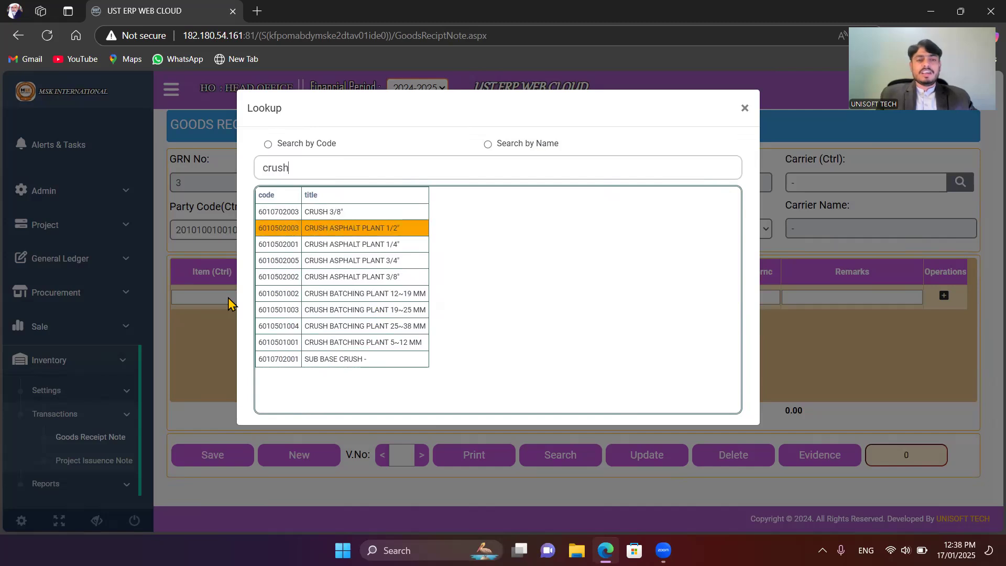
{"action": "key", "text": "Return"}
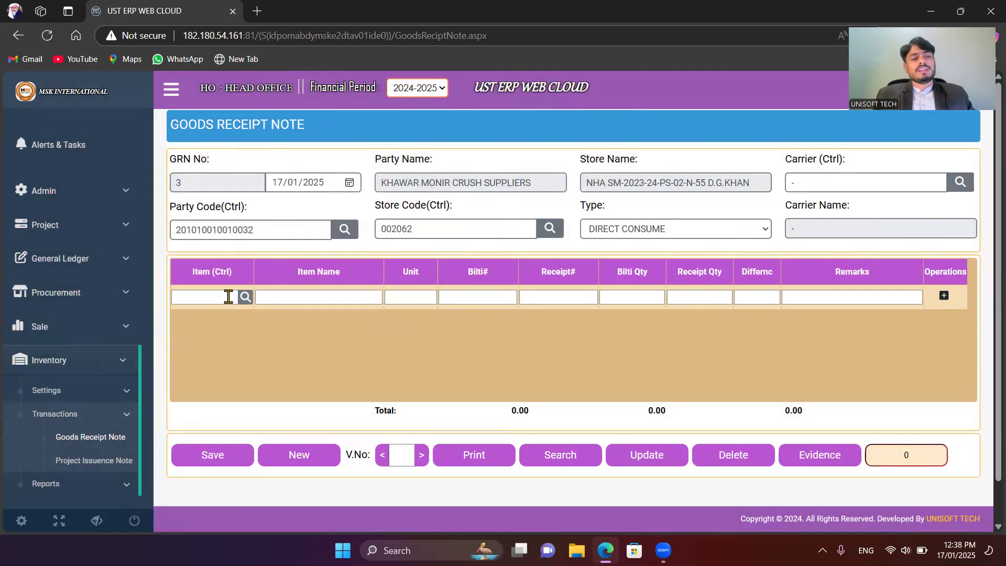
{"action": "left_click", "coordinate": [225, 294]}
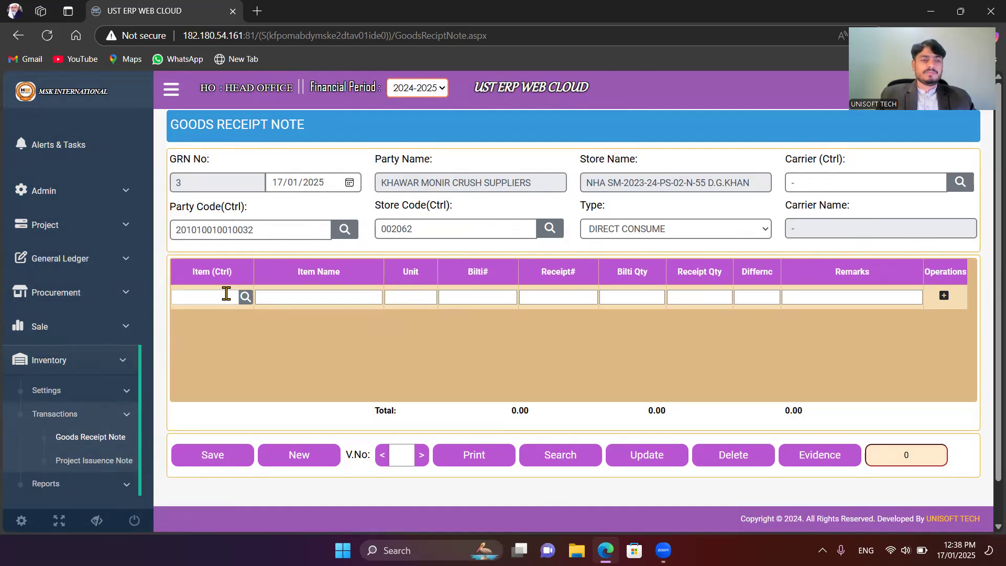
{"action": "key", "text": "ctrl"}
{"action": "type", "text": "c"}
{"action": "key", "text": "BackSpace"}
{"action": "key", "text": "Down"}
{"action": "key", "text": "Down"}
{"action": "key", "text": "Return"}
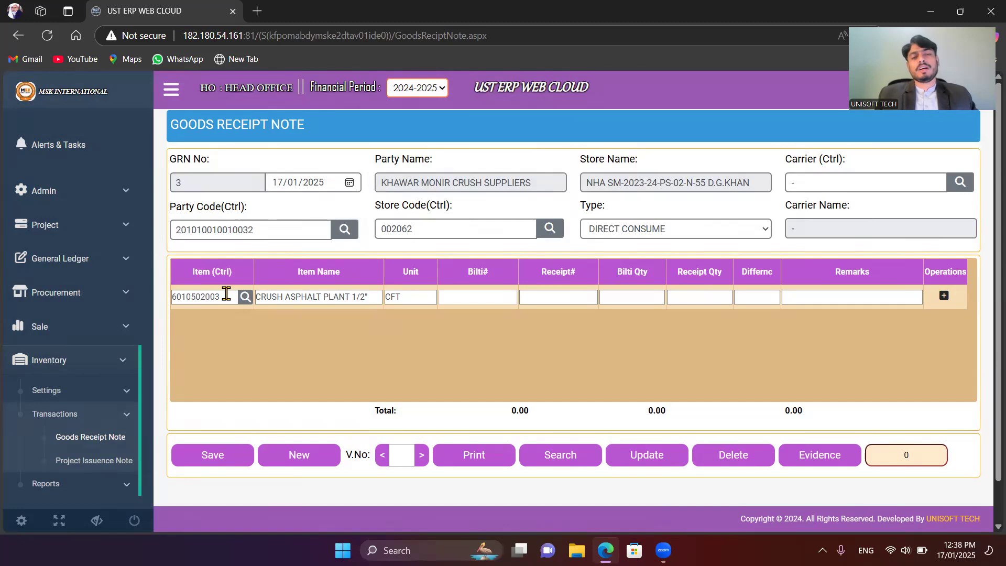
Step: Enter Bilti# 45445 and Receipt# 544554 for the CRUSH ASPHALT PLANT 1/2" line
{"action": "type", "text": "454"}
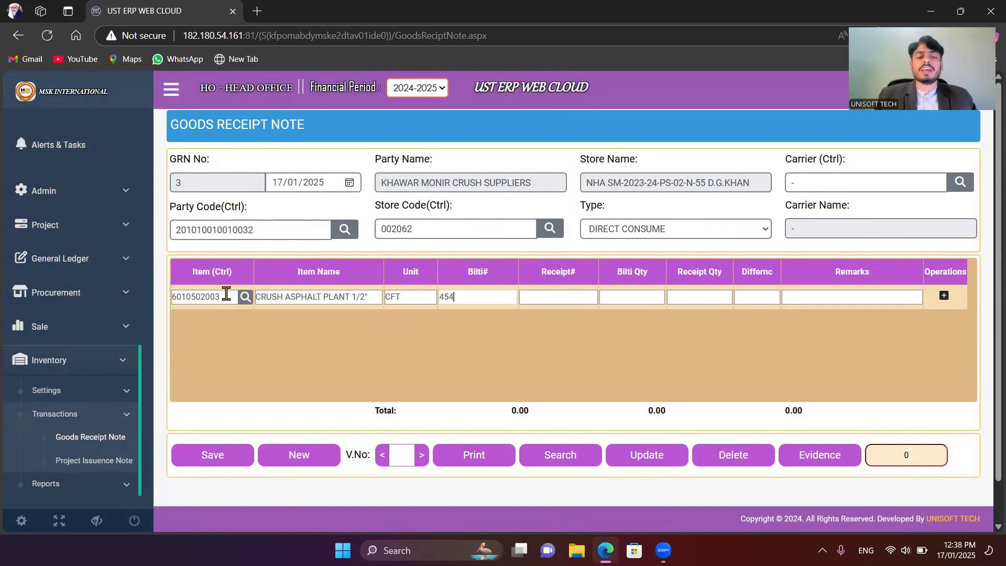
{"action": "type", "text": "45"}
{"action": "key", "text": "Tab"}
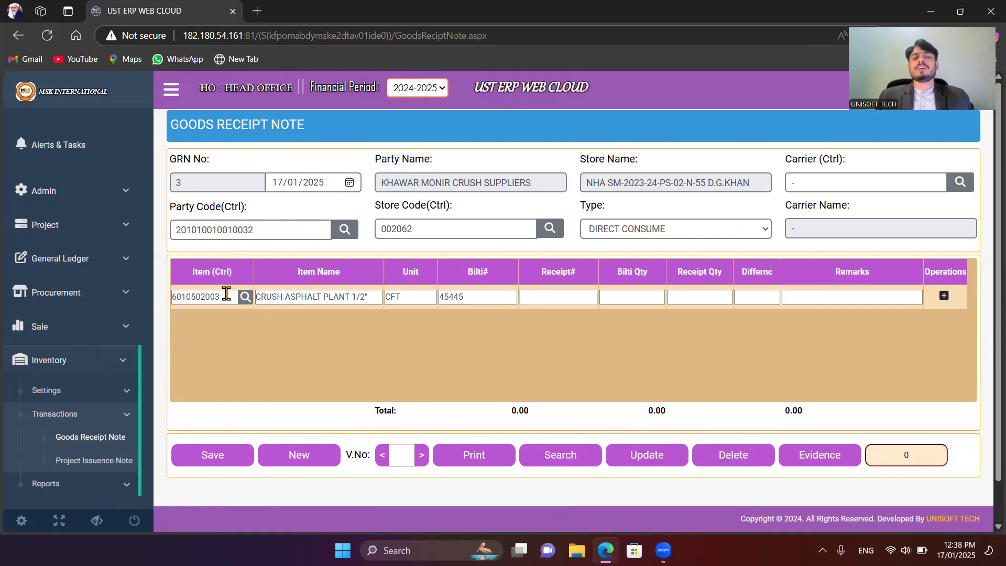
{"action": "type", "text": "544554"}
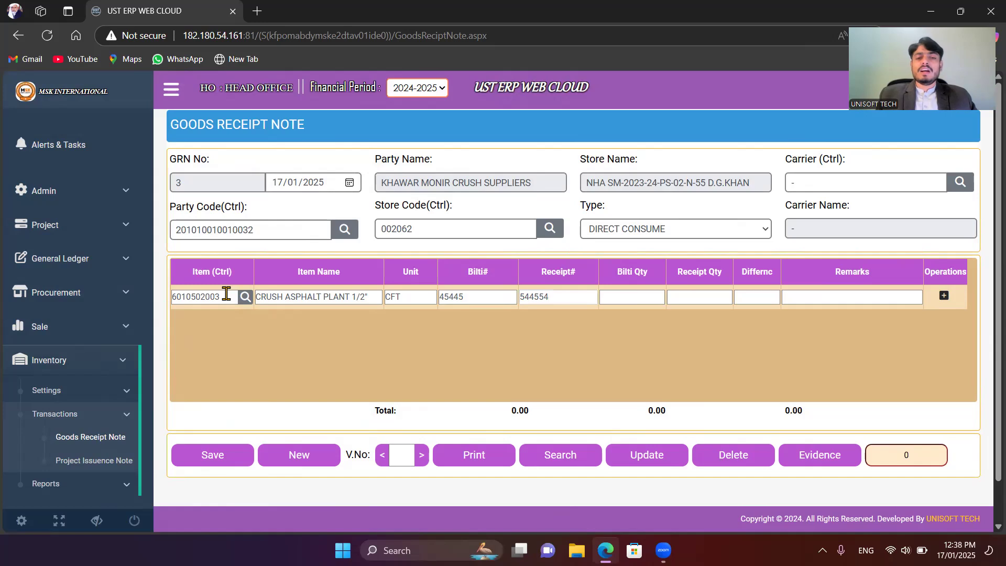
{"action": "key", "text": "Tab"}
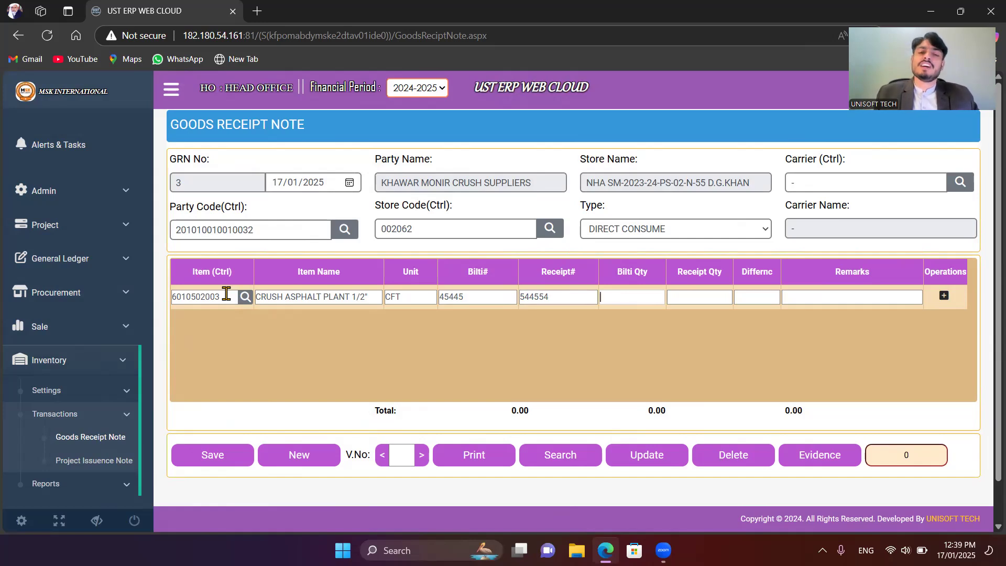
Step: Set the line's Bilti Qty to 900 and Receipt Qty to 800, and try to insert the line
{"action": "type", "text": "900"}
{"action": "key", "text": "Tab"}
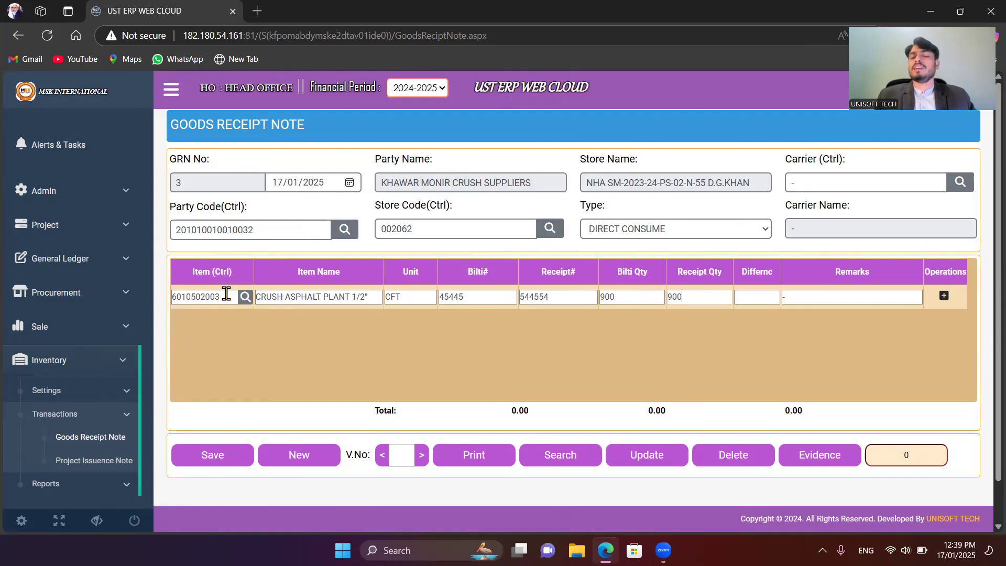
{"action": "key", "text": "BackSpace"}
{"action": "key", "text": "BackSpace"}
{"action": "key", "text": "BackSpace"}
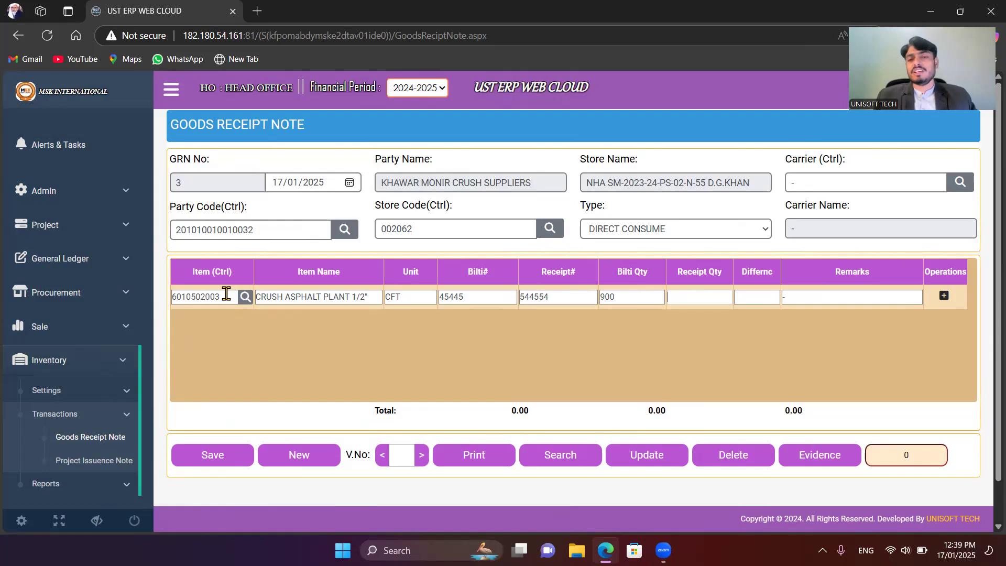
{"action": "type", "text": "800"}
{"action": "key", "text": "Tab"}
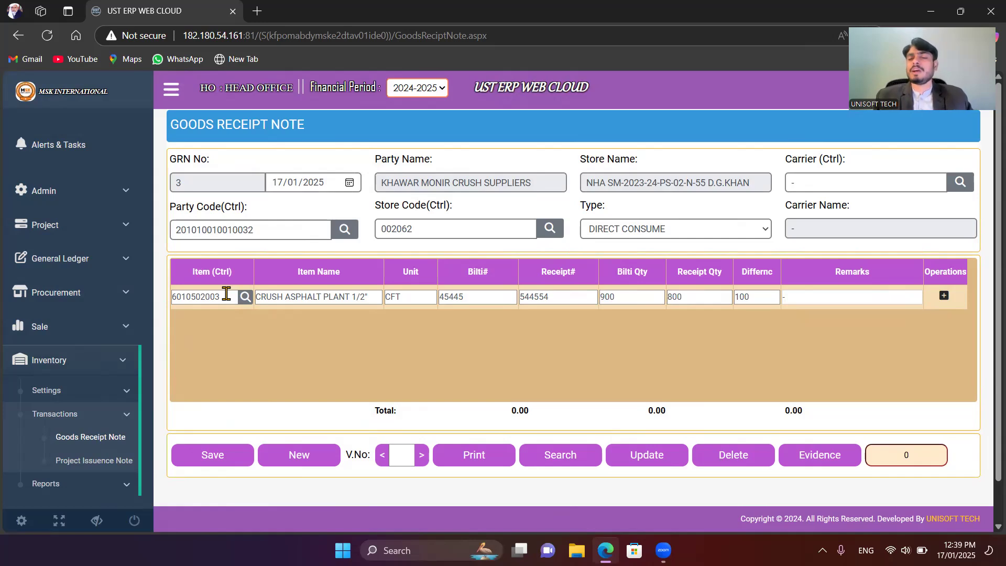
{"action": "key", "text": "Tab"}
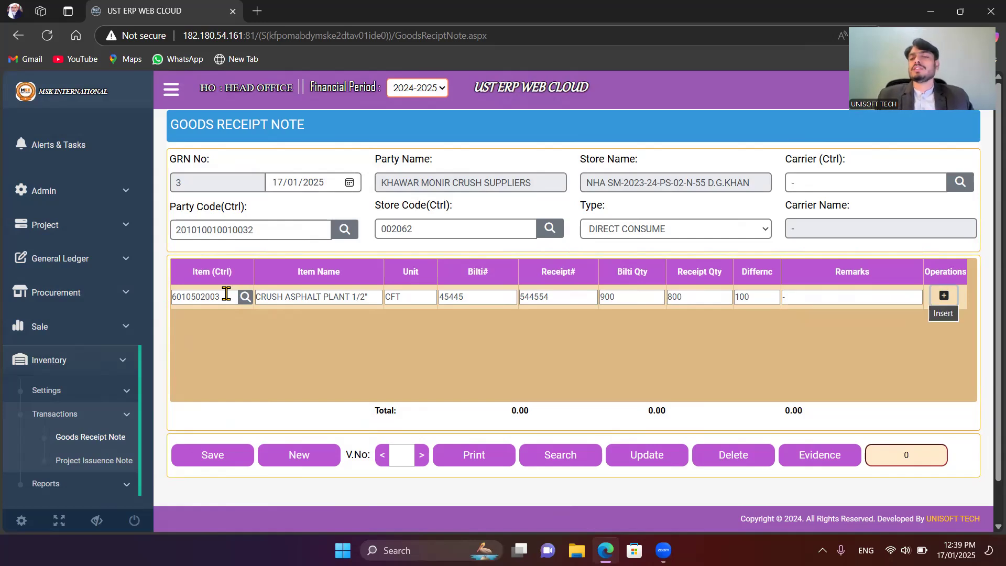
{"action": "key", "text": "Return"}
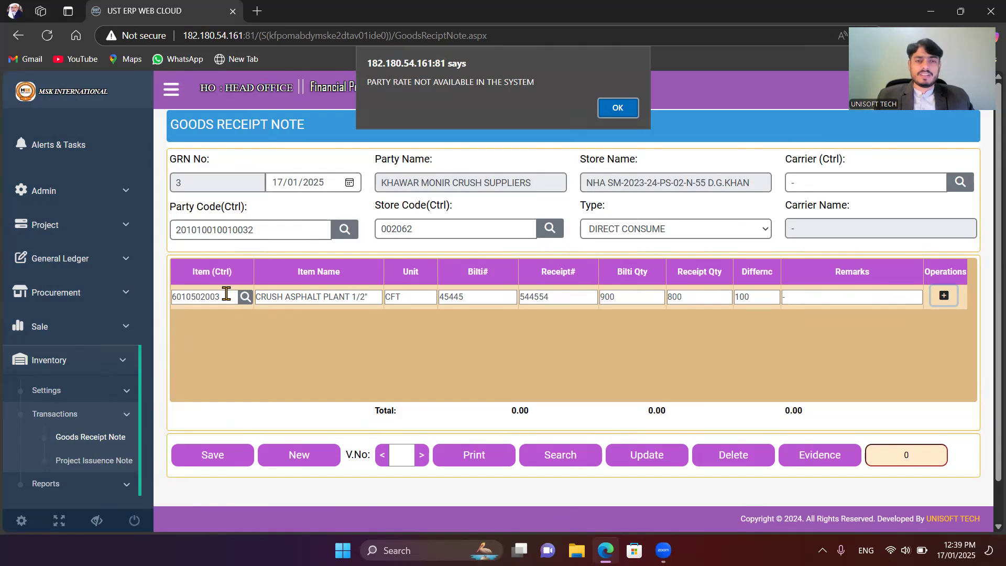
{"action": "left_click", "coordinate": [620, 108]}
{"action": "left_click", "coordinate": [461, 224]}
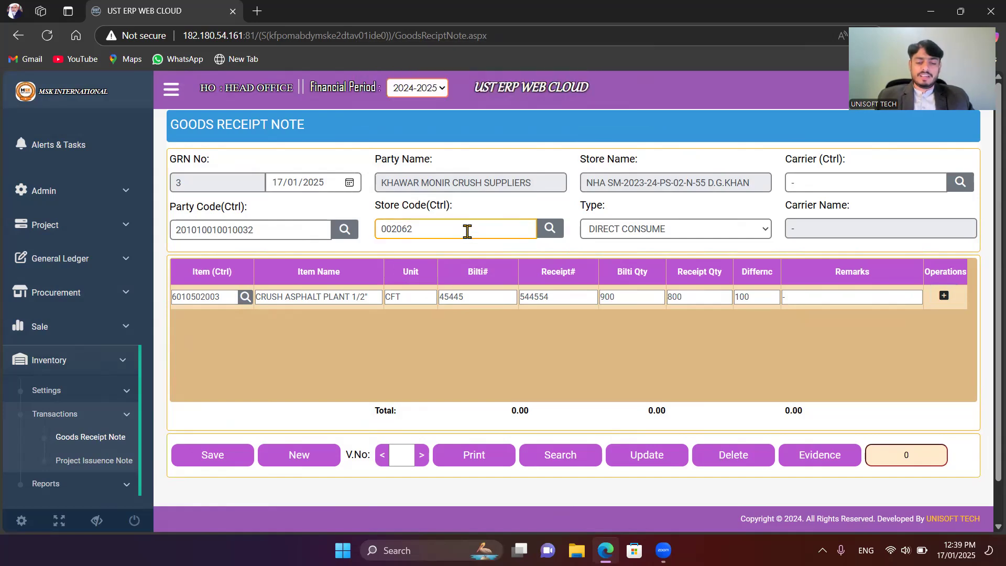
{"action": "key", "text": "ctrl"}
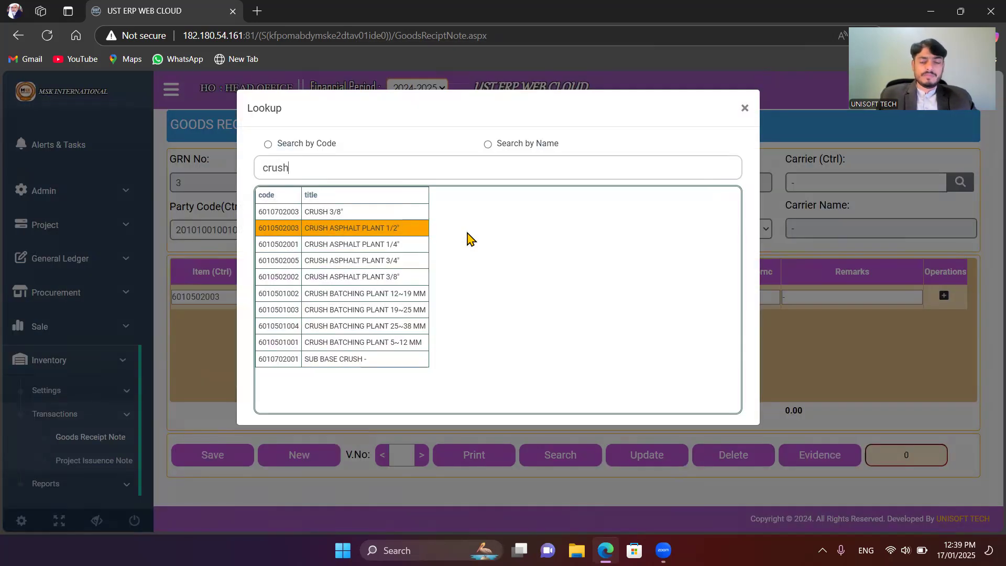
{"action": "key", "text": "BackSpace"}
{"action": "left_click", "coordinate": [744, 110]}
{"action": "left_click", "coordinate": [443, 231]}
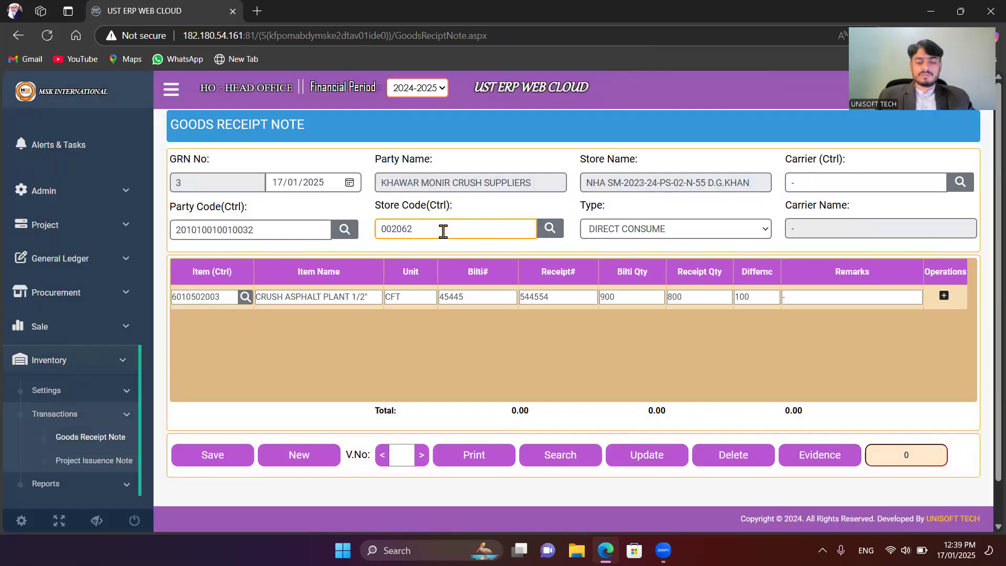
{"action": "key", "text": "ctrl"}
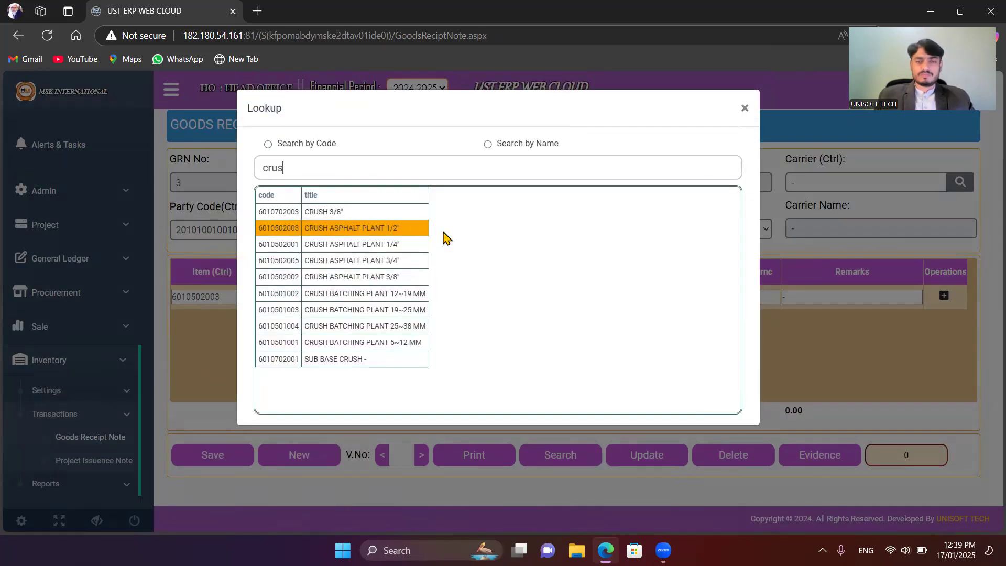
{"action": "key", "text": "Escape"}
Step: Reselect NHA SM-2023-24-PS-02-N-55 D.G.KHAN as the store from the store lookup filtered by "d."
{"action": "left_click", "coordinate": [552, 227]}
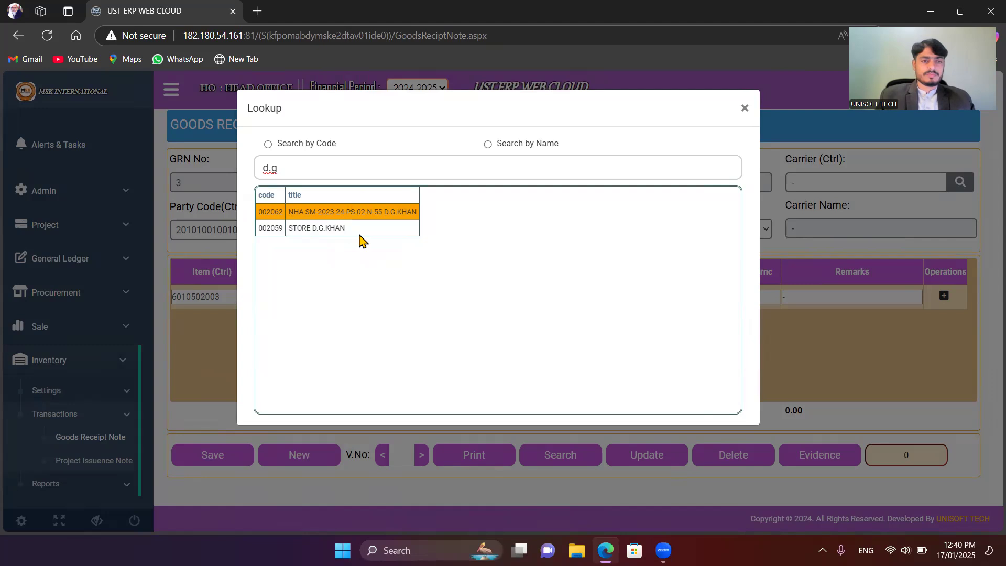
{"action": "key", "text": "BackSpace"}
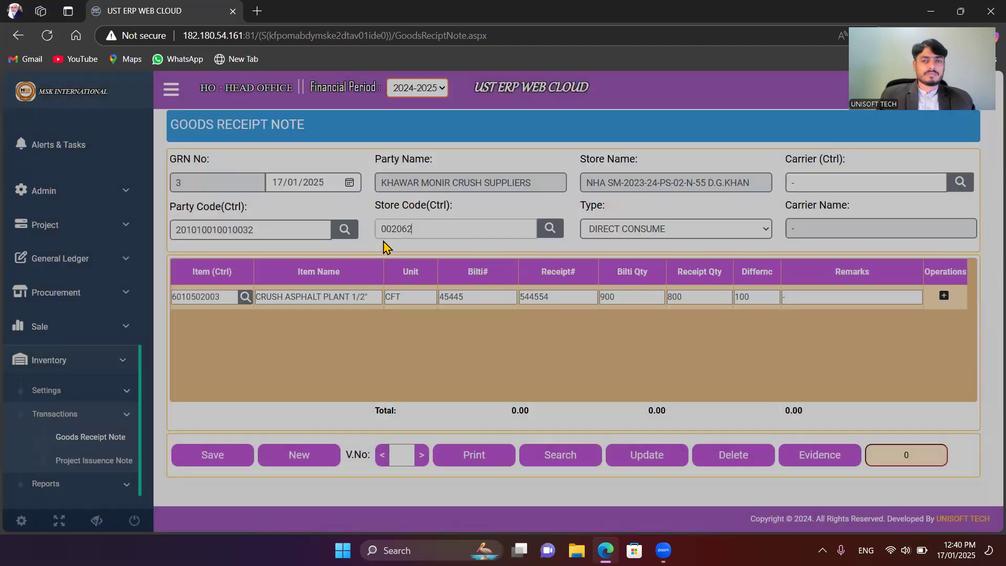
{"action": "left_click", "coordinate": [383, 244]}
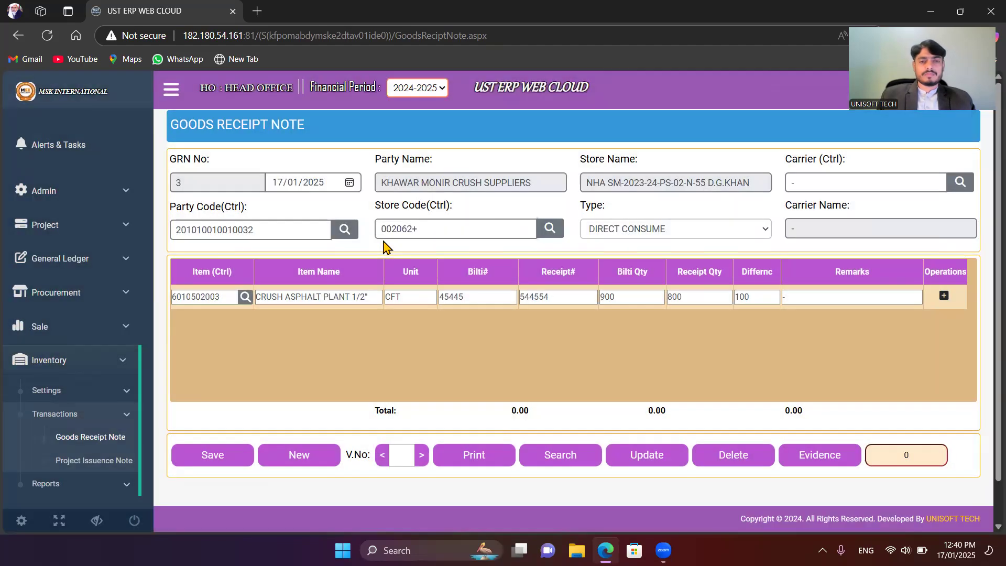
{"action": "left_click", "coordinate": [459, 229]}
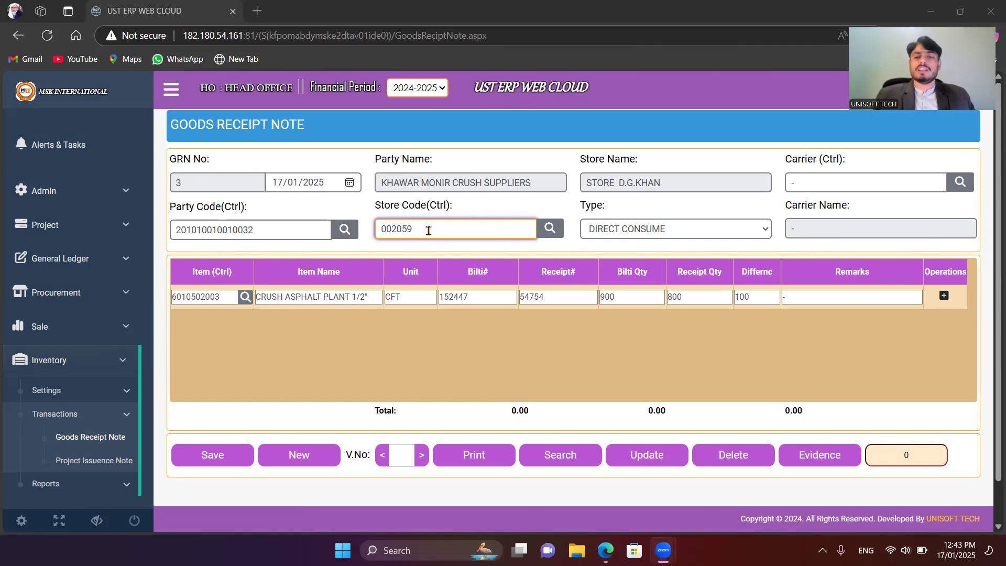
Step: Insert the CRUSH ASPHALT PLANT 1/2" line and choose CRUSH ASPHALT PLANT 1/4" as the next line's item
{"action": "left_click", "coordinate": [944, 296]}
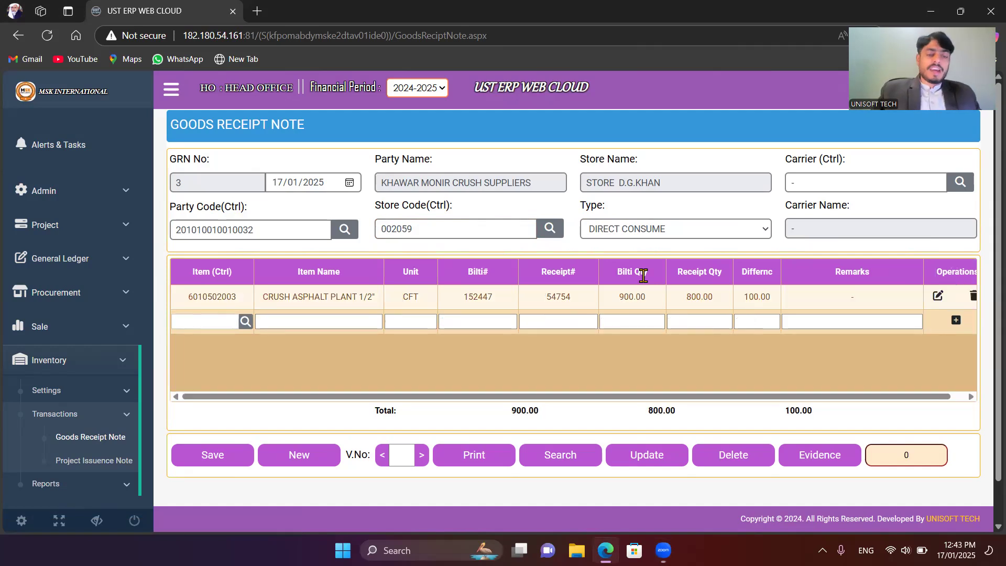
{"action": "key", "text": "ctrl"}
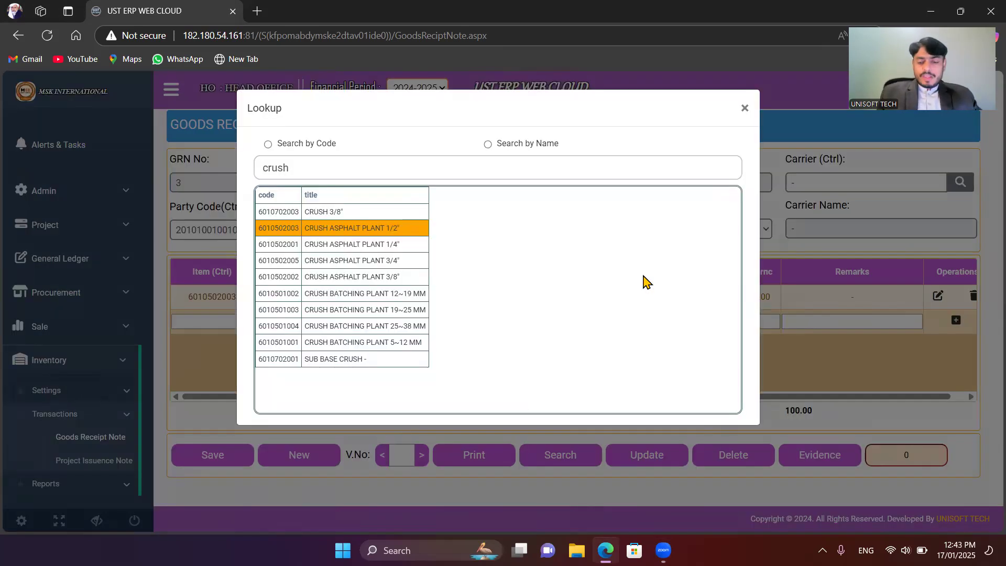
{"action": "key", "text": "Down"}
{"action": "key", "text": "Return"}
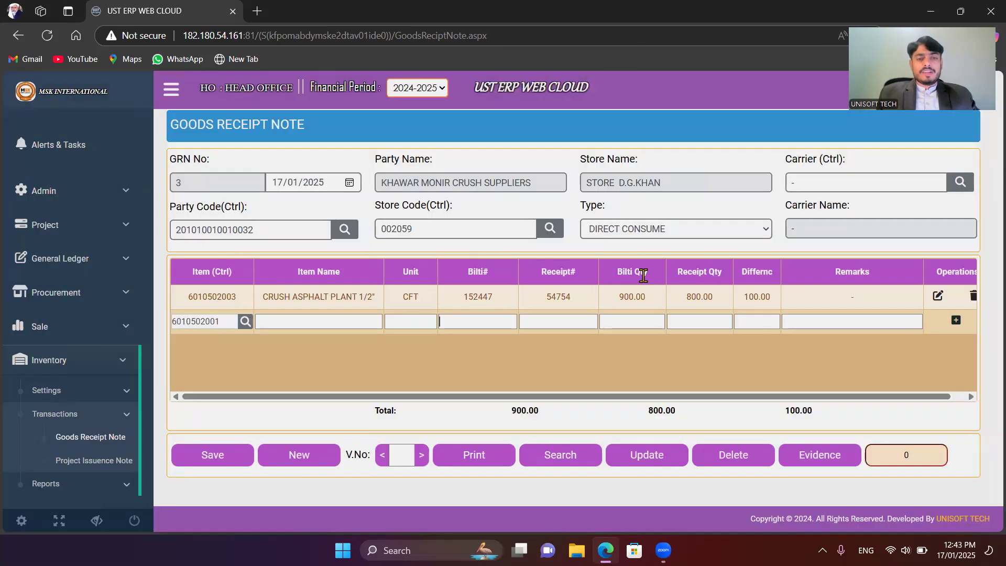
Step: Enter Bilti# 521478, Receipt# 879554, Bilti Qty 800 and Receipt Qty 800 for CRUSH ASPHALT PLANT 1/4" and insert the line
{"action": "type", "text": "521478"}
{"action": "key", "text": "Tab"}
{"action": "type", "text": "879554"}
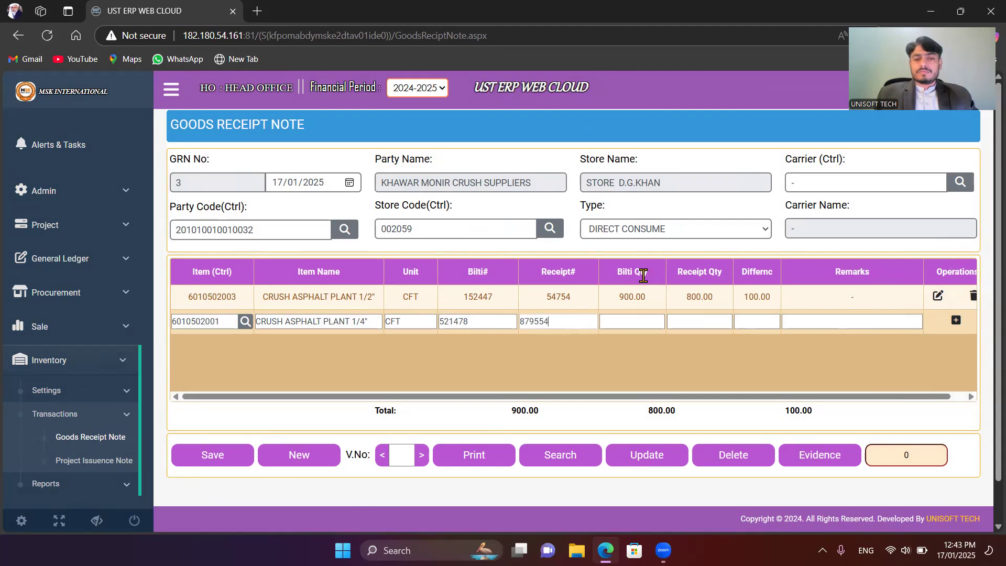
{"action": "key", "text": "Tab"}
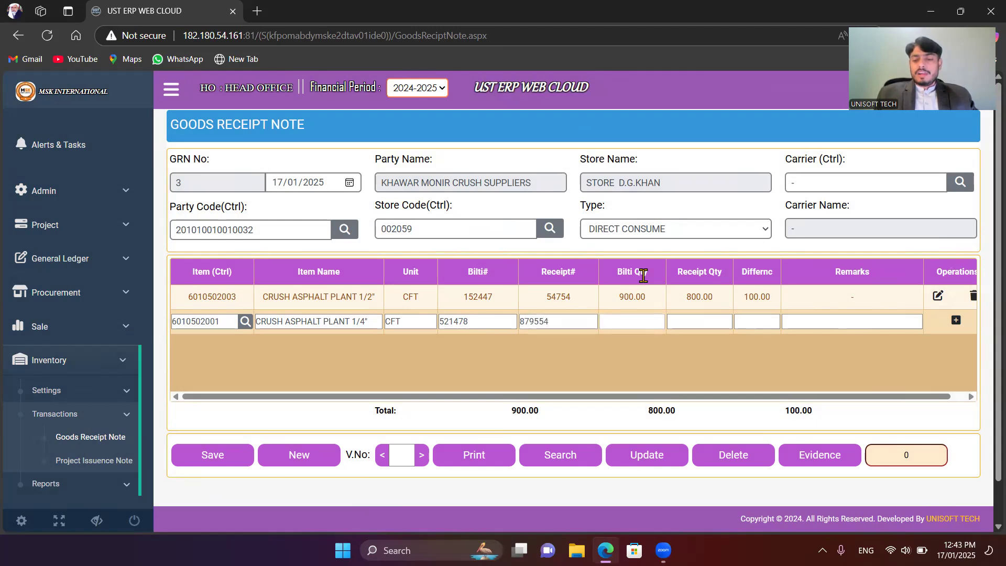
{"action": "type", "text": "800"}
{"action": "key", "text": "Tab"}
{"action": "key", "text": "Tab"}
{"action": "key", "text": "Tab"}
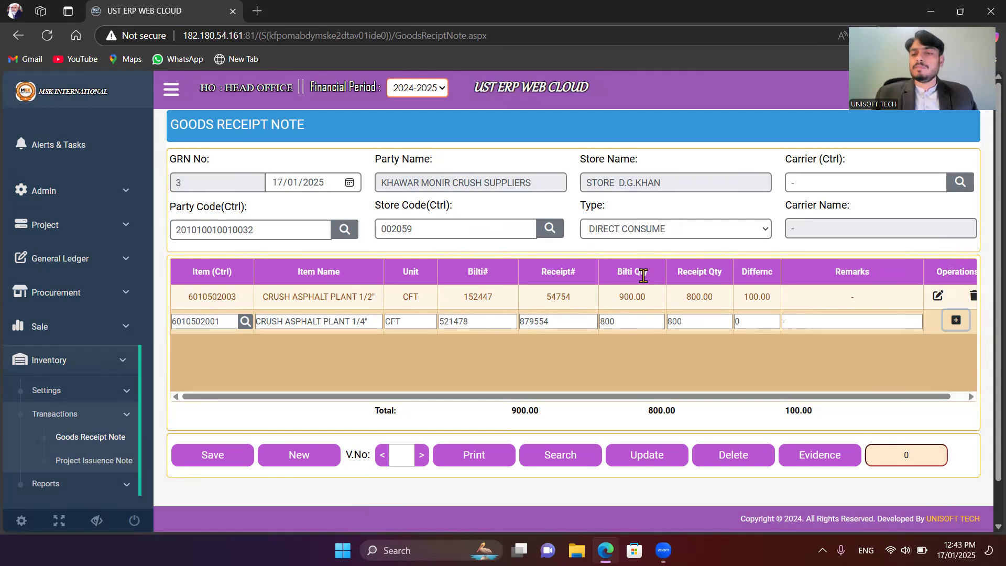
{"action": "key", "text": "Return"}
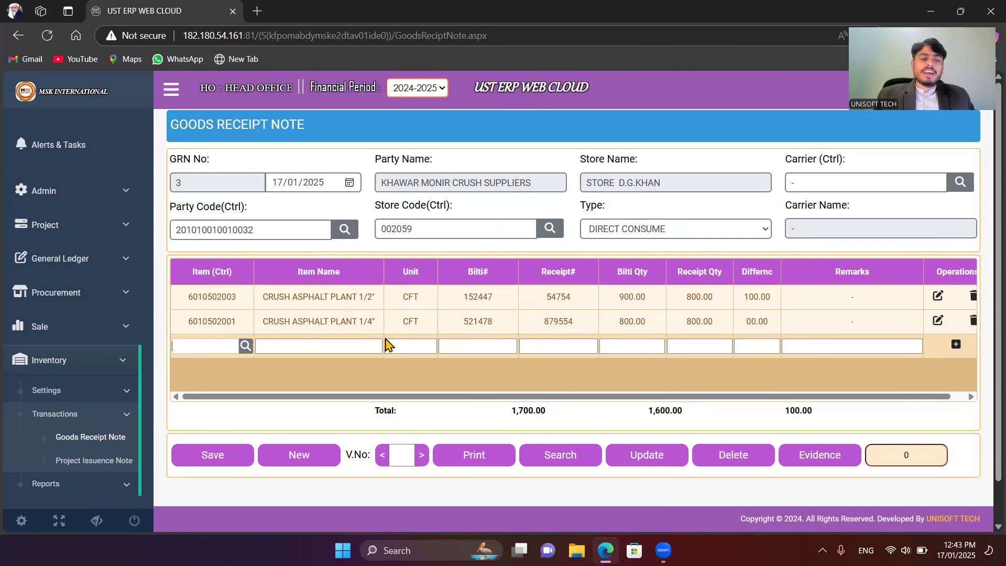
Step: Save the Goods Receipt Note and open the print report of voucher 3, dismissing the alert
{"action": "left_click", "coordinate": [218, 459]}
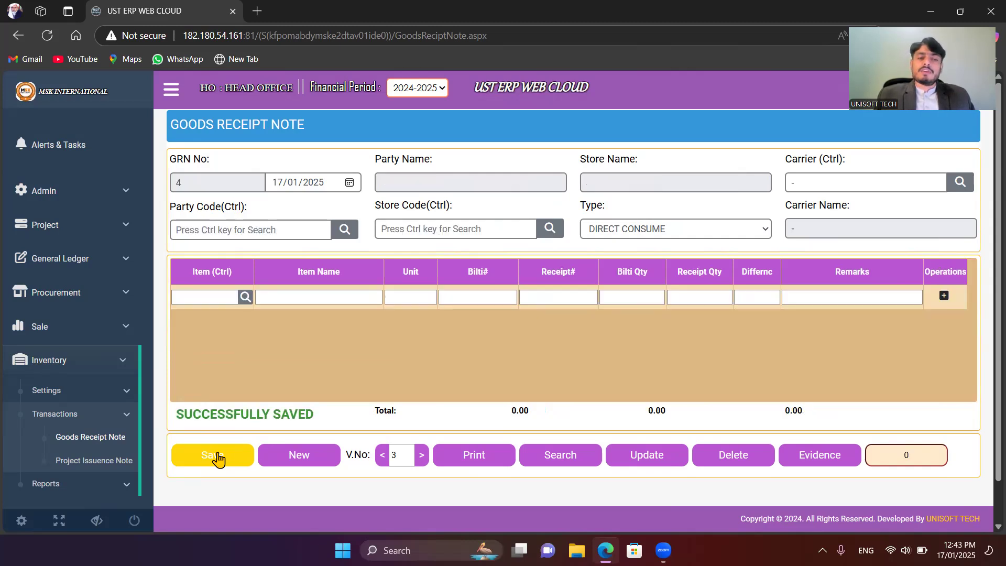
{"action": "left_click", "coordinate": [466, 455]}
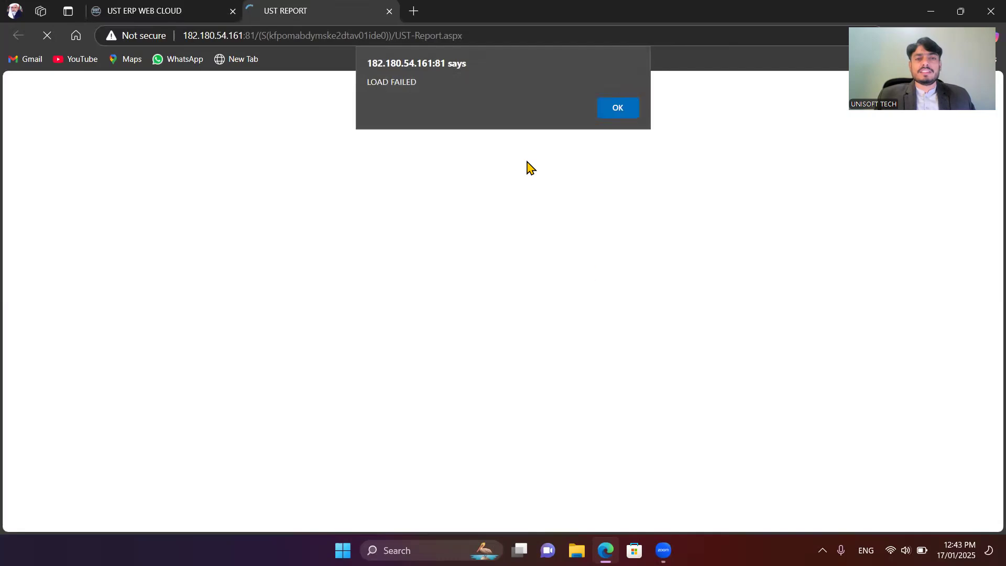
{"action": "left_click", "coordinate": [613, 108]}
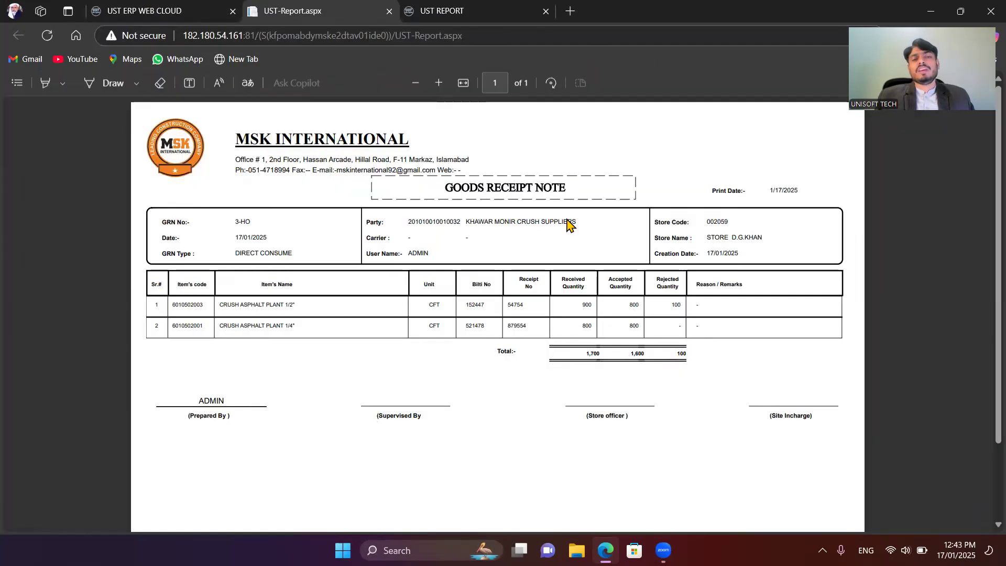
Step: Examine the header, item lines and signature area of the printed Goods Receipt Note, and close the report
{"action": "scroll", "coordinate": [568, 224], "scroll_direction": "down", "scroll_amount": 3}
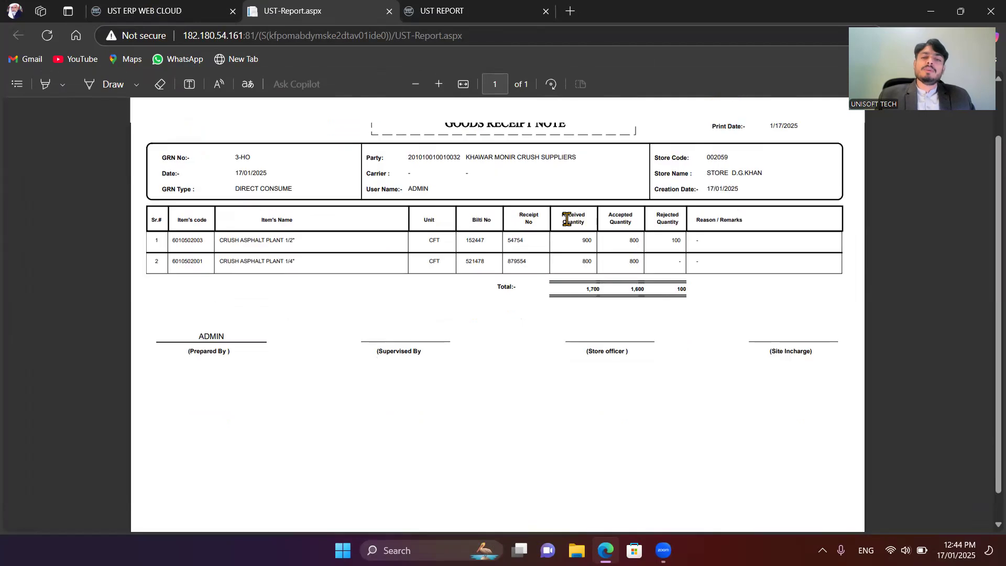
{"action": "scroll", "coordinate": [567, 222], "scroll_direction": "down", "scroll_amount": 1}
{"action": "scroll", "coordinate": [566, 220], "scroll_direction": "up", "scroll_amount": 3}
{"action": "scroll", "coordinate": [565, 219], "scroll_direction": "down", "scroll_amount": 2}
{"action": "scroll", "coordinate": [565, 219], "scroll_direction": "up", "scroll_amount": 2}
{"action": "scroll", "coordinate": [565, 219], "scroll_direction": "up", "scroll_amount": 1}
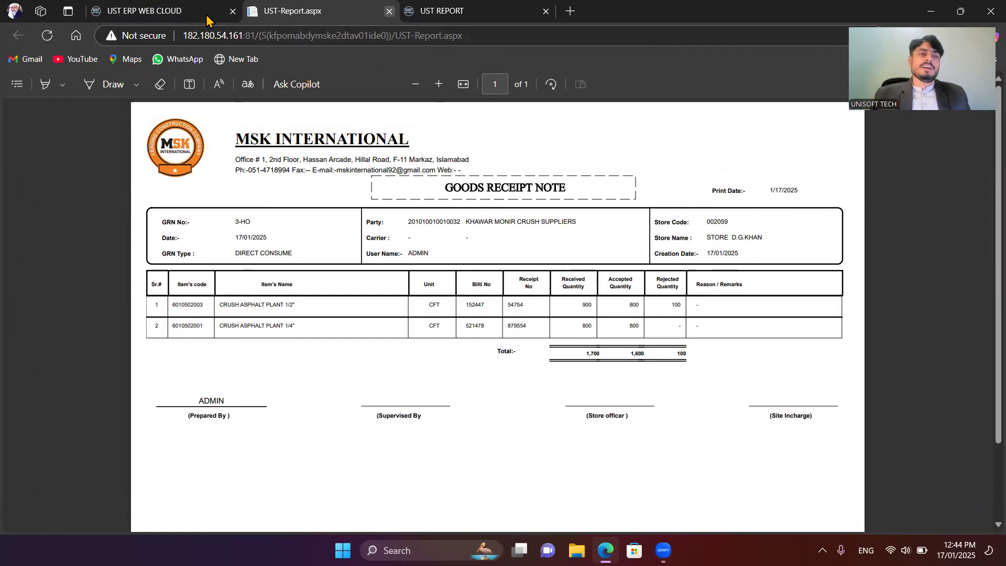
{"action": "left_click", "coordinate": [389, 11]}
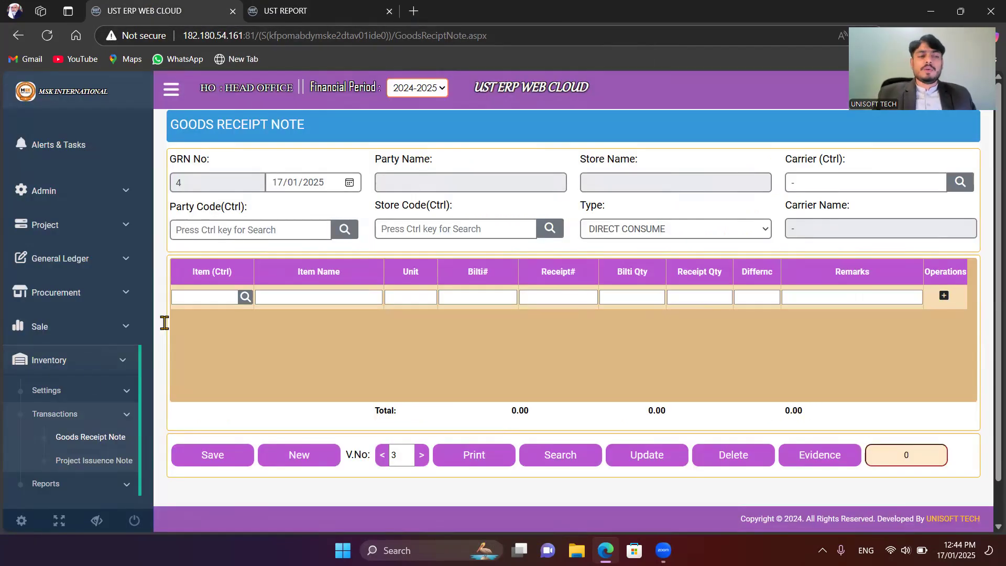
Step: Open the Purchase Invoice form among the procurement transactions
{"action": "scroll", "coordinate": [82, 391], "scroll_direction": "down", "scroll_amount": 1}
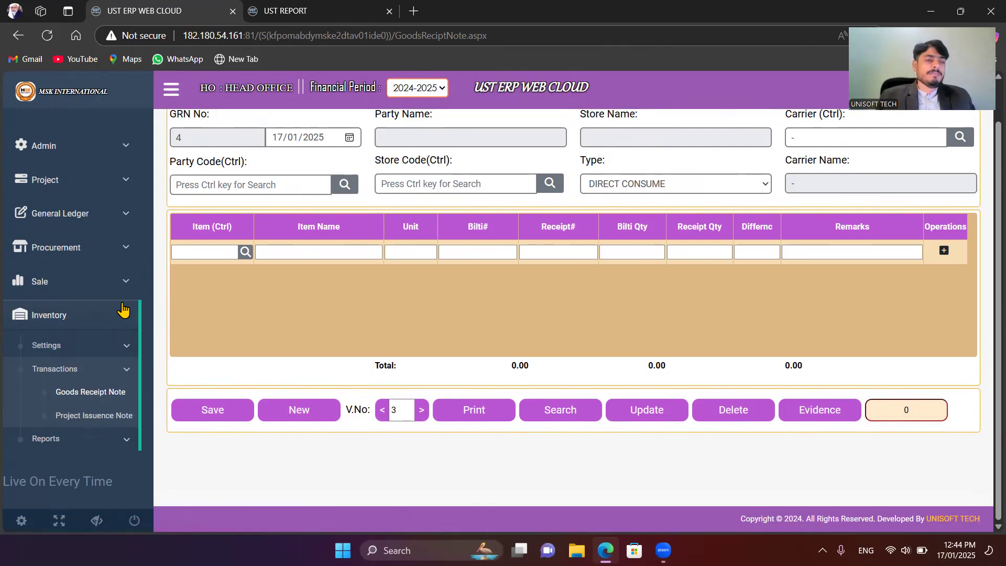
{"action": "scroll", "coordinate": [115, 281], "scroll_direction": "up", "scroll_amount": 1}
{"action": "left_click", "coordinate": [100, 297]}
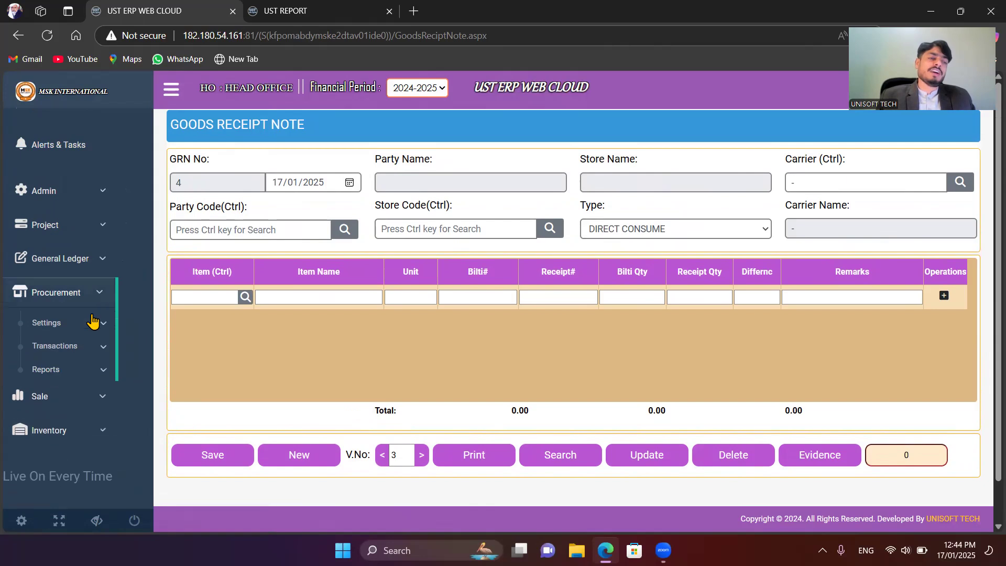
{"action": "left_click", "coordinate": [82, 348]}
{"action": "left_click", "coordinate": [91, 392]}
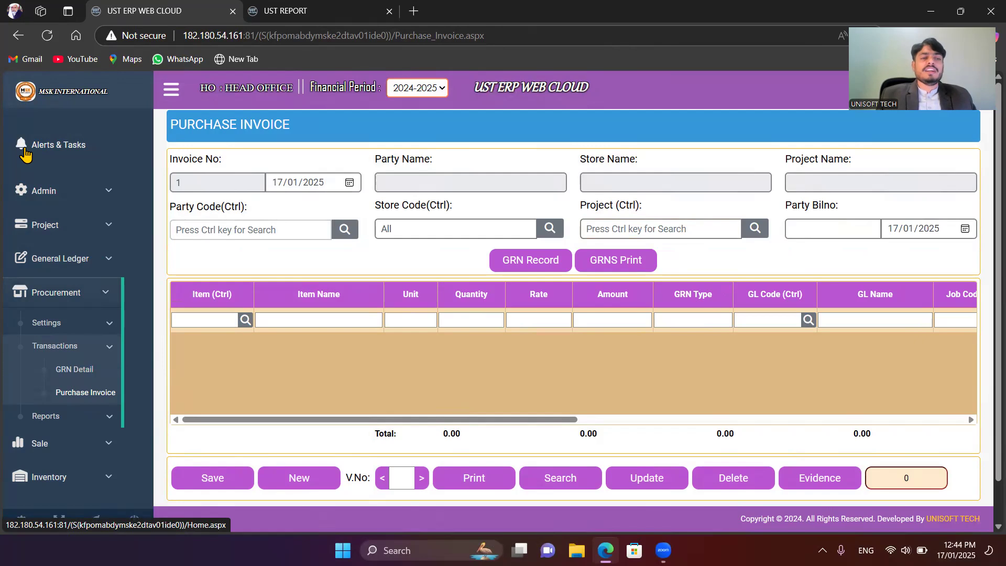
Step: Choose KHAWAR MONIR CRUSH SUPPLIERS as the invoice's party by searching the party lookup for "khaw"
{"action": "key", "text": "ctrl"}
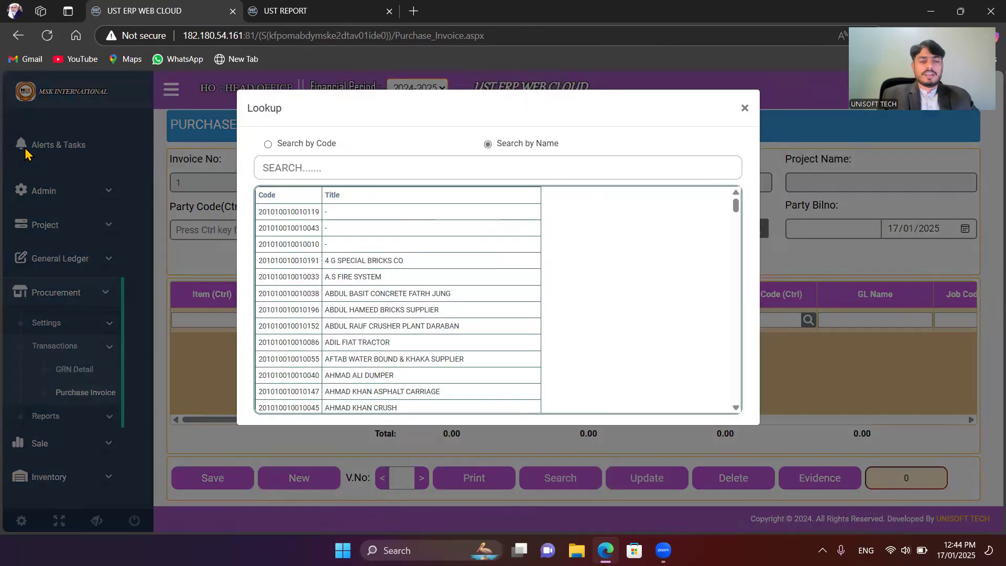
{"action": "type", "text": "kah"}
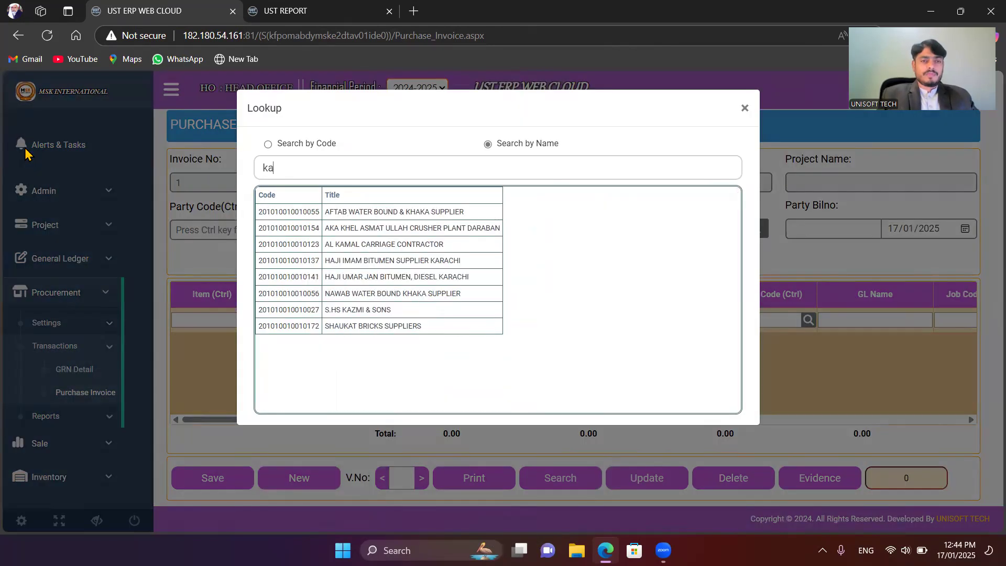
{"action": "key", "text": "BackSpace"}
{"action": "key", "text": "BackSpace"}
{"action": "type", "text": "haw"}
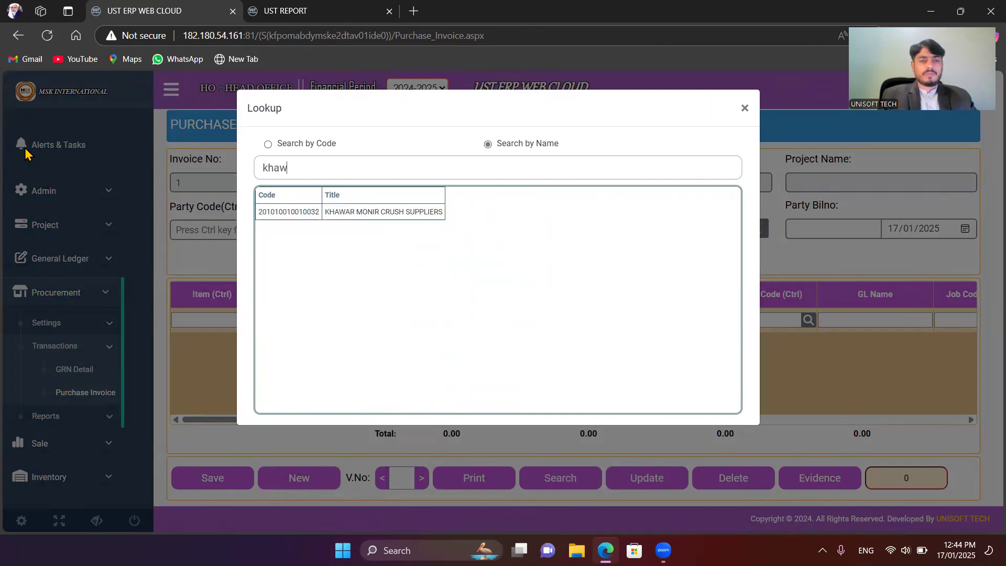
{"action": "key", "text": "Down"}
{"action": "key", "text": "Return"}
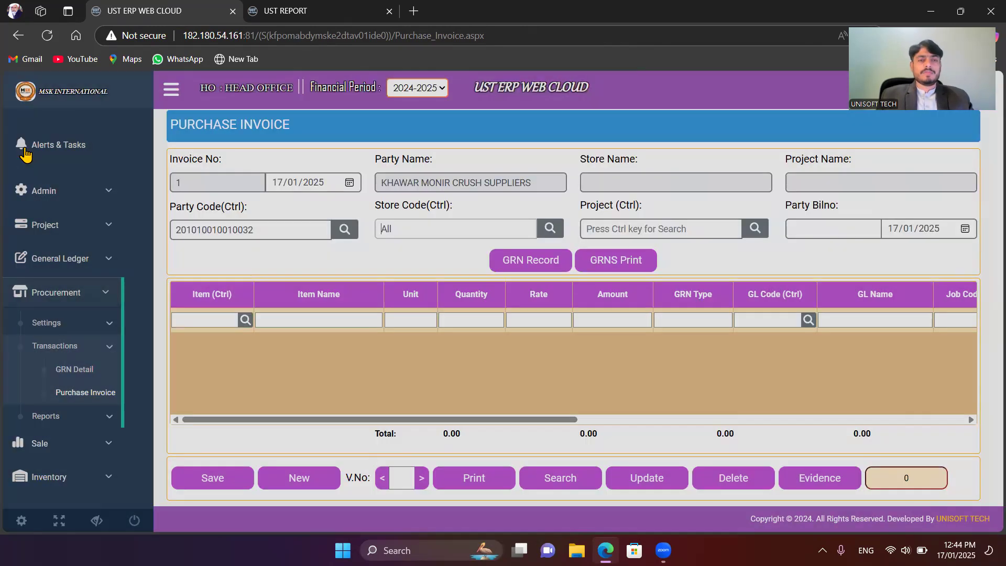
Step: Choose STORE D.G.KHAN as the invoice's store by searching the store lookup for "d.g"
{"action": "key", "text": "ctrl"}
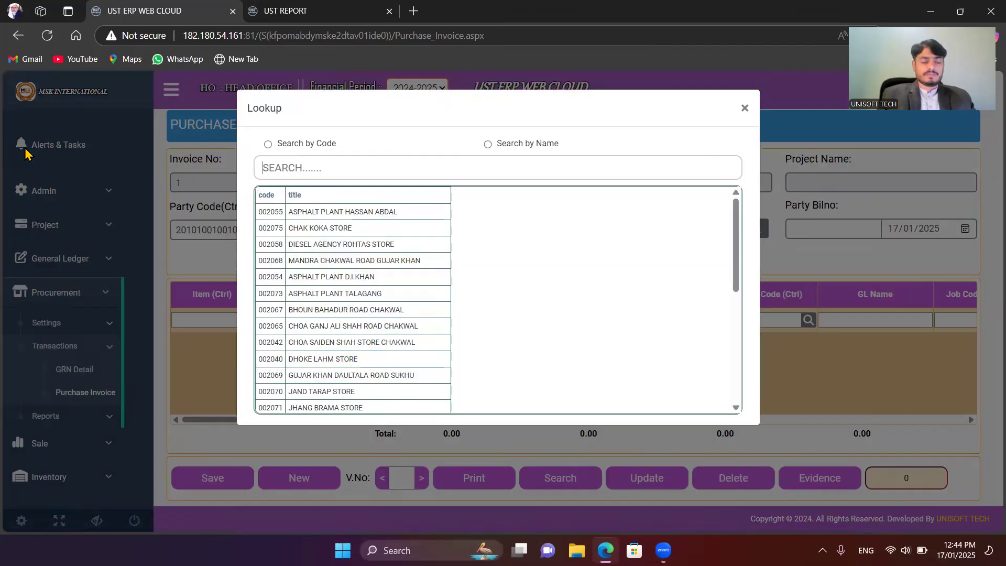
{"action": "type", "text": "d.g"}
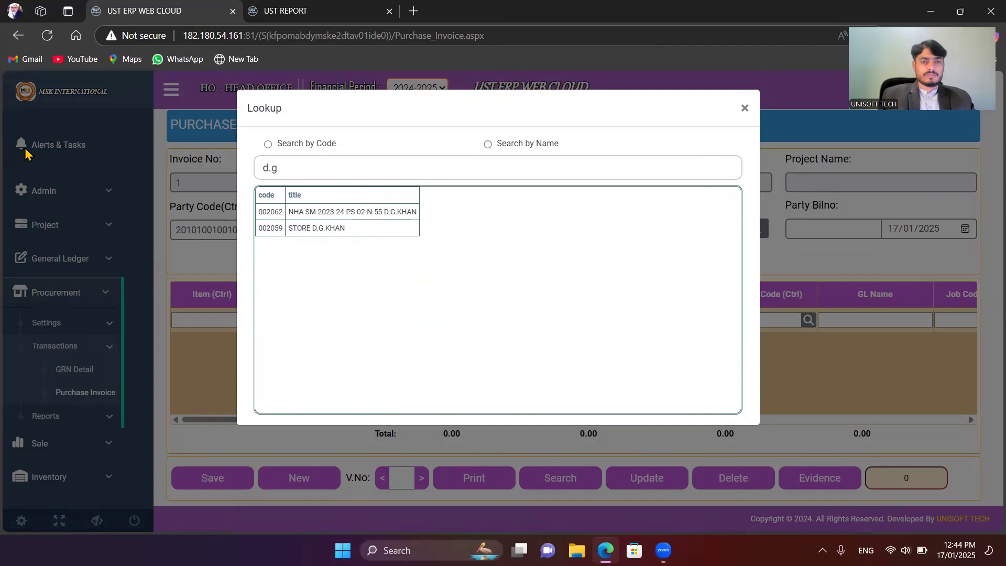
{"action": "key", "text": "Down"}
{"action": "key", "text": "Return"}
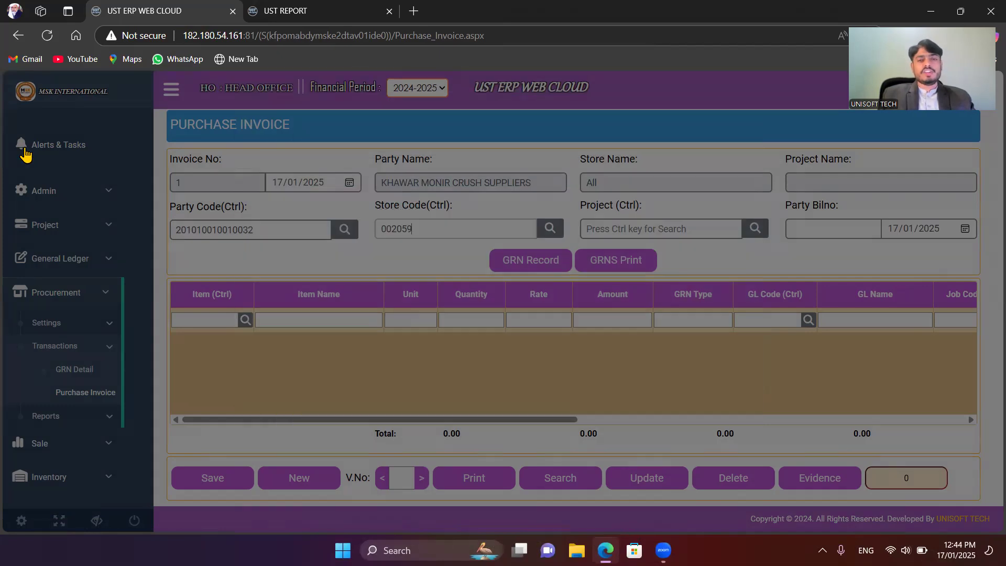
Step: Choose project NHA PM-2022-23-PM-05-N-55 D.G.KHAN from the lookup filtered by "d.g" and enter 52214 as the Party Bilno
{"action": "key", "text": "ctrl"}
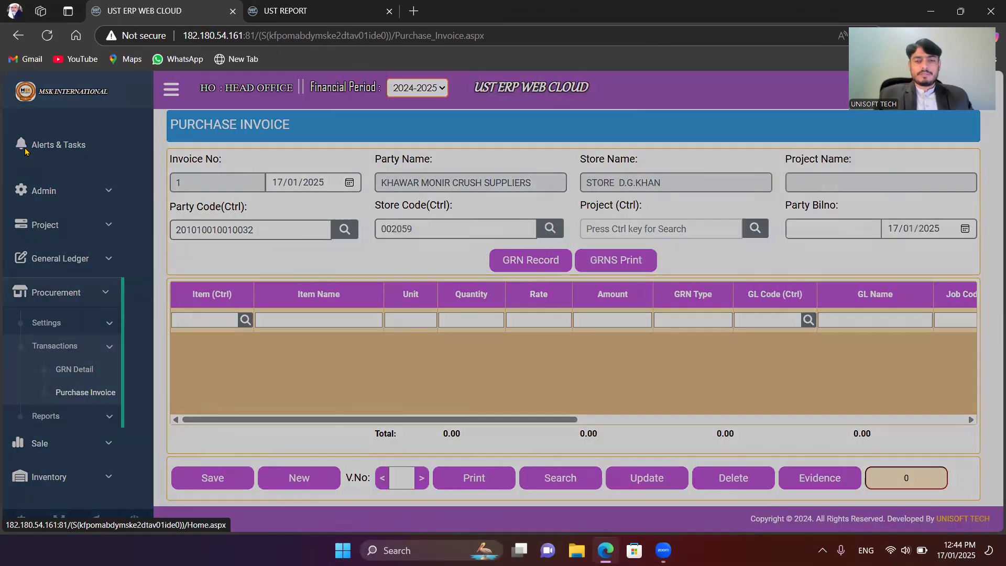
{"action": "type", "text": "d.g"}
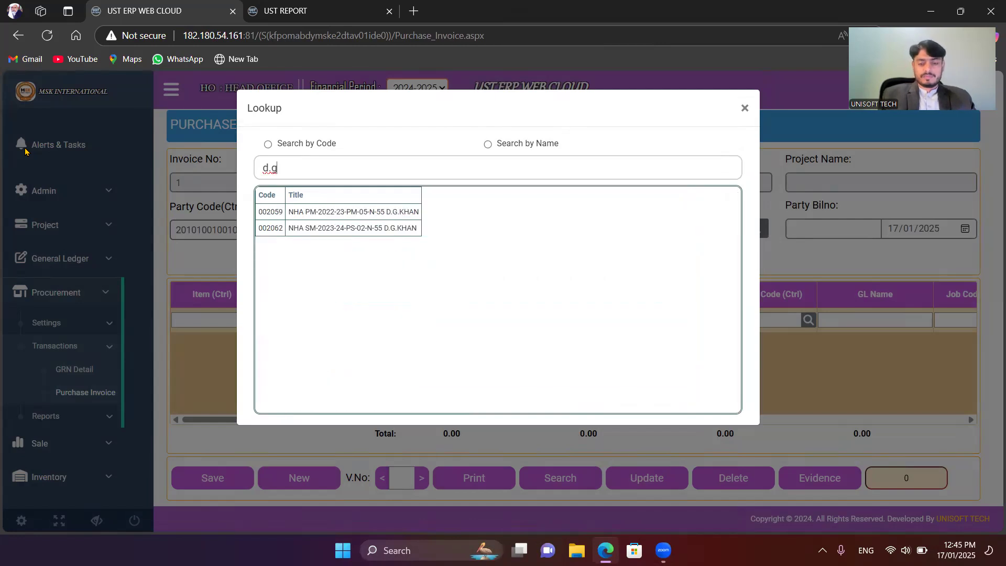
{"action": "key", "text": "Down"}
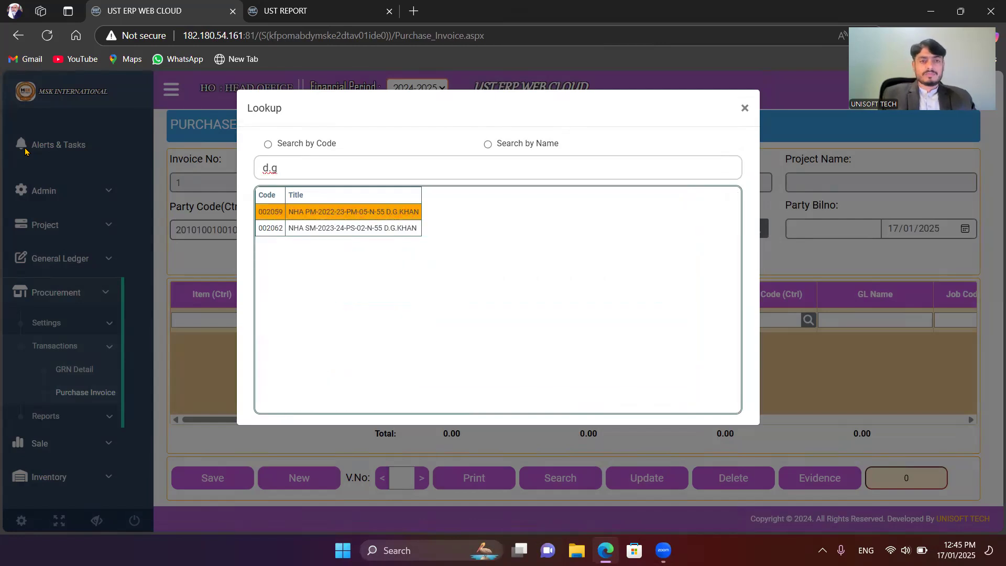
{"action": "key", "text": "Return"}
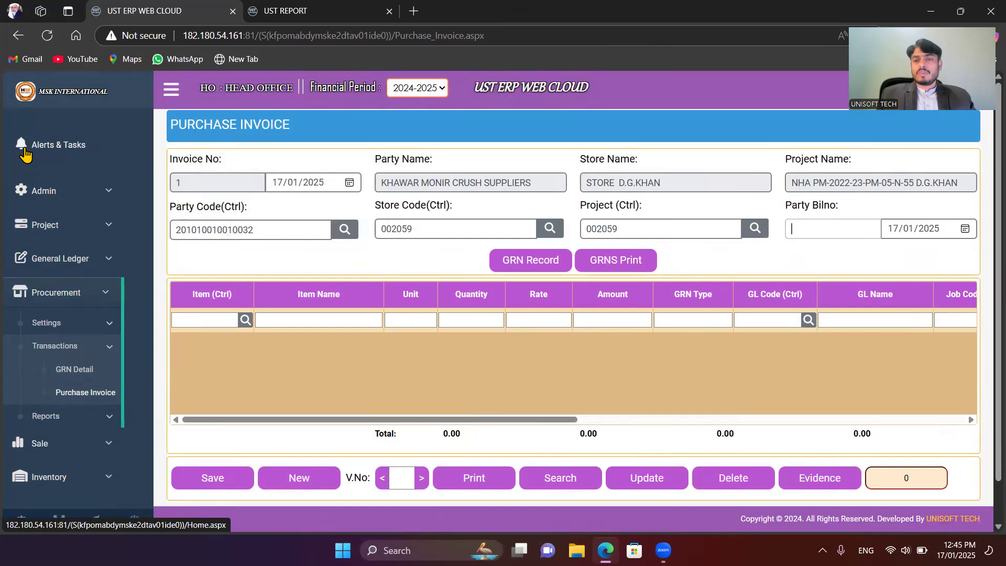
{"action": "type", "text": "52214"}
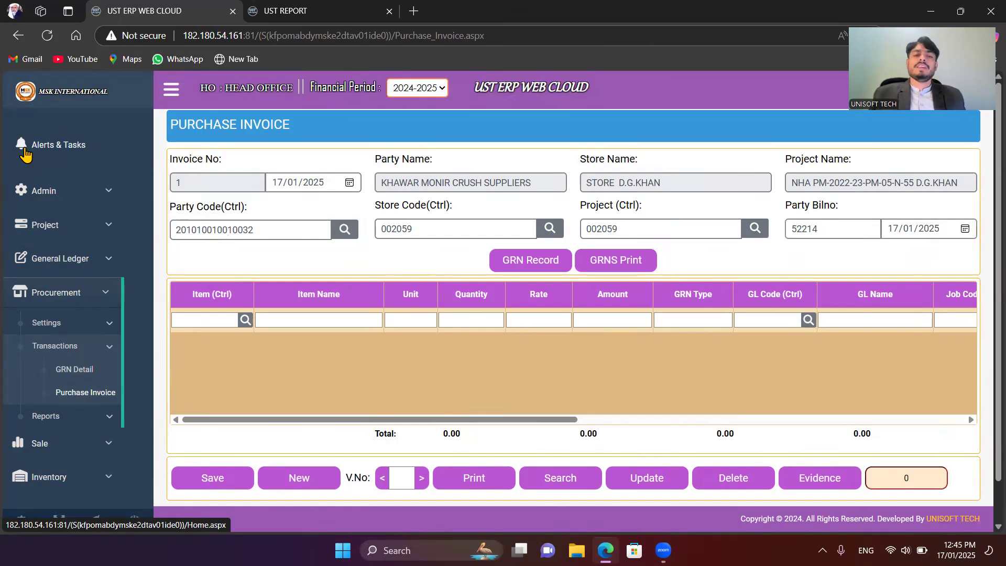
Step: Load both crush lines of GRN 3, the 1/2" and the 1/4" item, from the uninvoiced GRN records into the purchase invoice
{"action": "left_click", "coordinate": [533, 264]}
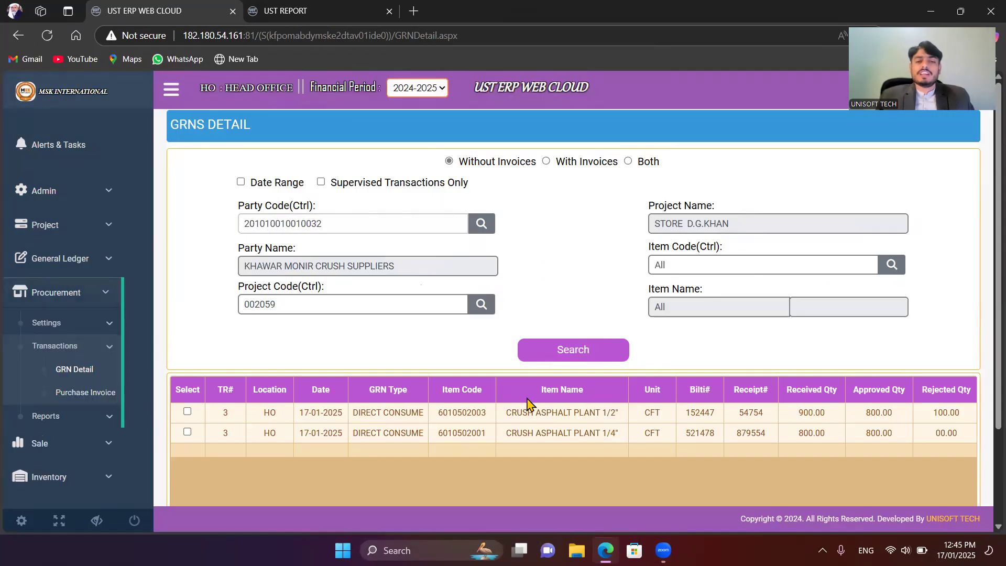
{"action": "scroll", "coordinate": [552, 335], "scroll_direction": "down", "scroll_amount": 1}
{"action": "scroll", "coordinate": [552, 336], "scroll_direction": "down", "scroll_amount": 3}
{"action": "scroll", "coordinate": [265, 391], "scroll_direction": "up", "scroll_amount": 1}
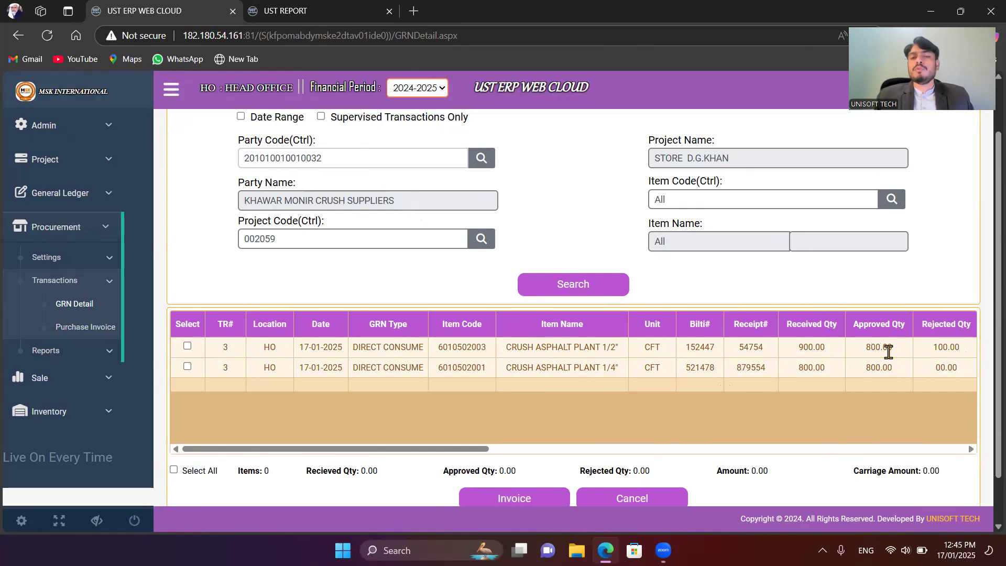
{"action": "scroll", "coordinate": [810, 364], "scroll_direction": "down", "scroll_amount": 2}
{"action": "left_click_drag", "start_coordinate": [442, 395], "coordinate": [354, 256]}
{"action": "scroll", "coordinate": [428, 243], "scroll_direction": "up", "scroll_amount": 2}
{"action": "scroll", "coordinate": [243, 333], "scroll_direction": "down", "scroll_amount": 2}
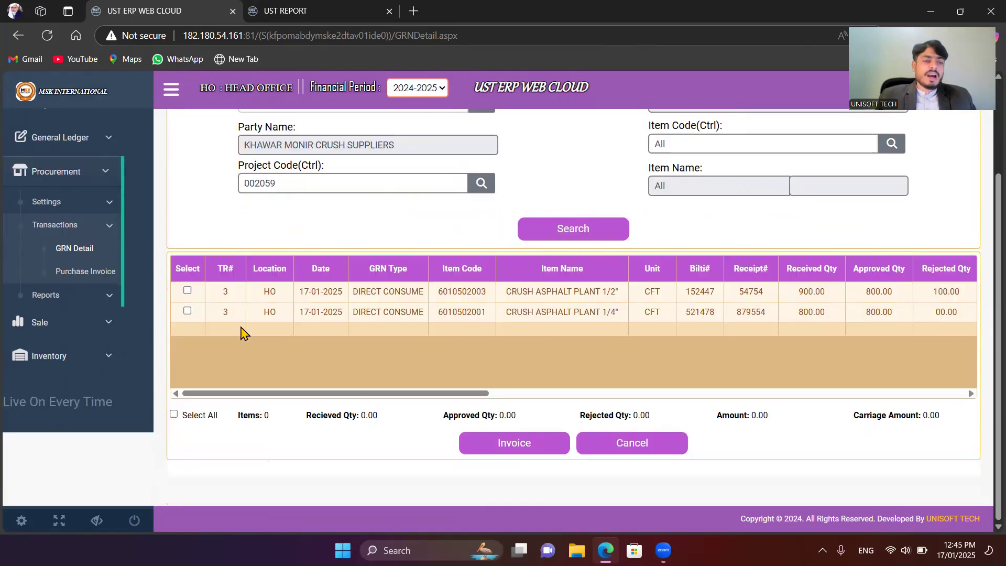
{"action": "left_click", "coordinate": [187, 291]}
{"action": "left_click", "coordinate": [187, 311]}
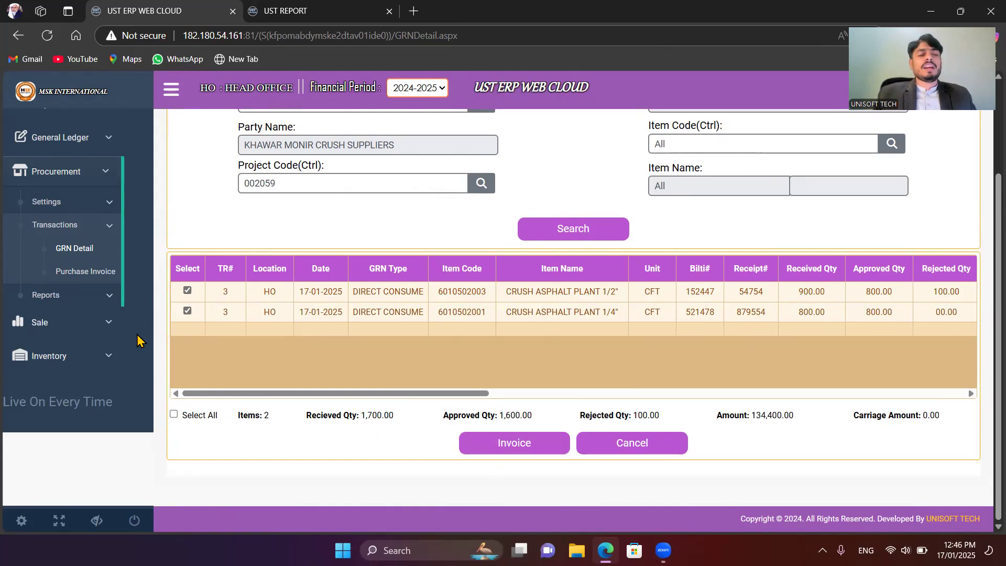
{"action": "left_click", "coordinate": [509, 446]}
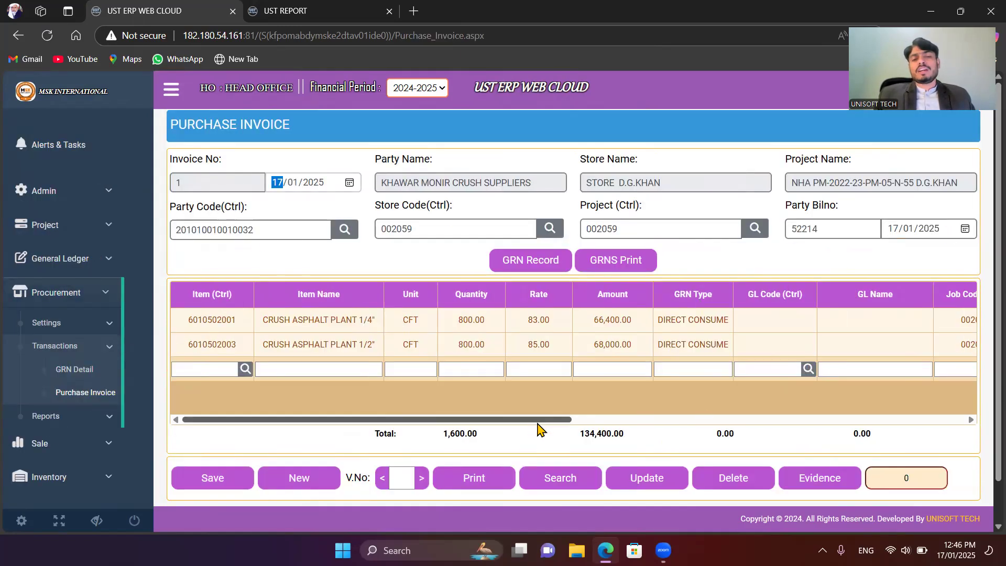
Step: Look over the two loaded crush lines and try to save the purchase invoice
{"action": "scroll", "coordinate": [539, 428], "scroll_direction": "right", "scroll_amount": 10}
{"action": "scroll", "coordinate": [781, 375], "scroll_direction": "left", "scroll_amount": 10}
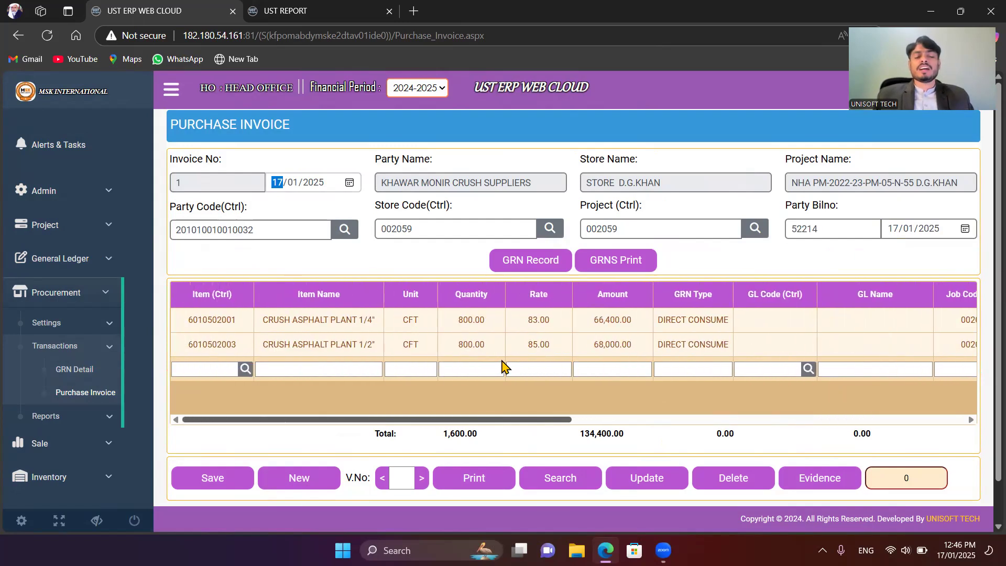
{"action": "scroll", "coordinate": [567, 371], "scroll_direction": "right", "scroll_amount": 3}
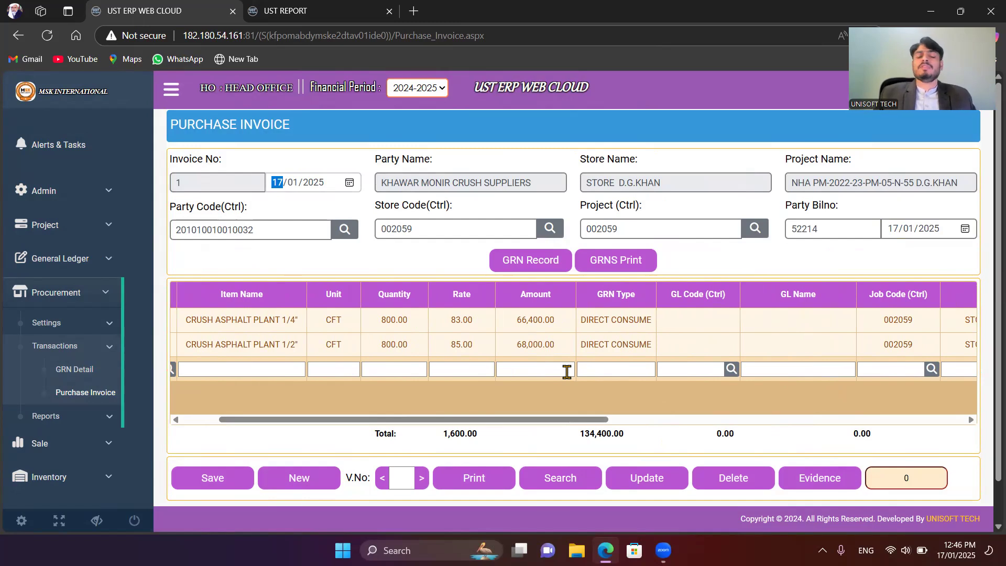
{"action": "left_click_drag", "start_coordinate": [589, 419], "coordinate": [406, 390]}
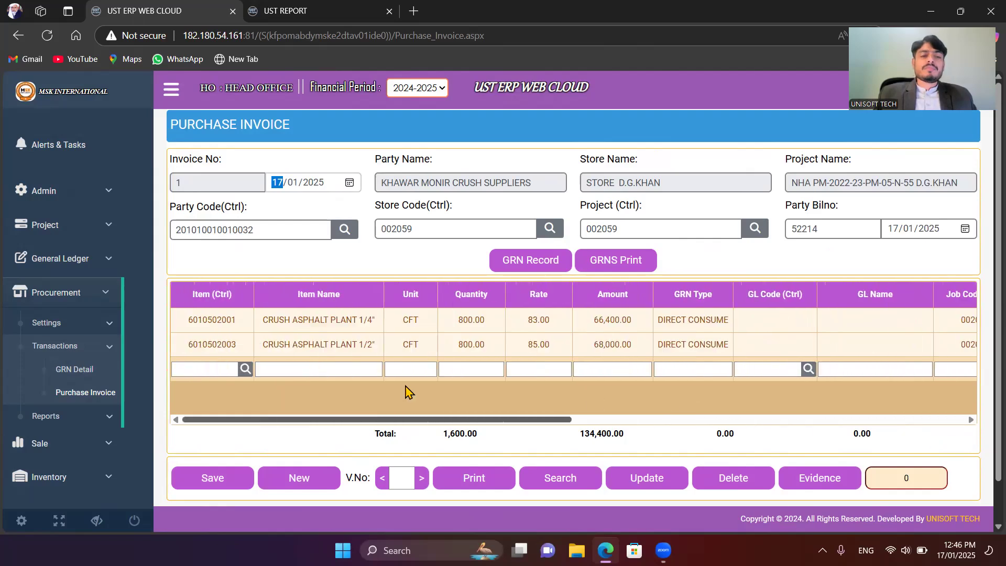
{"action": "left_click_drag", "start_coordinate": [323, 384], "coordinate": [322, 384]}
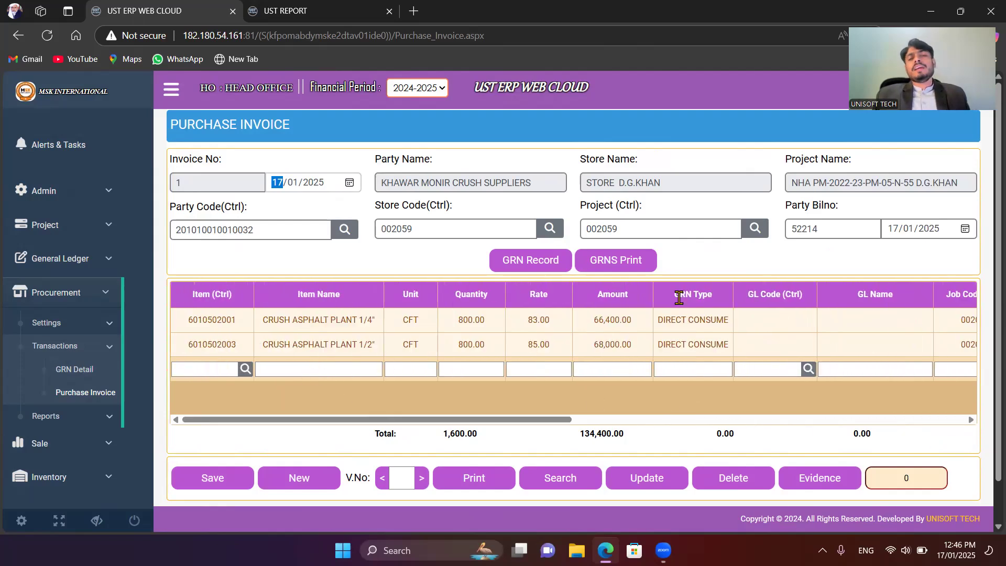
{"action": "left_click", "coordinate": [225, 487]}
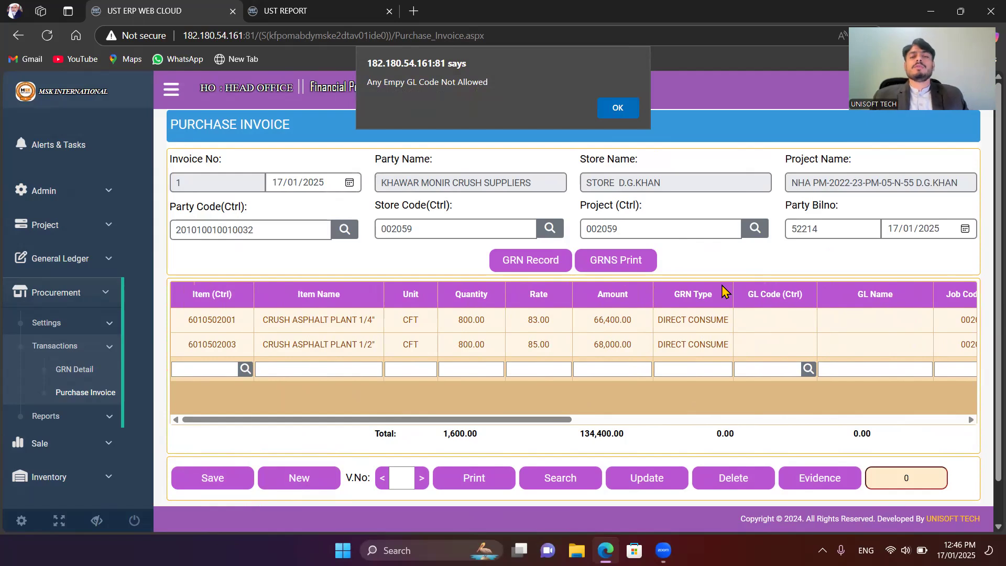
{"action": "left_click", "coordinate": [618, 107]}
Step: Open the CRUSH ASPHALT PLANT 1/4" line for editing and bring up its GL code lookup
{"action": "left_click_drag", "start_coordinate": [525, 426], "coordinate": [686, 427]}
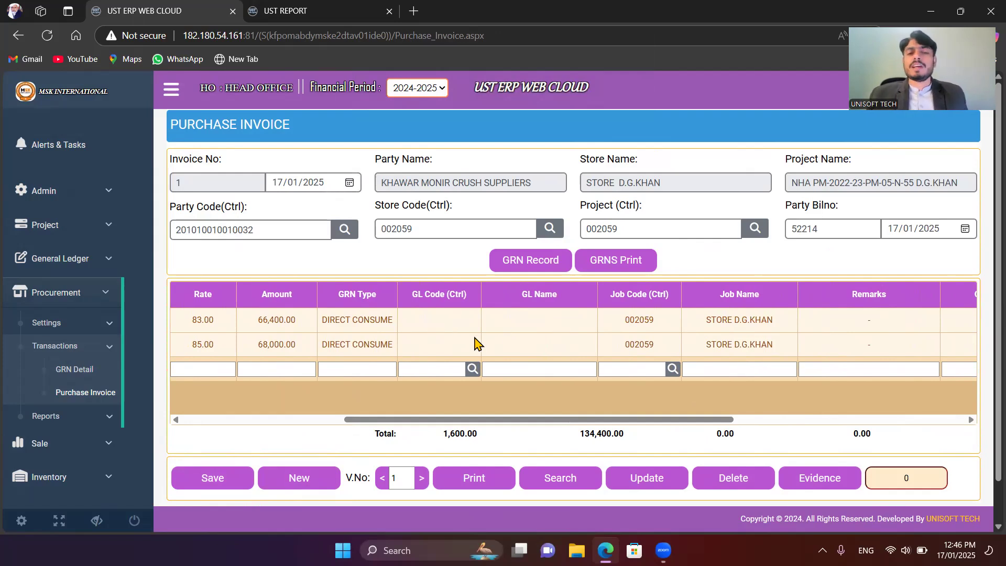
{"action": "left_click_drag", "start_coordinate": [561, 424], "coordinate": [320, 397]}
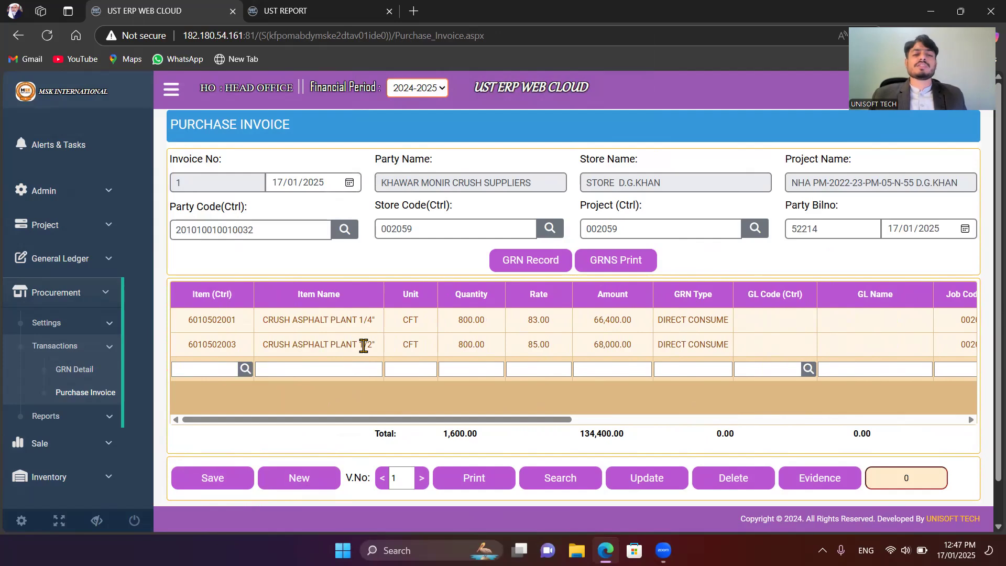
{"action": "left_click_drag", "start_coordinate": [530, 419], "coordinate": [686, 449]}
{"action": "left_click_drag", "start_coordinate": [495, 419], "coordinate": [985, 394]}
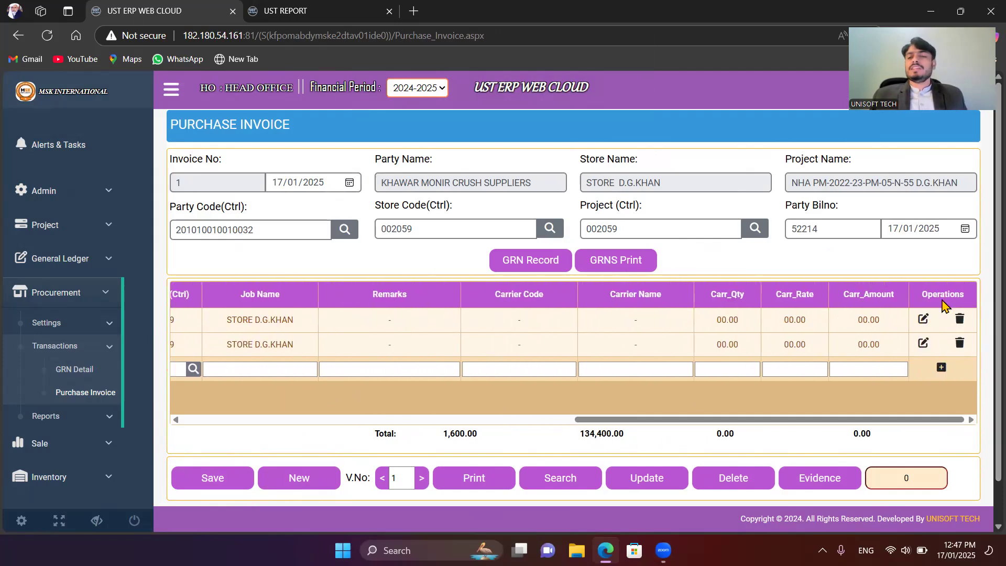
{"action": "left_click", "coordinate": [925, 324]}
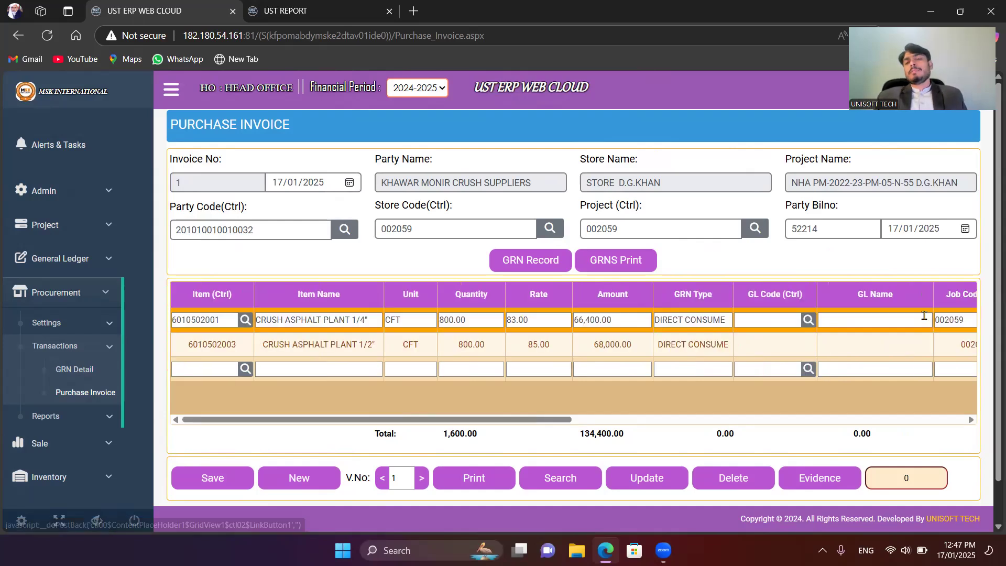
{"action": "left_click_drag", "start_coordinate": [568, 420], "coordinate": [656, 420]}
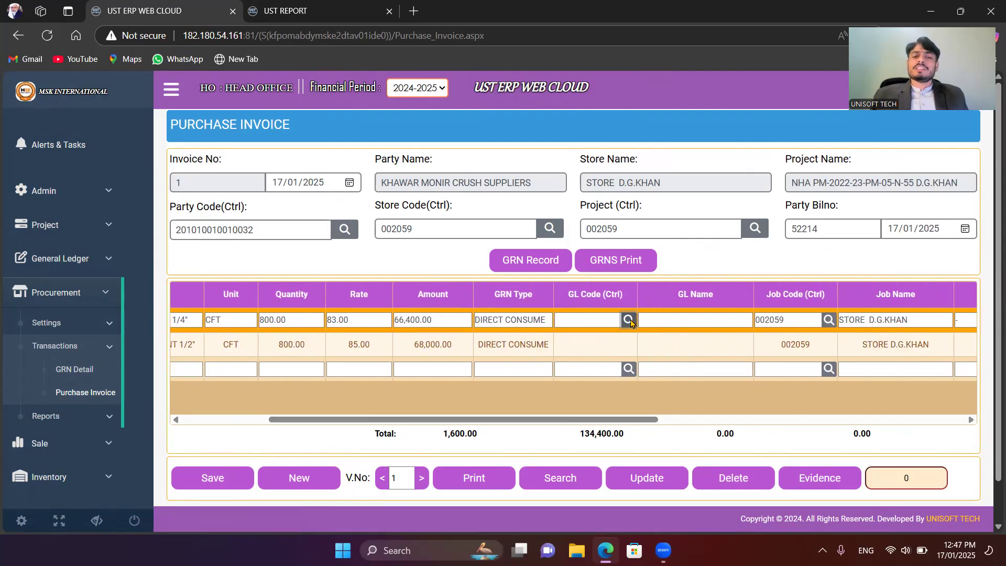
{"action": "left_click", "coordinate": [629, 320]}
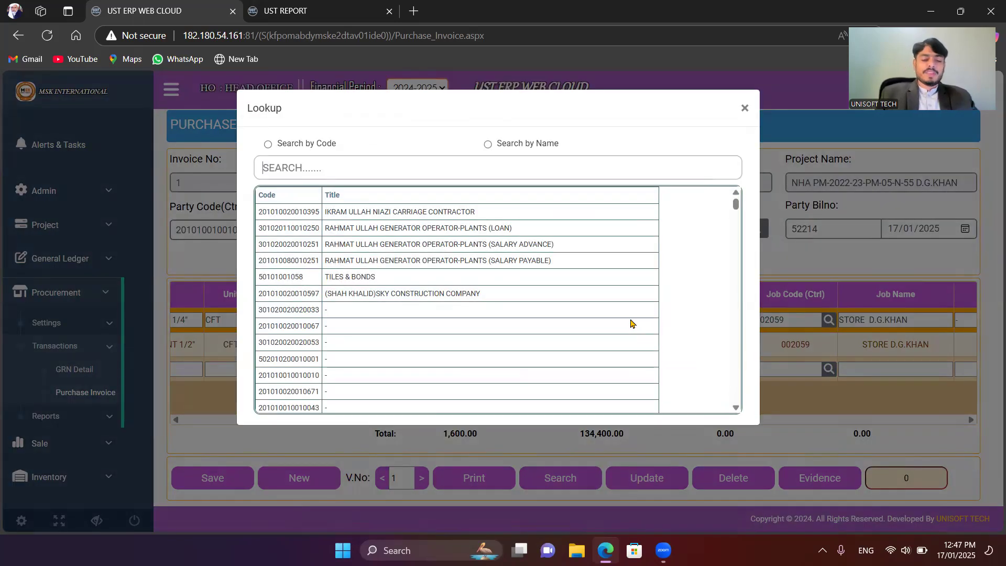
Step: Search the GL code lookup for "crush" and "exp", and clear the search text
{"action": "type", "text": "c"}
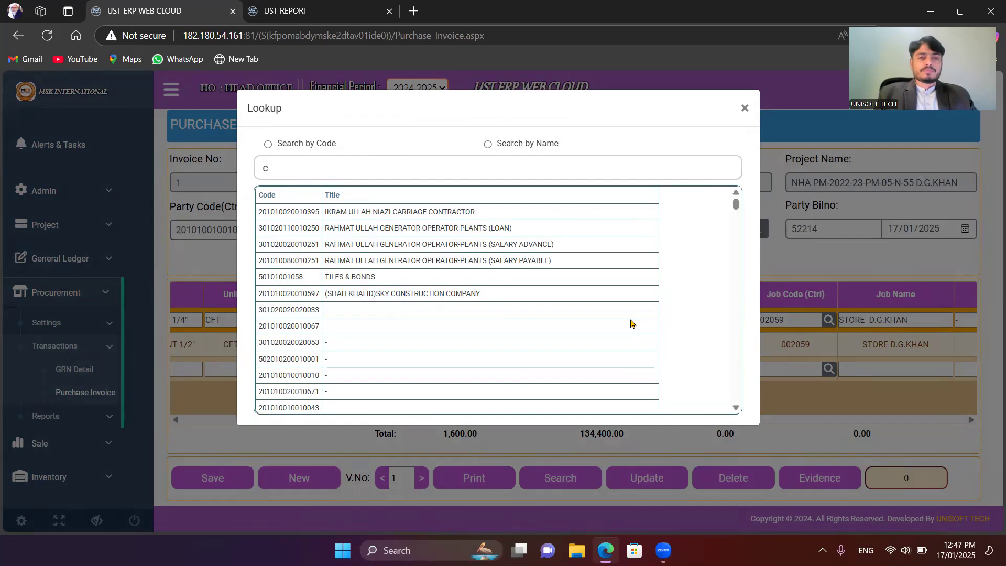
{"action": "type", "text": "rush"}
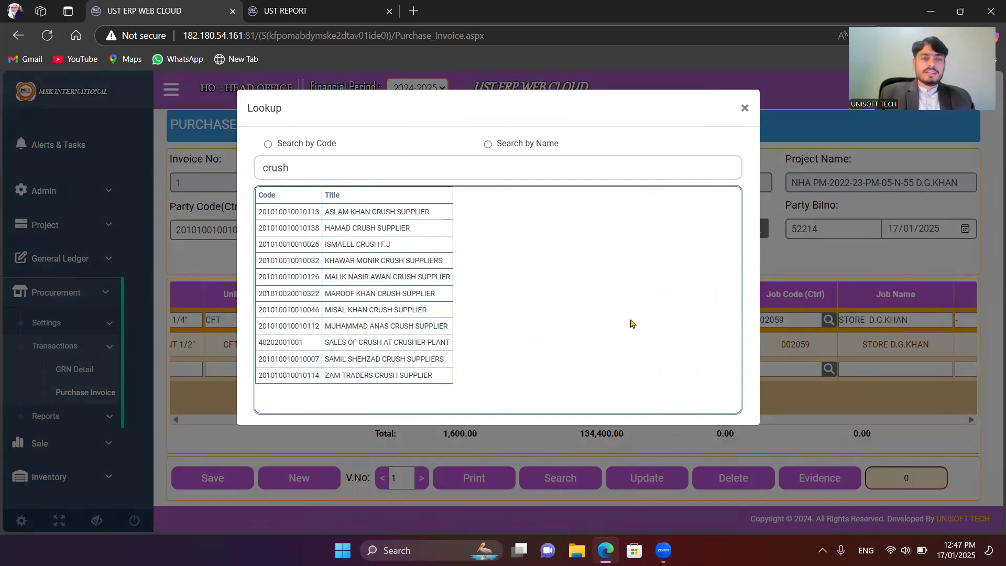
{"action": "key", "text": "BackSpace"}
{"action": "key", "text": "BackSpace"}
{"action": "key", "text": "BackSpace"}
{"action": "key", "text": "BackSpace"}
{"action": "key", "text": "BackSpace"}
{"action": "key", "text": "BackSpace"}
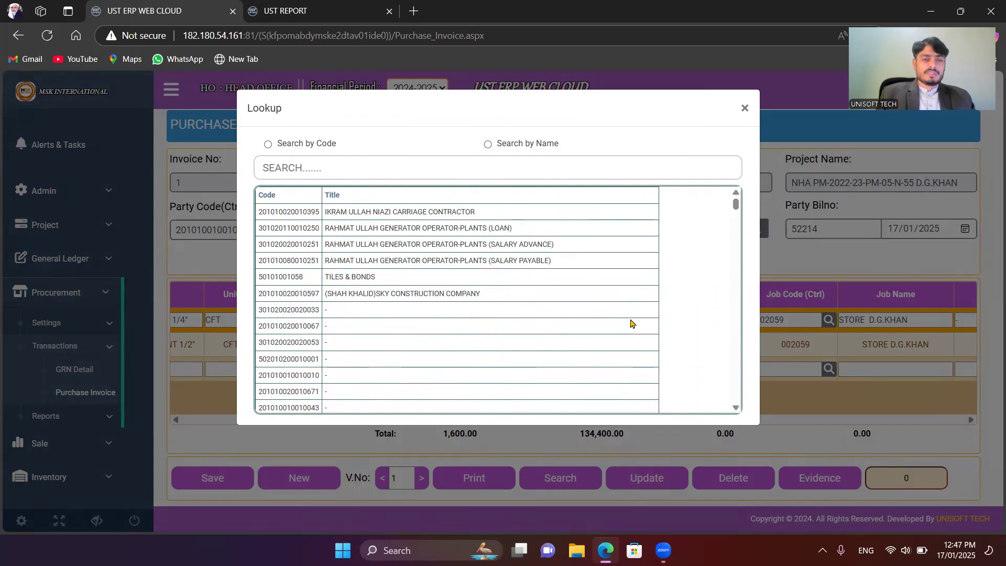
{"action": "type", "text": "exp"}
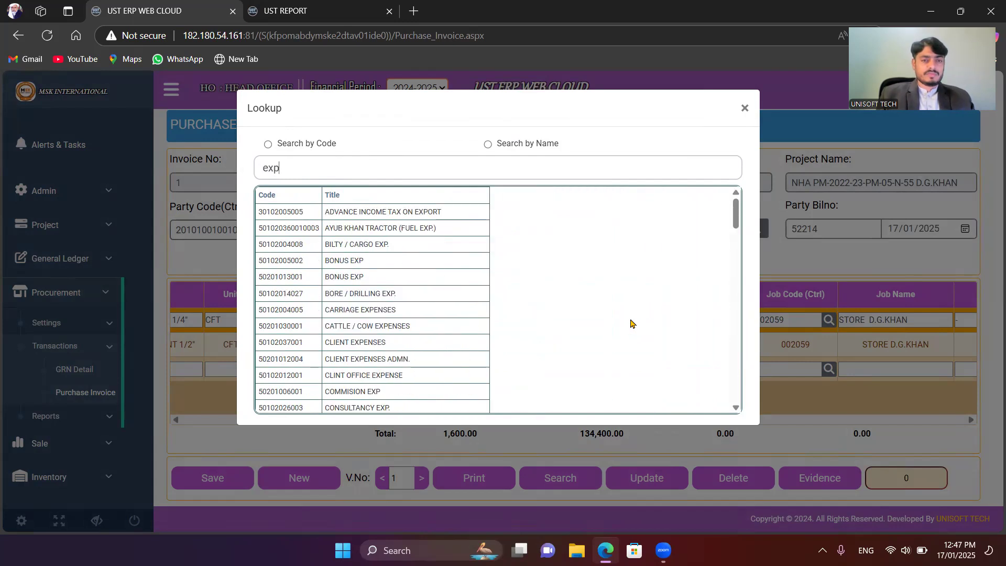
{"action": "key", "text": "BackSpace"}
{"action": "key", "text": "BackSpace"}
{"action": "key", "text": "BackSpace"}
{"action": "type", "text": "crush"}
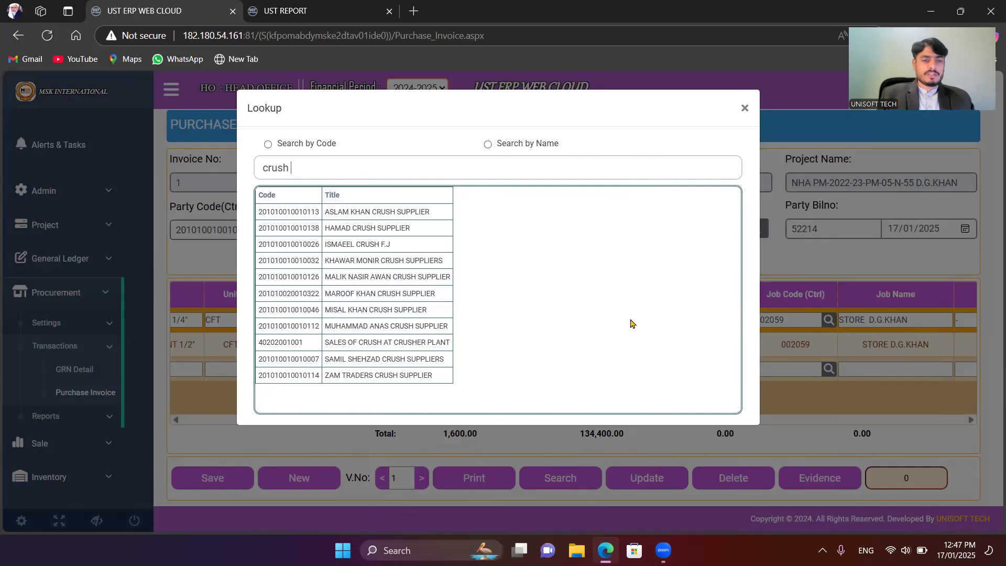
{"action": "key", "text": "BackSpace"}
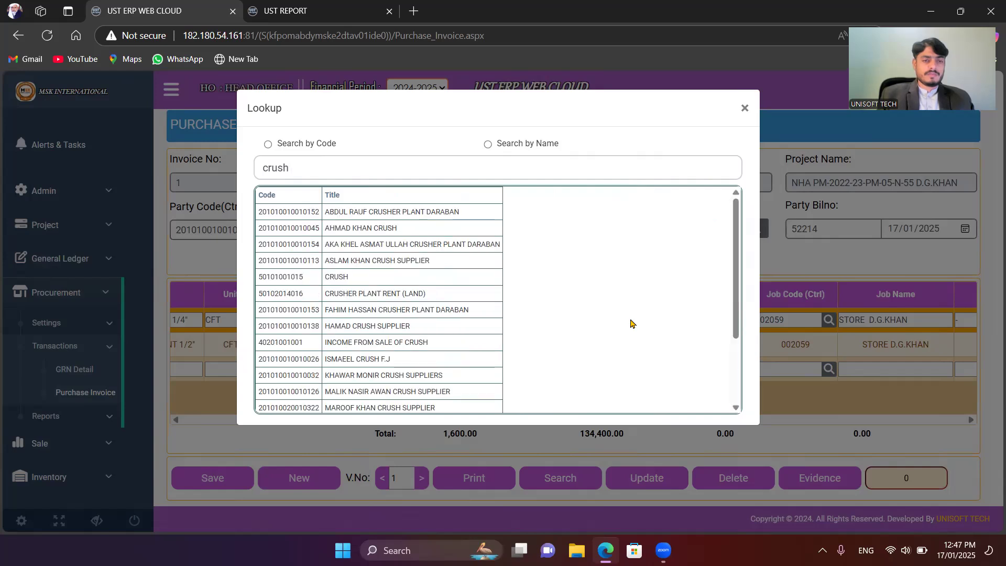
{"action": "key", "text": "BackSpace"}
{"action": "key", "text": "BackSpace"}
{"action": "key", "text": "BackSpace"}
{"action": "key", "text": "BackSpace"}
{"action": "key", "text": "BackSpace"}
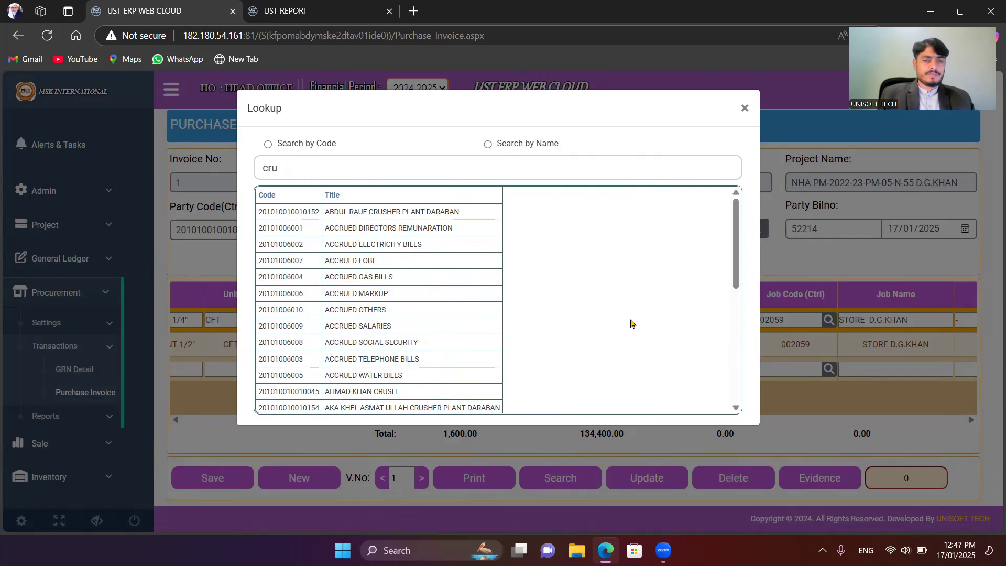
Step: Assign the GL account STONE / AGREEGATE, found by searching "stone", to the 1/4" crush line and save the line
{"action": "type", "text": "stone"}
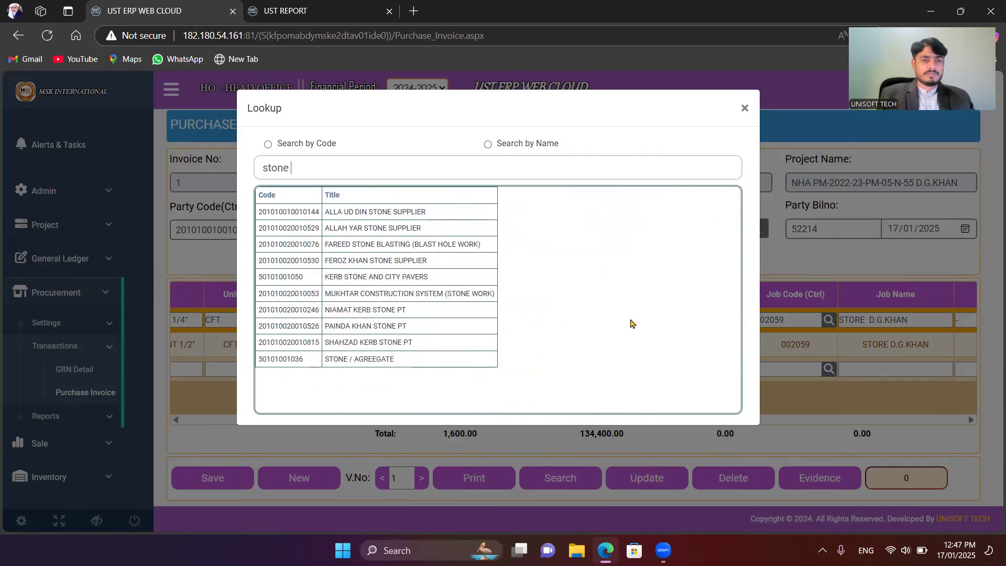
{"action": "left_click", "coordinate": [379, 363]}
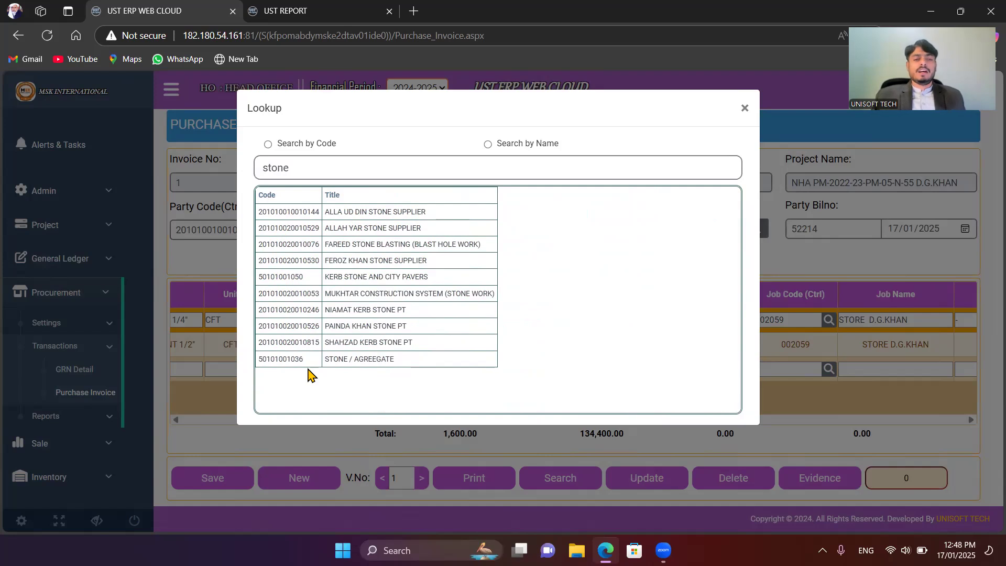
{"action": "double_click", "coordinate": [294, 359]}
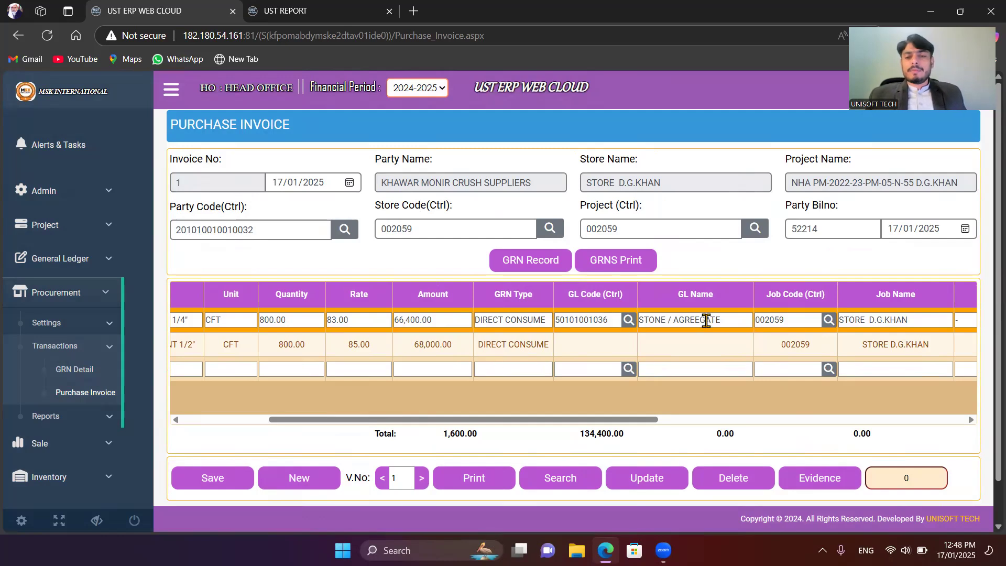
{"action": "left_click_drag", "start_coordinate": [631, 419], "coordinate": [425, 404]}
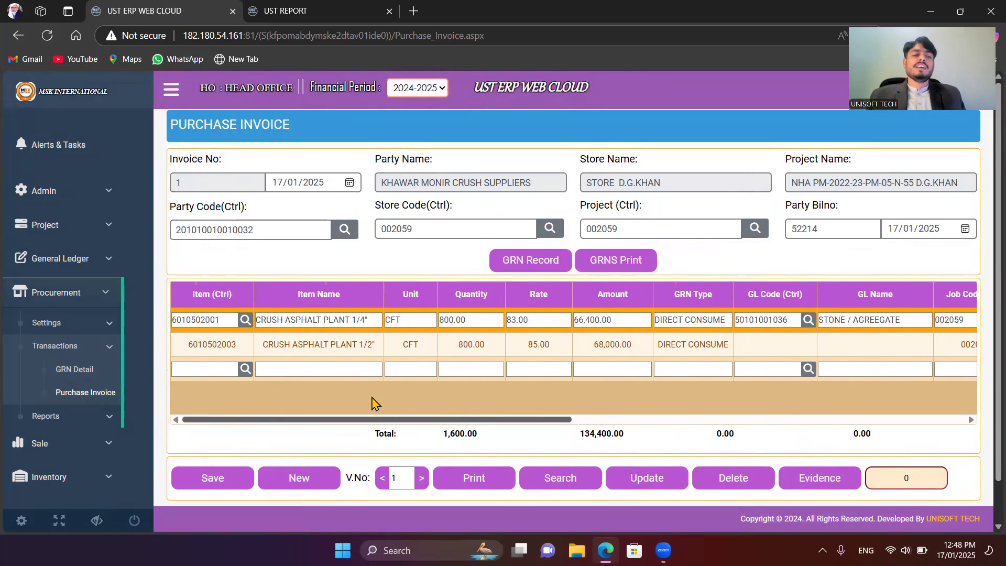
{"action": "left_click_drag", "start_coordinate": [556, 439], "coordinate": [625, 449]}
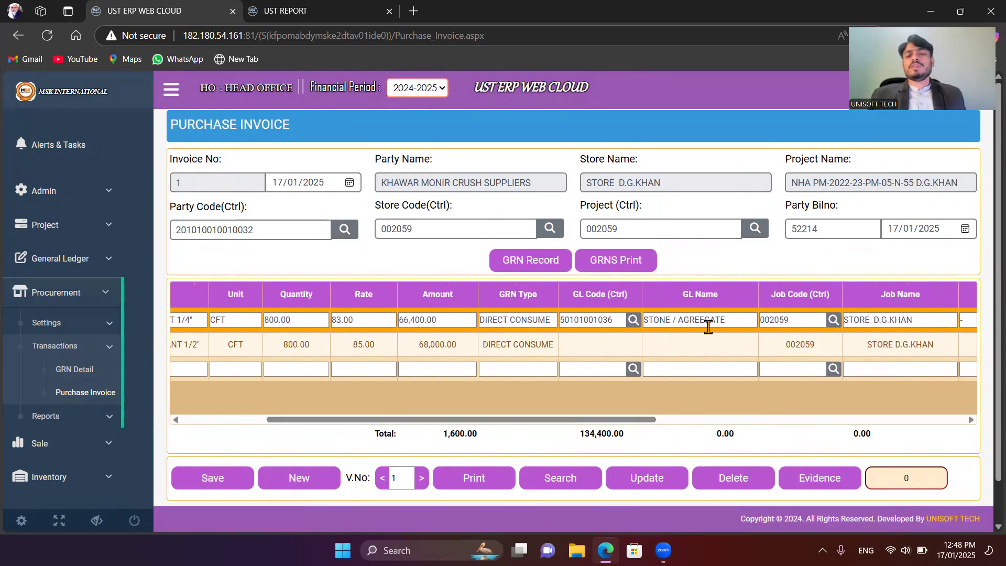
{"action": "left_click_drag", "start_coordinate": [577, 423], "coordinate": [935, 414]}
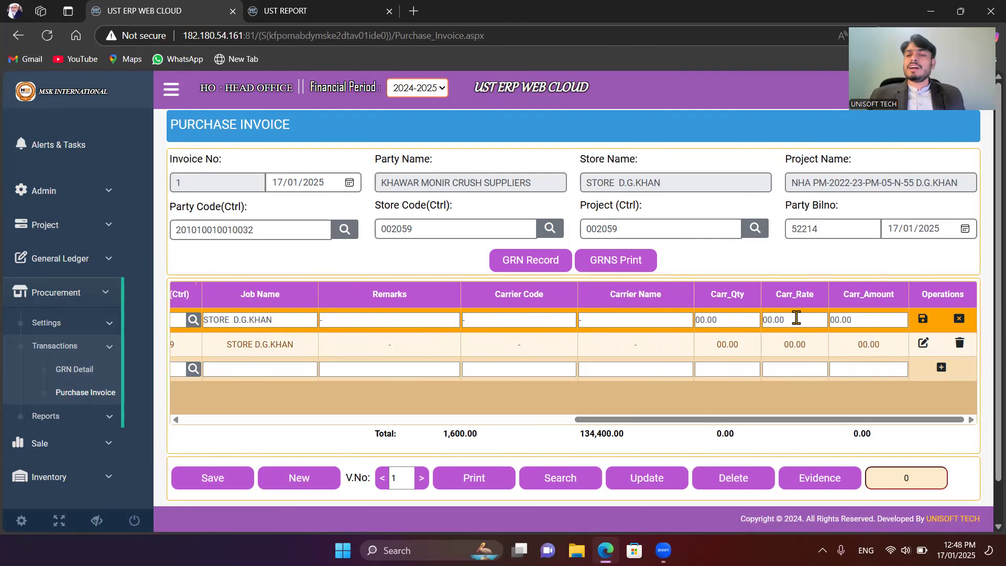
{"action": "left_click", "coordinate": [923, 322]}
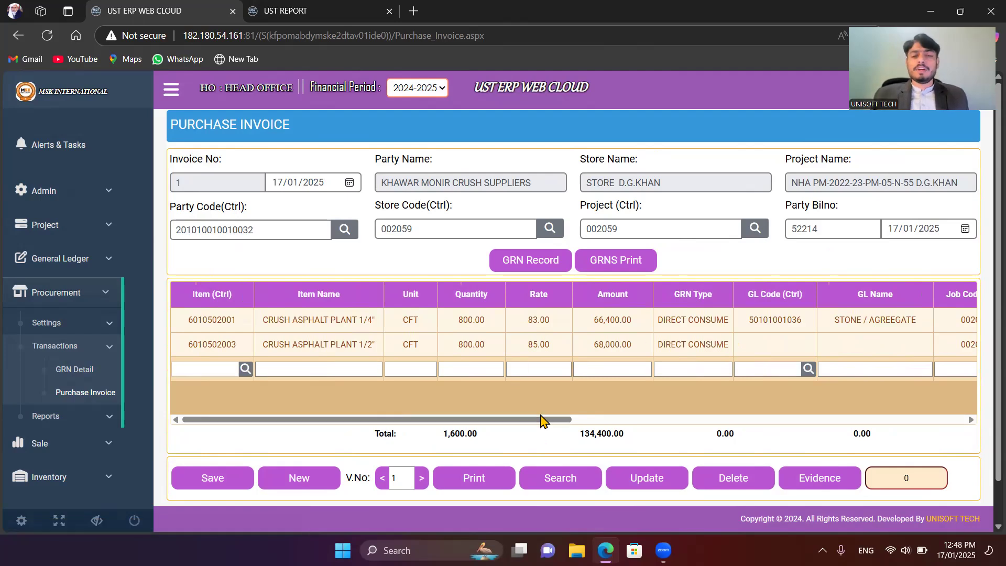
Step: Edit the CRUSH ASPHALT PLANT 1/2" line, assign the GL account FAREED STONE BLASTING (BLAST HOLE WORK) and save the line
{"action": "left_click_drag", "start_coordinate": [545, 421], "coordinate": [943, 423]}
{"action": "left_click", "coordinate": [929, 343]}
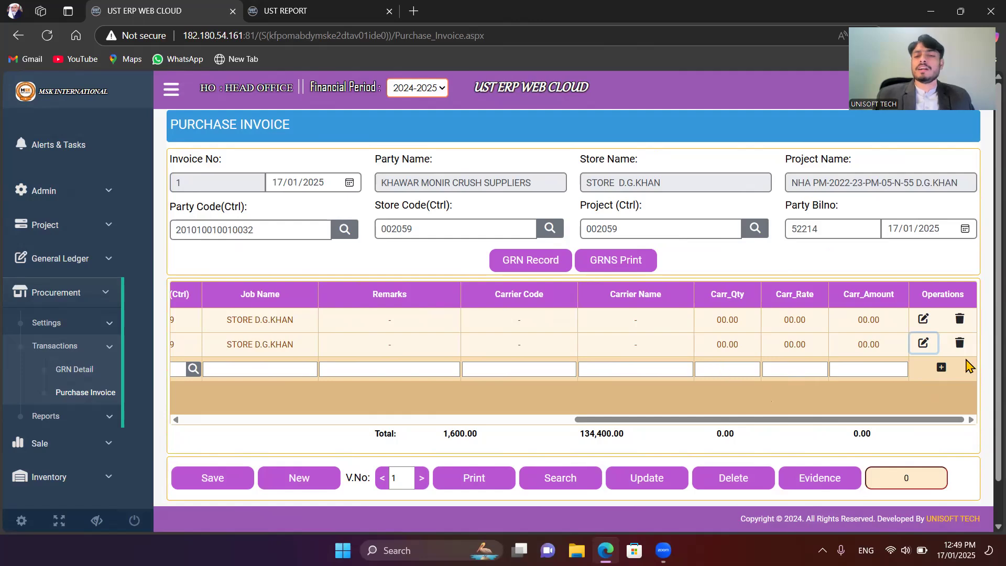
{"action": "left_click_drag", "start_coordinate": [832, 419], "coordinate": [957, 404]}
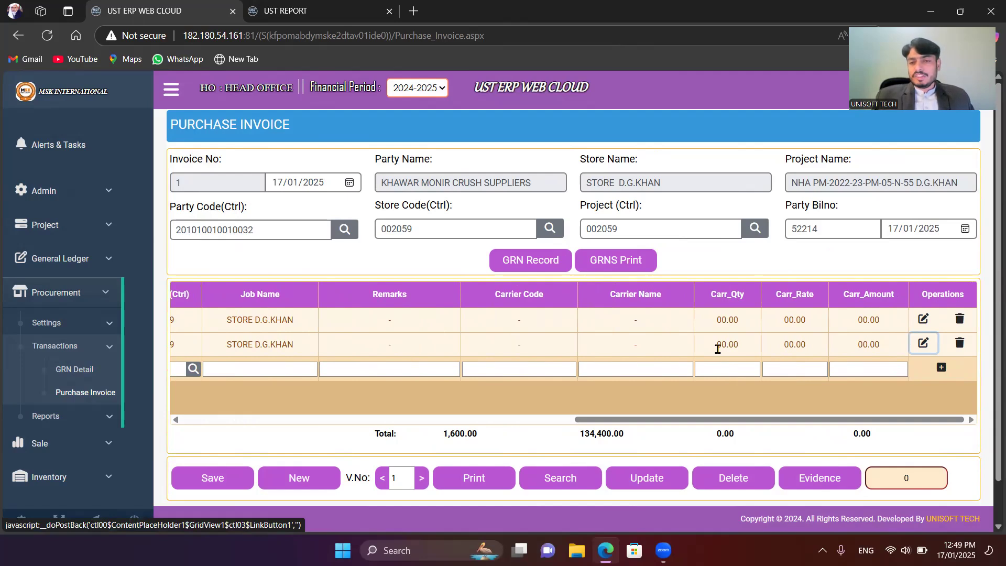
{"action": "left_click", "coordinate": [808, 344]}
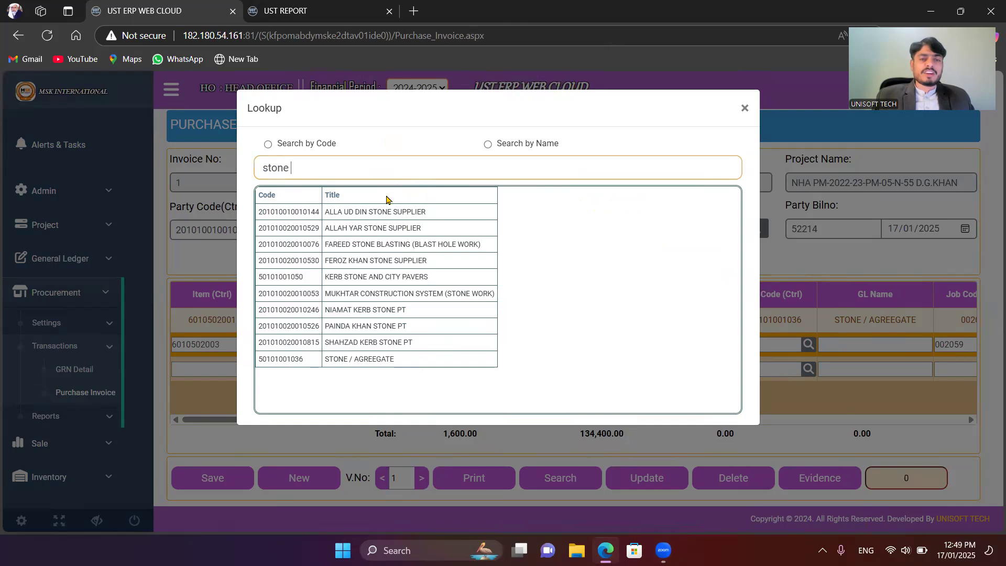
{"action": "left_click", "coordinate": [388, 244]}
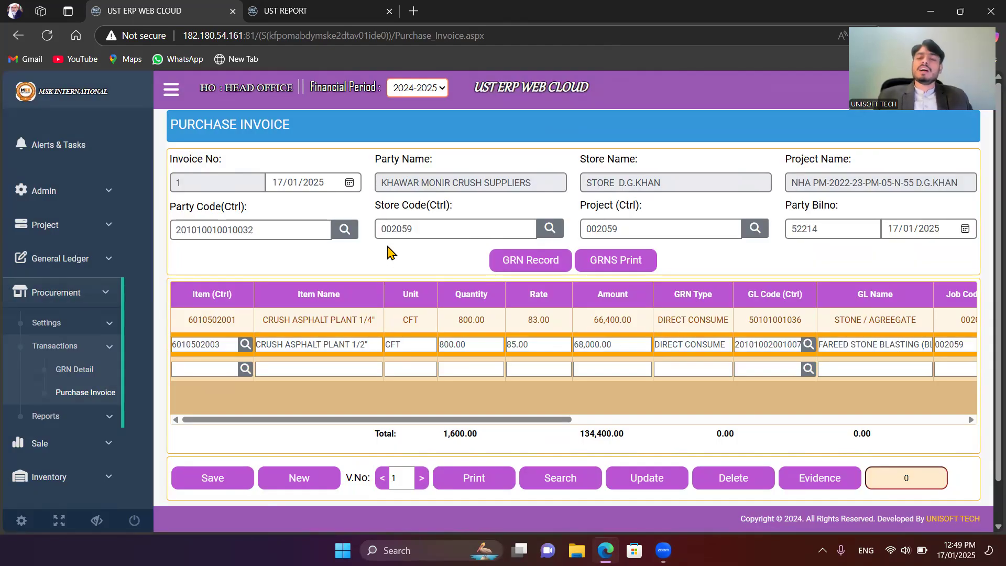
{"action": "left_click_drag", "start_coordinate": [507, 420], "coordinate": [969, 422]}
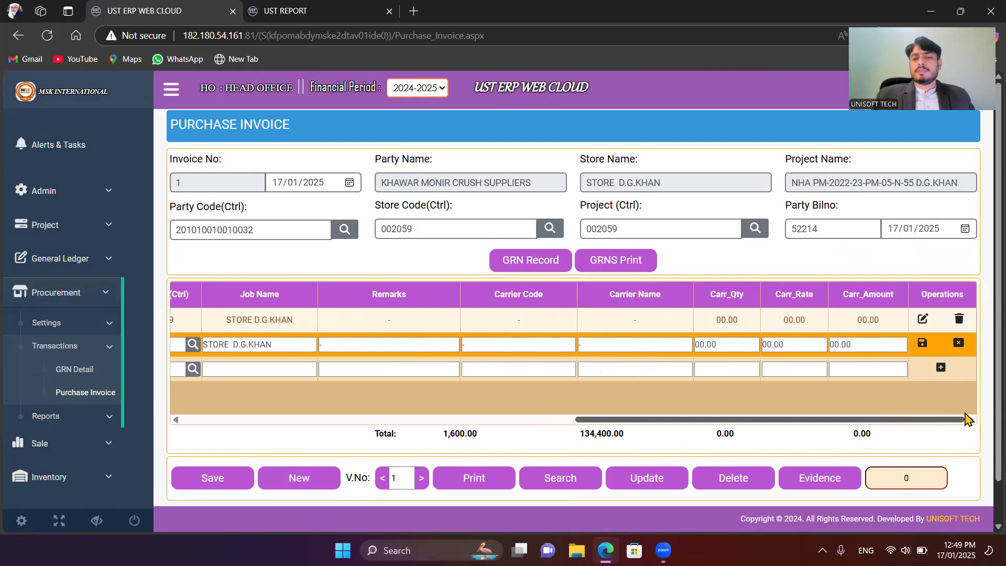
{"action": "left_click", "coordinate": [927, 344]}
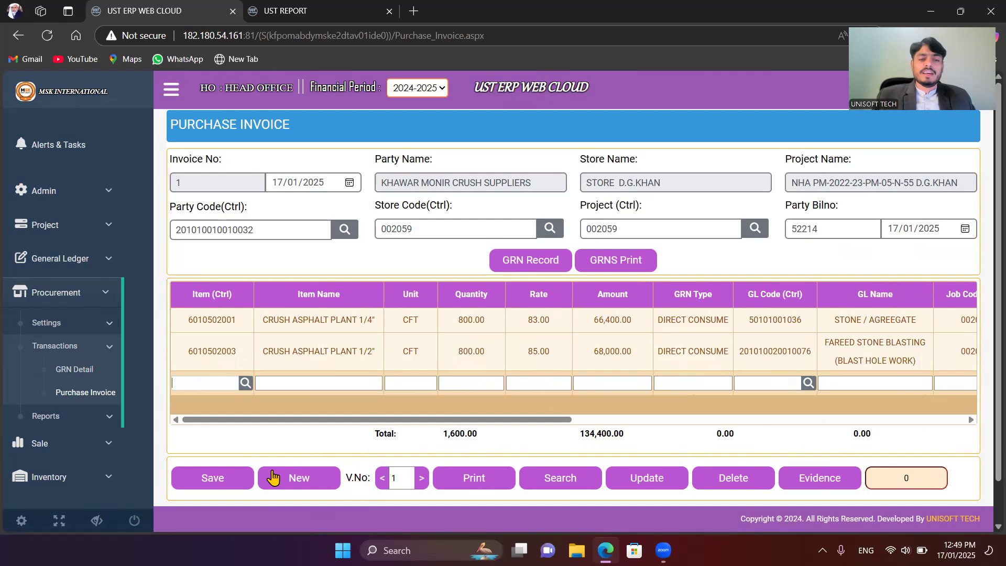
Step: Save the purchase invoice and open its printout to check the GL names of the crush lines
{"action": "left_click", "coordinate": [212, 478]}
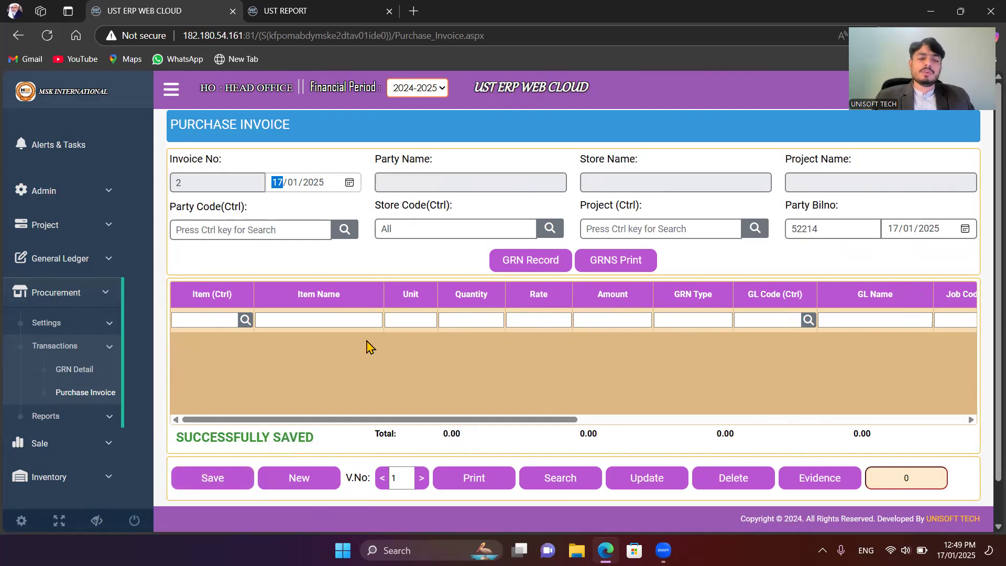
{"action": "left_click", "coordinate": [474, 478]}
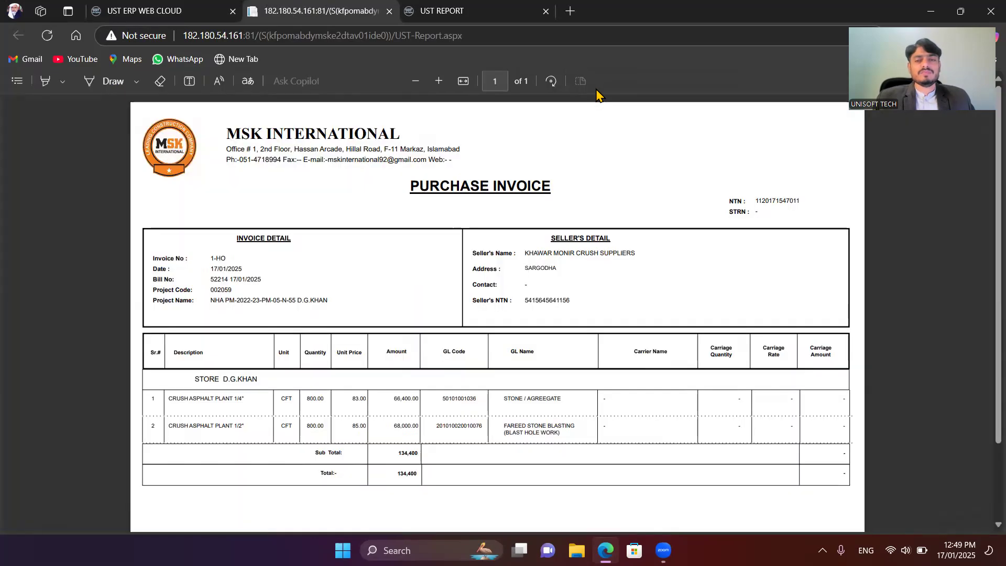
{"action": "scroll", "coordinate": [549, 249], "scroll_direction": "down", "scroll_amount": 2}
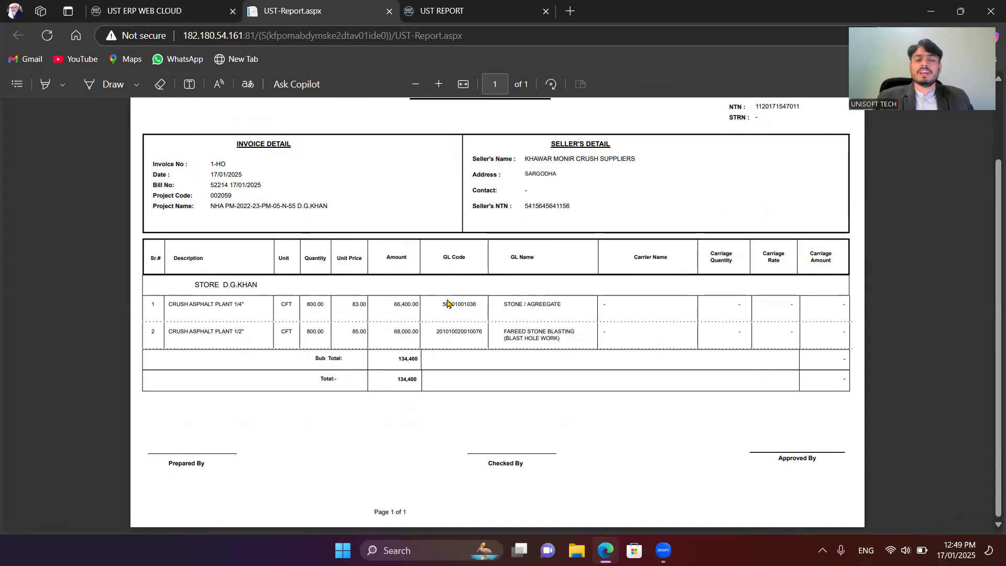
{"action": "left_click_drag", "start_coordinate": [500, 307], "coordinate": [563, 308]}
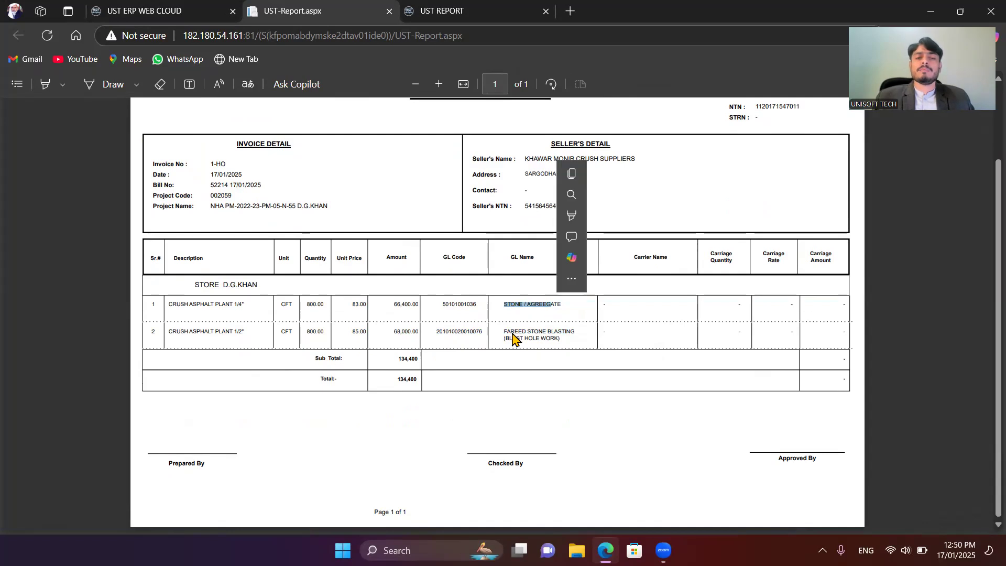
Step: Examine the GL codes, GL names and amounts of both crush lines on the purchase invoice printout, and close the printout
{"action": "left_click_drag", "start_coordinate": [435, 333], "coordinate": [454, 336]}
{"action": "left_click", "coordinate": [454, 342]}
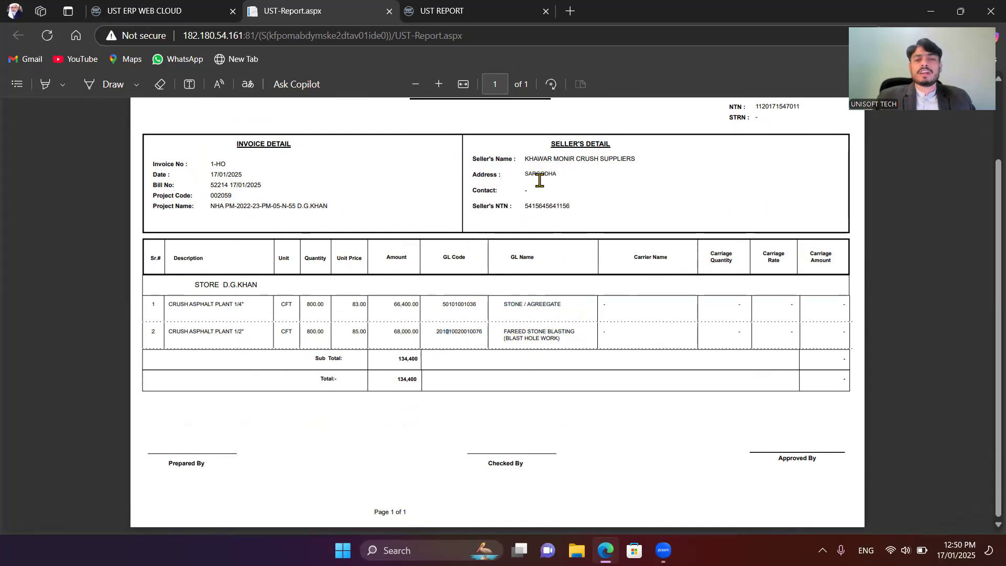
{"action": "triple_click", "coordinate": [569, 165]}
{"action": "double_click", "coordinate": [461, 304]}
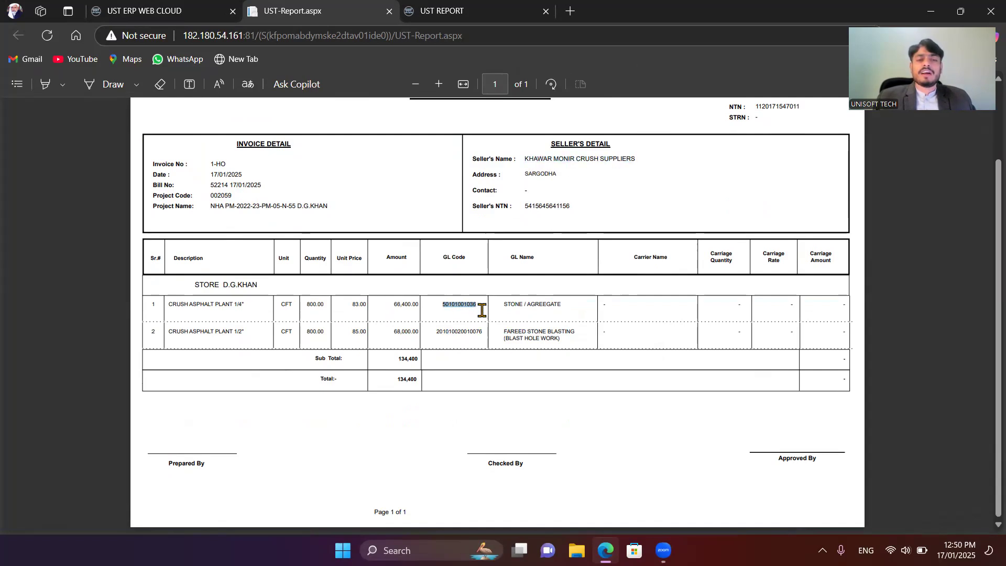
{"action": "left_click_drag", "start_coordinate": [393, 305], "coordinate": [409, 305]}
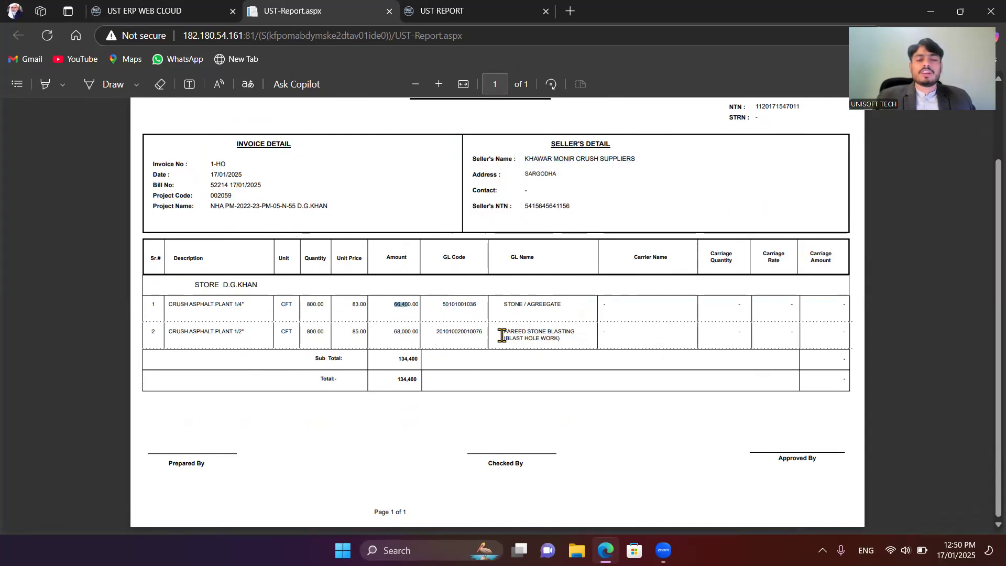
{"action": "left_click_drag", "start_coordinate": [501, 335], "coordinate": [384, 334]}
{"action": "left_click", "coordinate": [531, 327]}
{"action": "scroll", "coordinate": [610, 294], "scroll_direction": "up", "scroll_amount": 3}
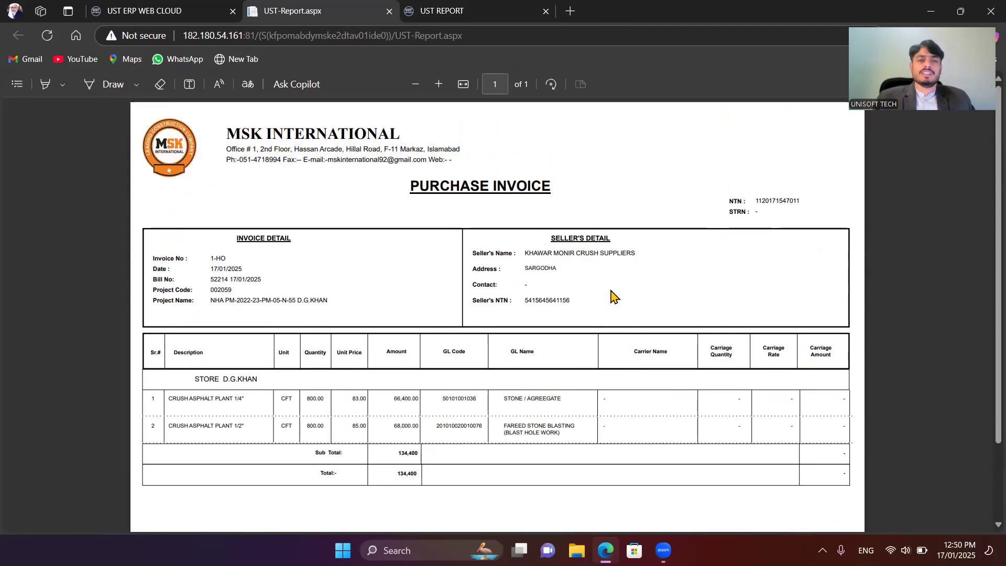
{"action": "scroll", "coordinate": [576, 180], "scroll_direction": "down", "scroll_amount": 2}
{"action": "scroll", "coordinate": [576, 179], "scroll_direction": "up", "scroll_amount": 2}
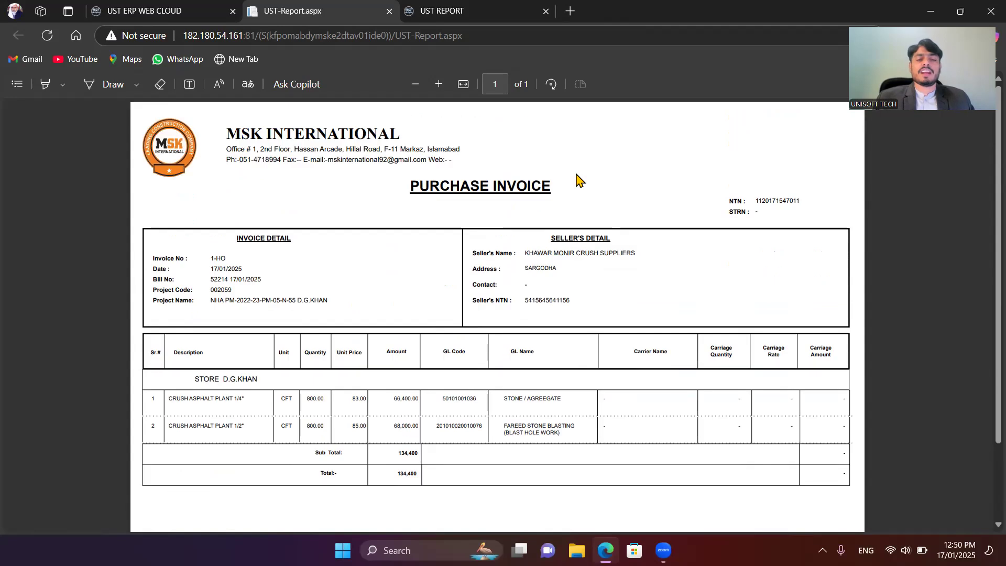
{"action": "scroll", "coordinate": [575, 180], "scroll_direction": "down", "scroll_amount": 1}
{"action": "scroll", "coordinate": [576, 180], "scroll_direction": "up", "scroll_amount": 1}
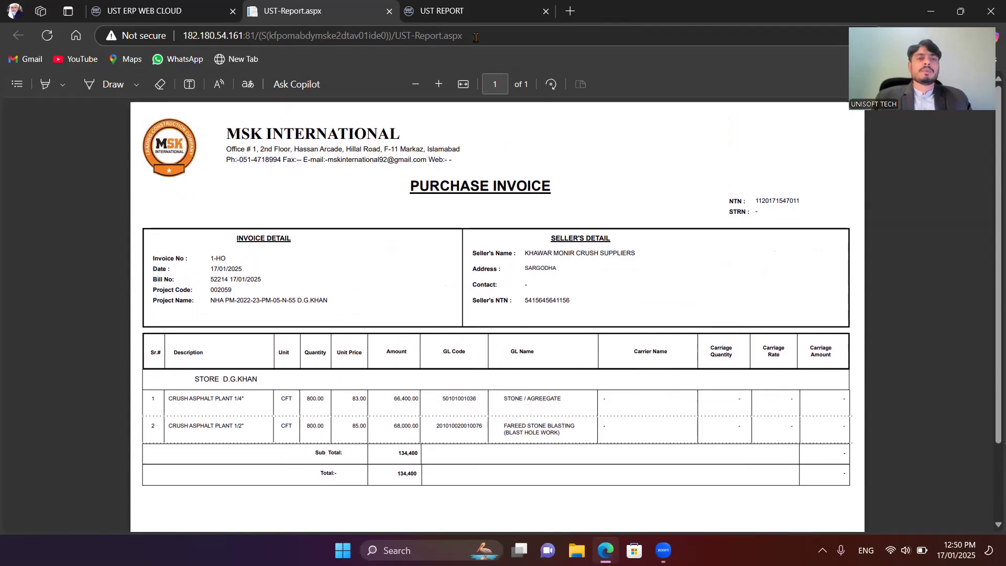
{"action": "left_click", "coordinate": [203, 8]}
{"action": "left_click", "coordinate": [247, 14]}
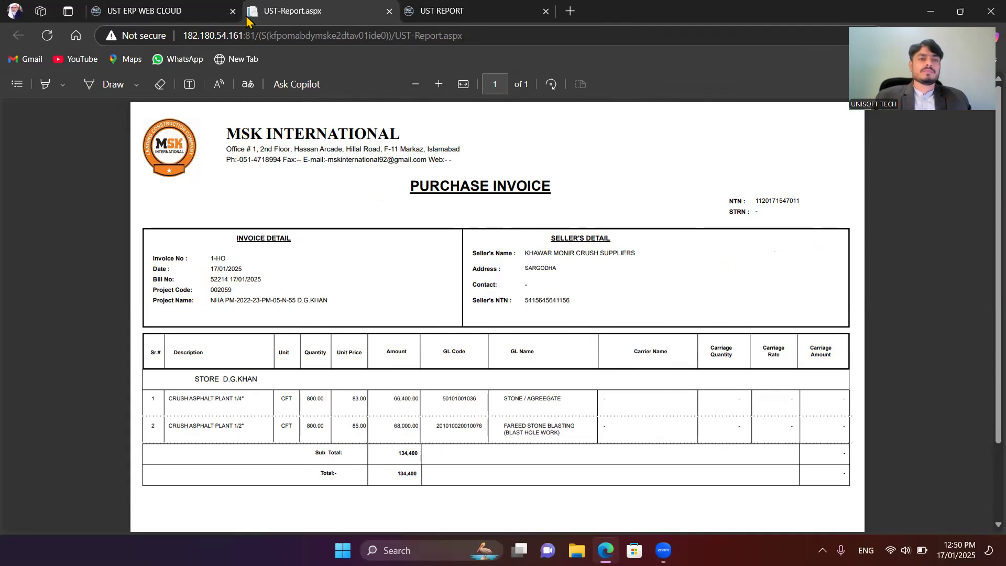
{"action": "middle_click", "coordinate": [248, 15]}
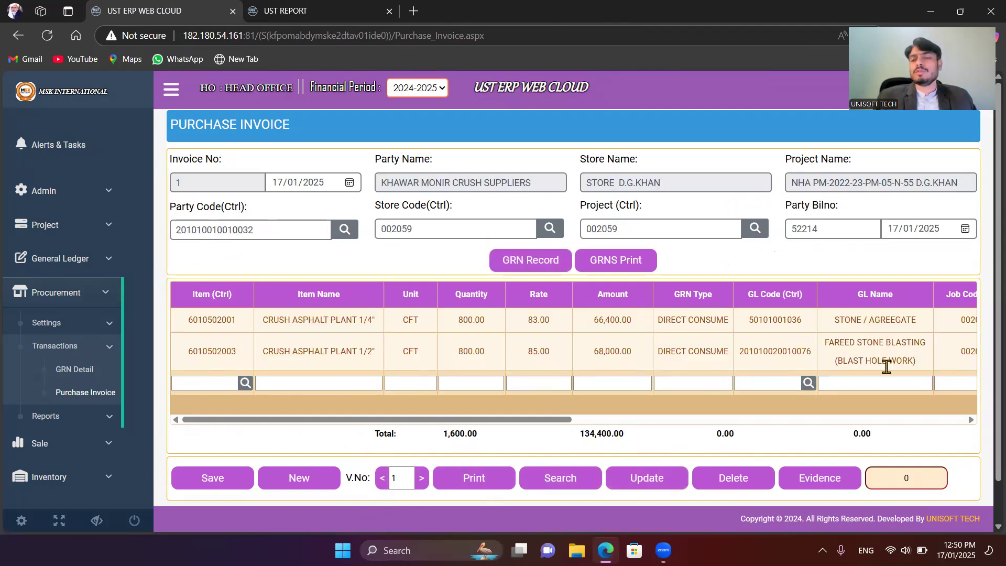
Step: Inspect the remaining columns of the invoice lines and the invoice's Evidence attachment dialog, without choosing an image file
{"action": "left_click_drag", "start_coordinate": [507, 420], "coordinate": [891, 390]}
{"action": "left_click_drag", "start_coordinate": [629, 422], "coordinate": [218, 420]}
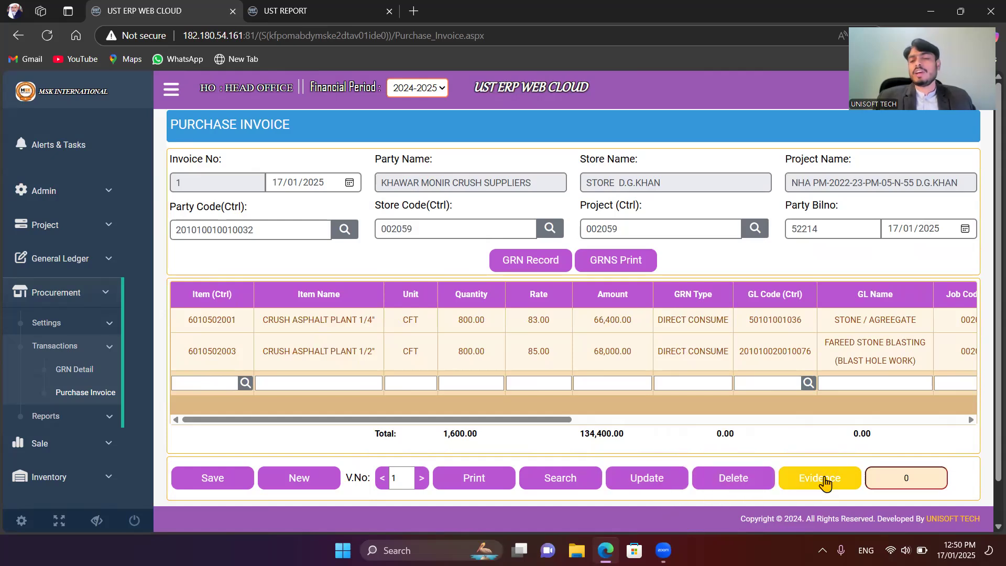
{"action": "left_click", "coordinate": [824, 481]}
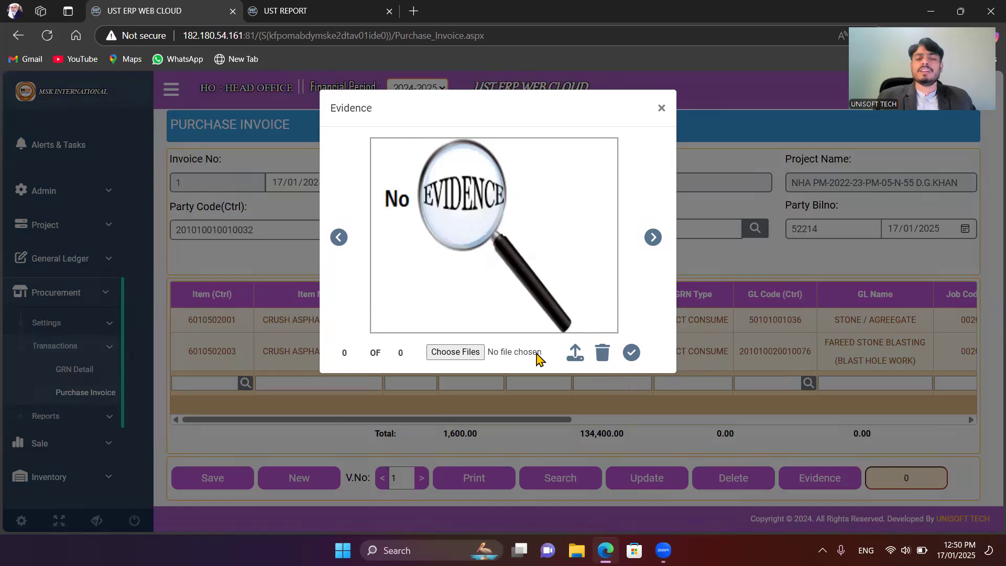
{"action": "left_click", "coordinate": [455, 353]}
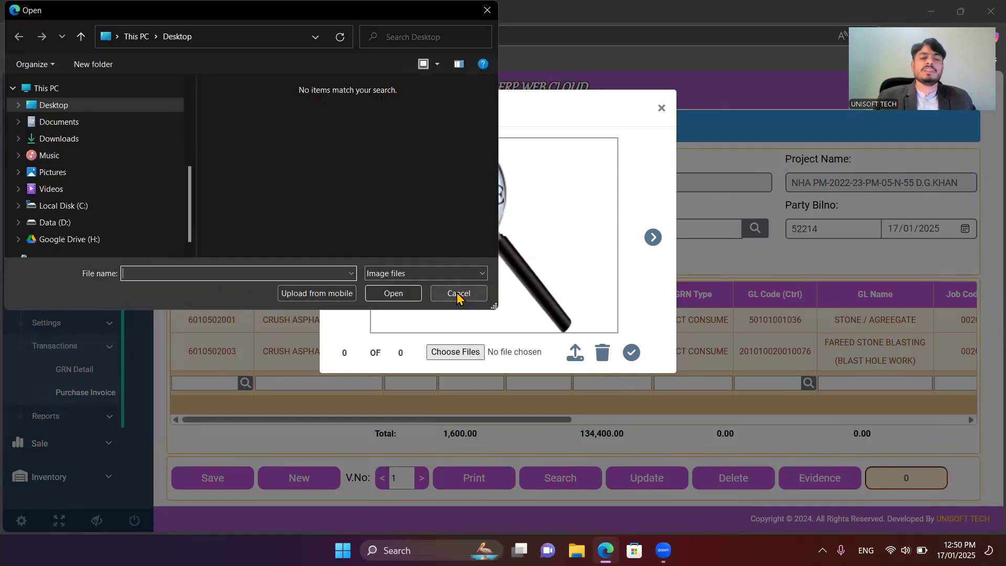
{"action": "left_click", "coordinate": [457, 295]}
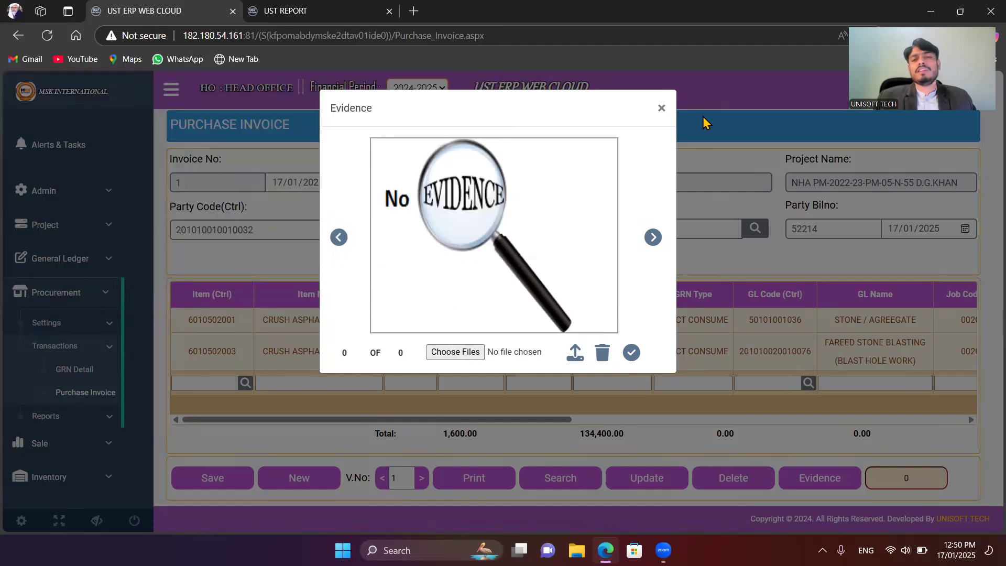
{"action": "left_click", "coordinate": [661, 109]}
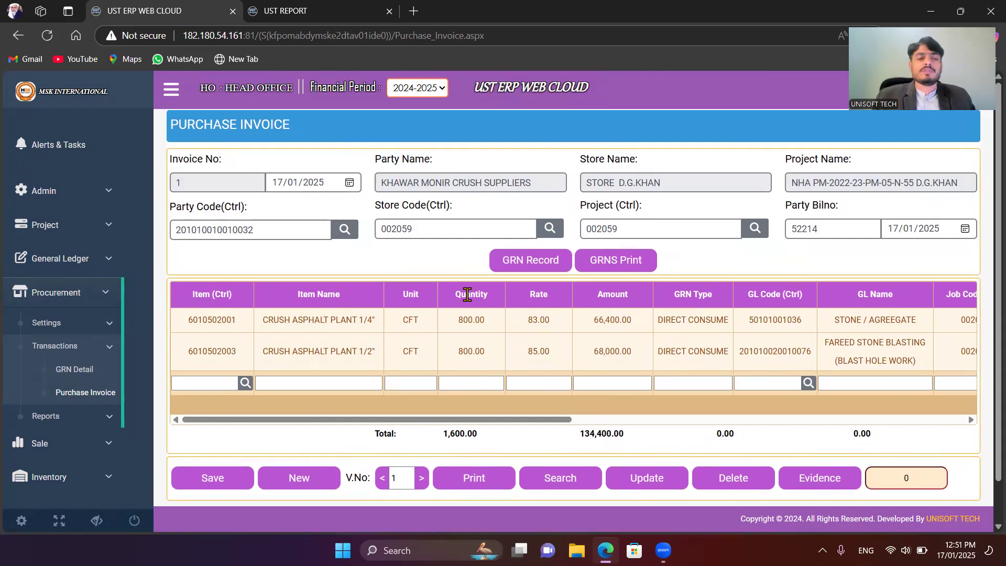
Step: Open the Ledger Simple report of the General Ledger module
{"action": "left_click", "coordinate": [93, 448]}
{"action": "left_click", "coordinate": [87, 258]}
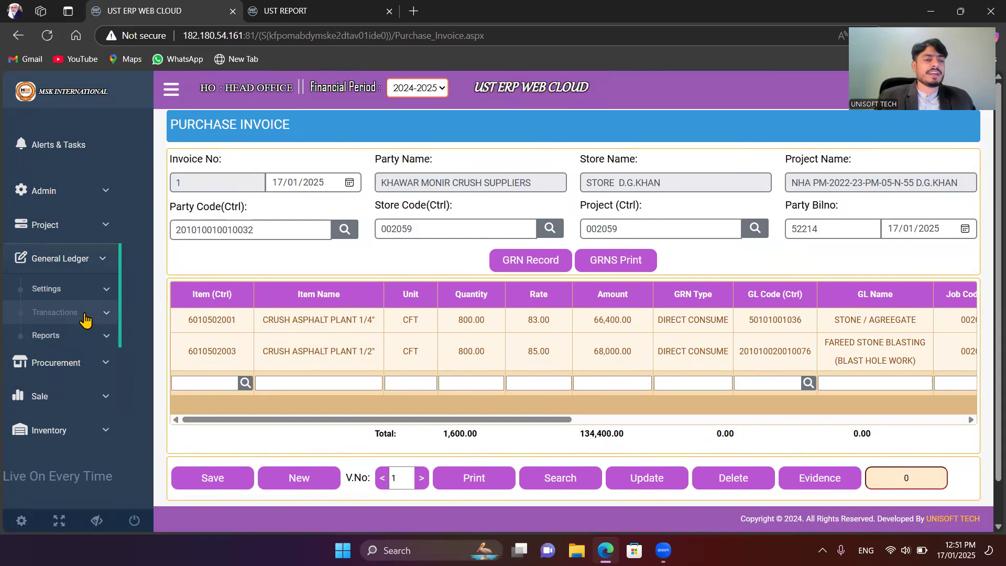
{"action": "left_click", "coordinate": [79, 338]}
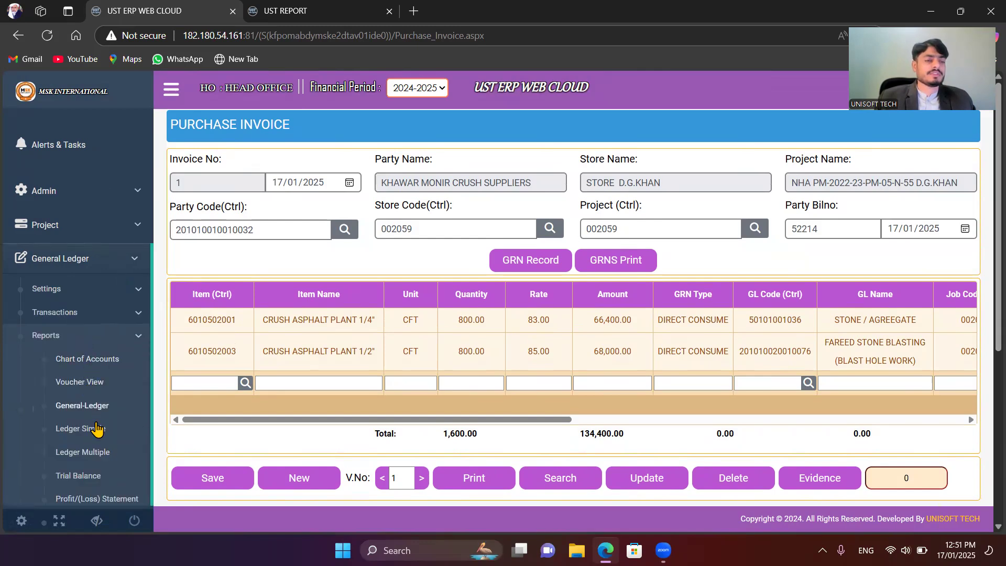
{"action": "left_click", "coordinate": [91, 433]}
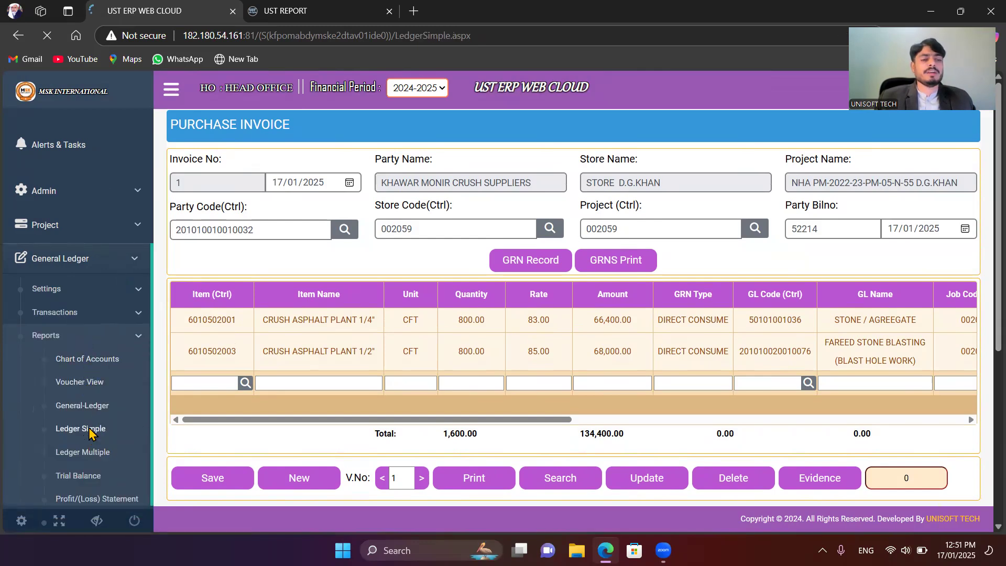
{"action": "key", "text": "ctrl"}
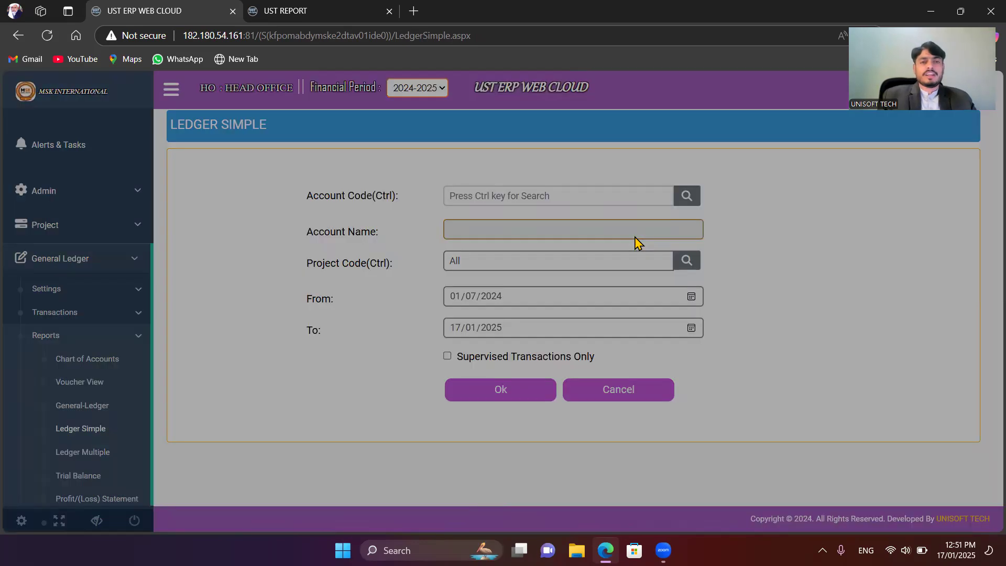
{"action": "type", "text": "khaw"}
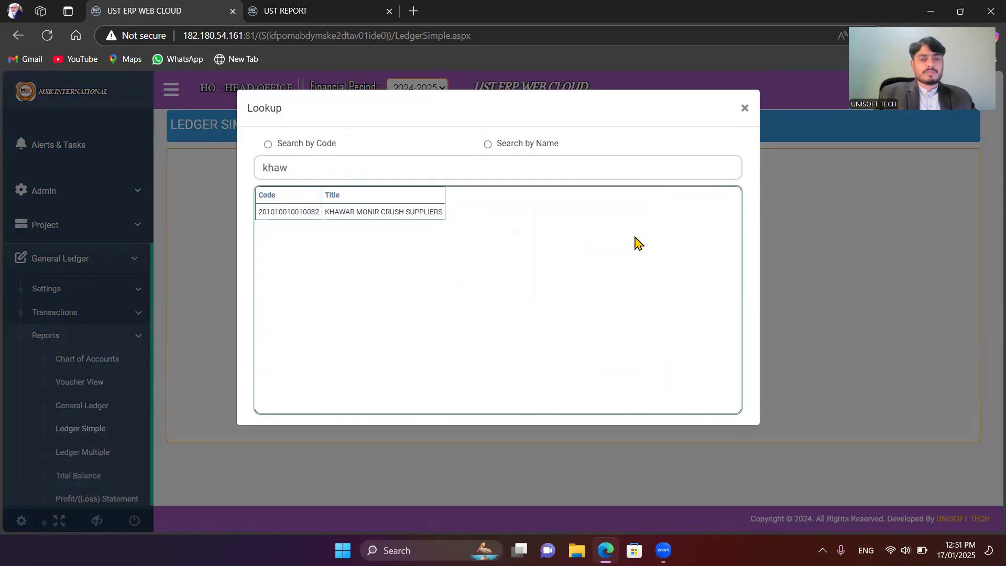
{"action": "key", "text": "Down"}
{"action": "key", "text": "Return"}
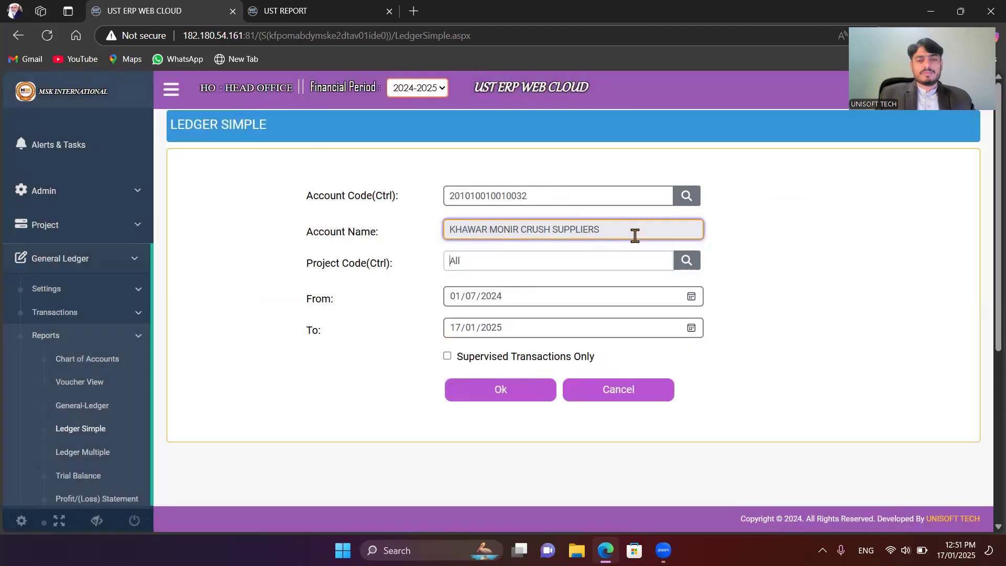
{"action": "left_click", "coordinate": [498, 398]}
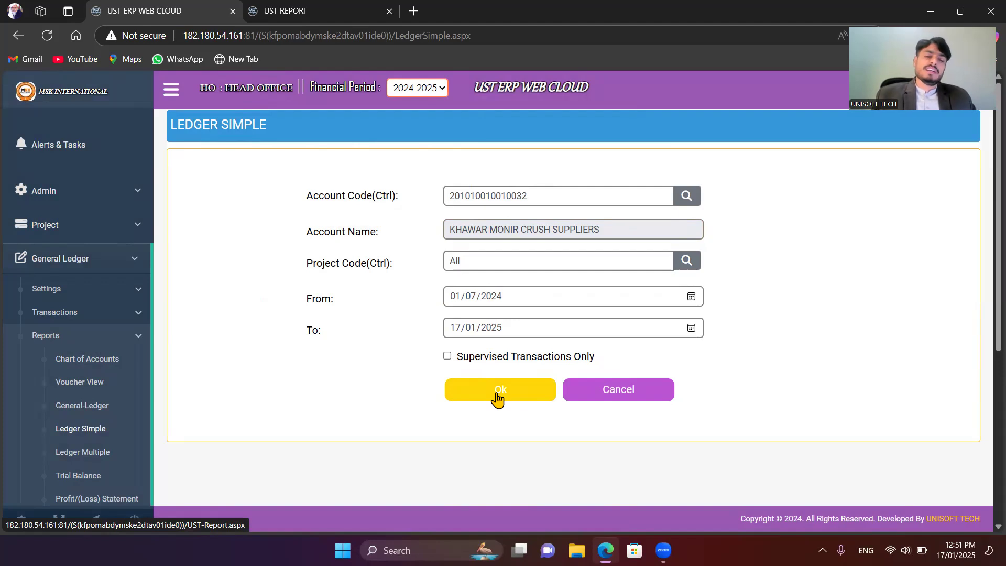
{"action": "left_click", "coordinate": [498, 398]}
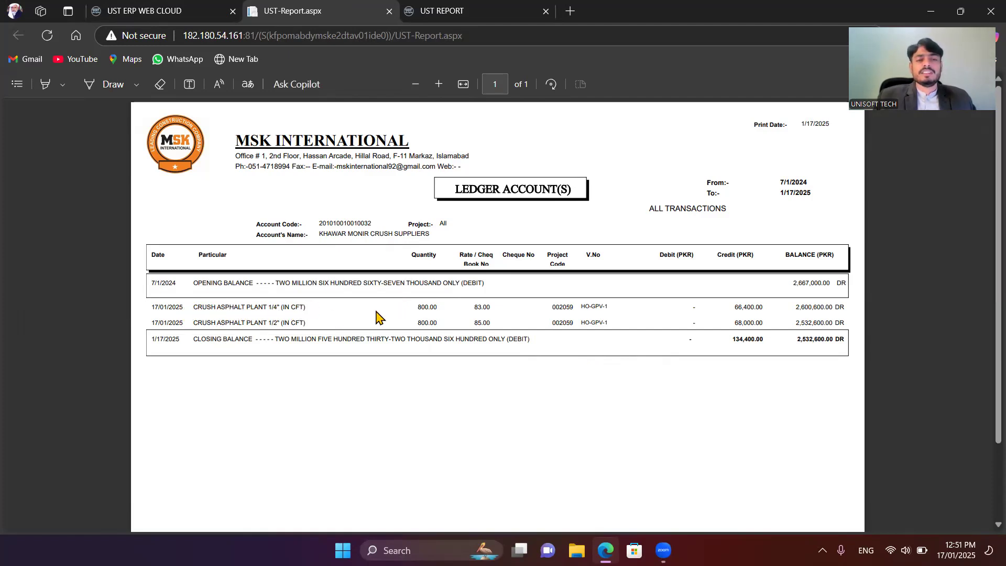
Step: Examine the quantities, voucher numbers, credits and closing balance of the crush entries in the supplier's ledger, and close the report
{"action": "left_click_drag", "start_coordinate": [417, 306], "coordinate": [444, 309]}
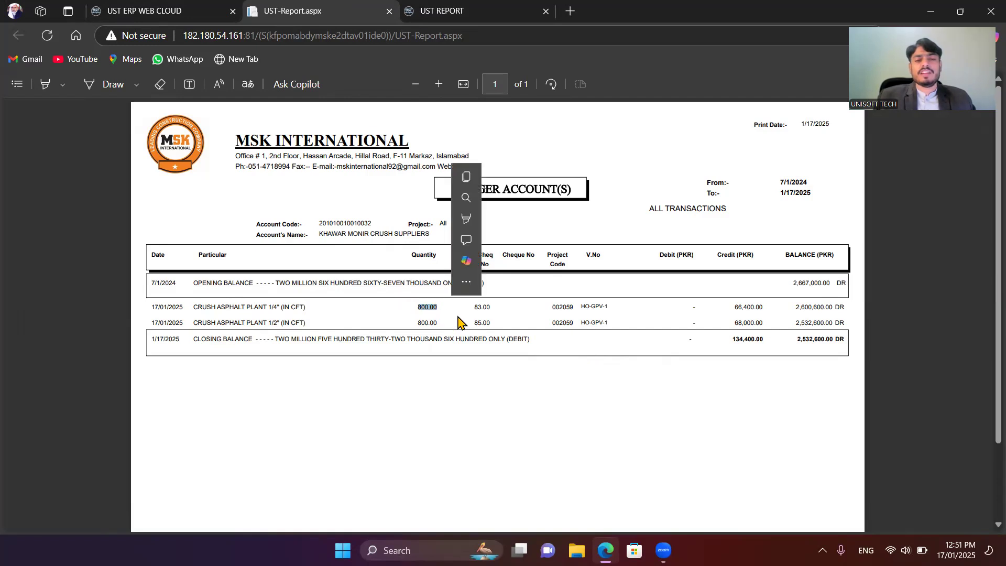
{"action": "left_click", "coordinate": [487, 312]}
{"action": "left_click_drag", "start_coordinate": [604, 305], "coordinate": [625, 319]}
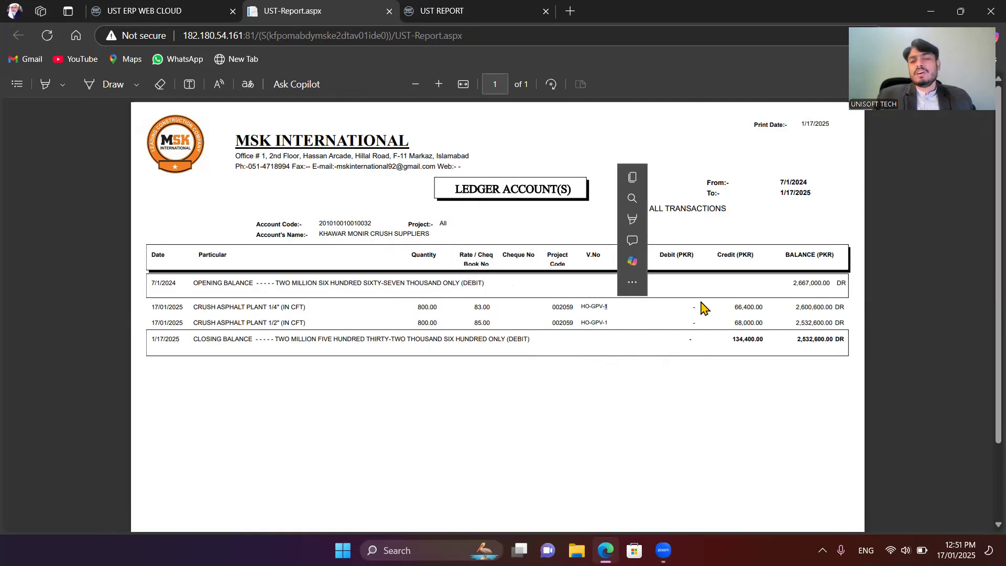
{"action": "left_click_drag", "start_coordinate": [549, 309], "coordinate": [828, 304]}
{"action": "left_click", "coordinate": [818, 288]}
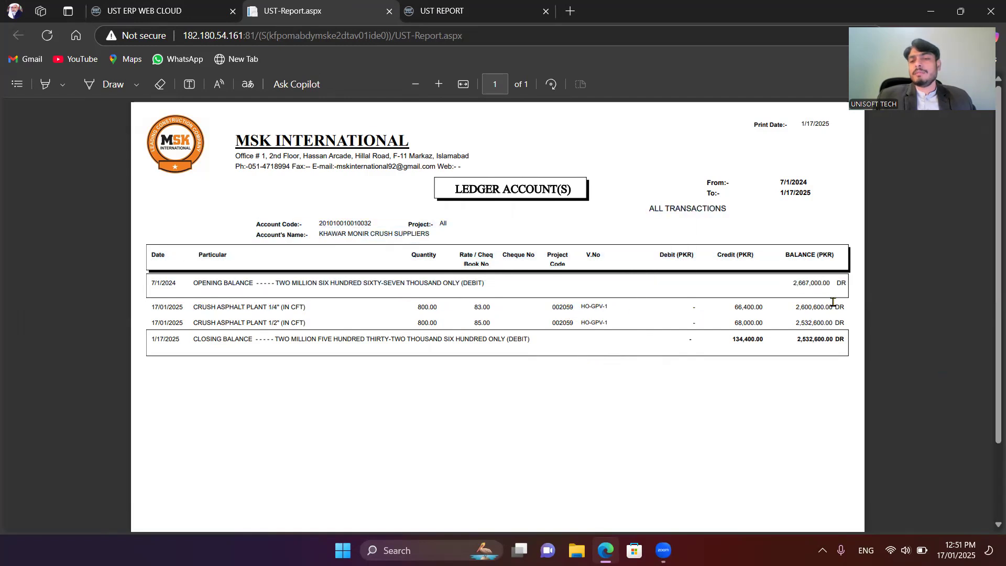
{"action": "left_click_drag", "start_coordinate": [796, 339], "coordinate": [840, 342]}
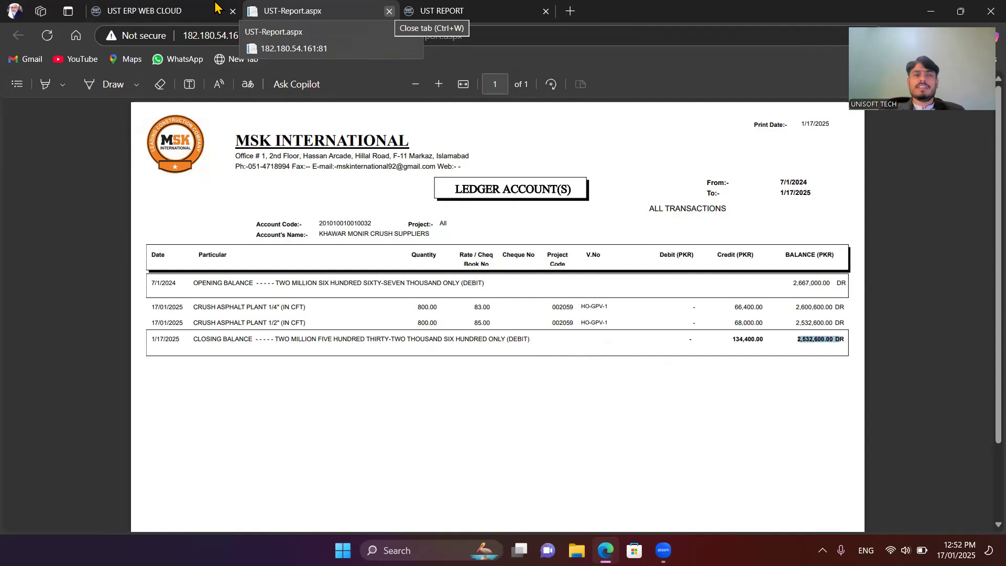
{"action": "key", "text": "ctrl+w"}
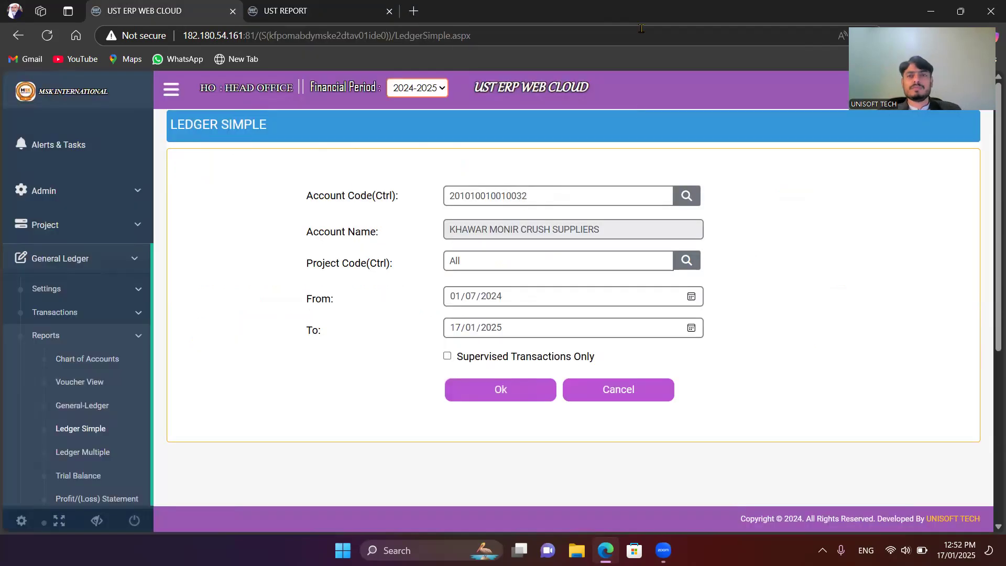